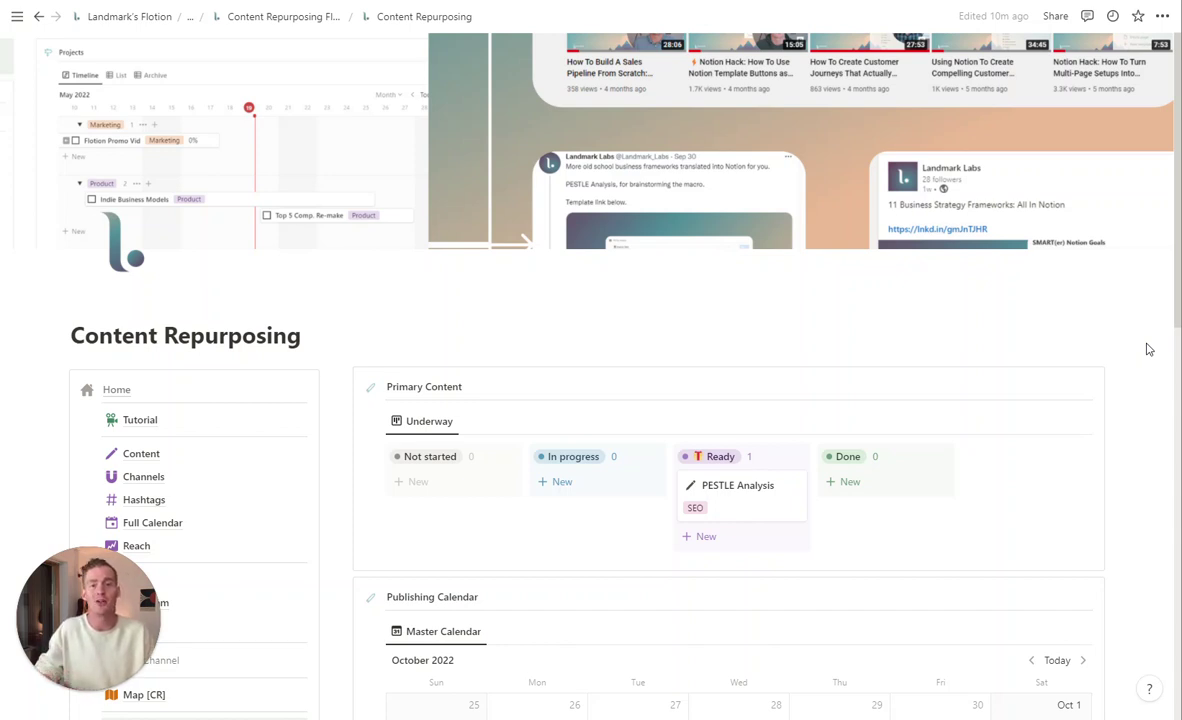
- Go to Tutorial > Content, peek at Content Ideas, then return to the All Primary Content table
{"action": "scroll", "coordinate": [1149, 349], "scroll_direction": "down", "scroll_amount": 1}
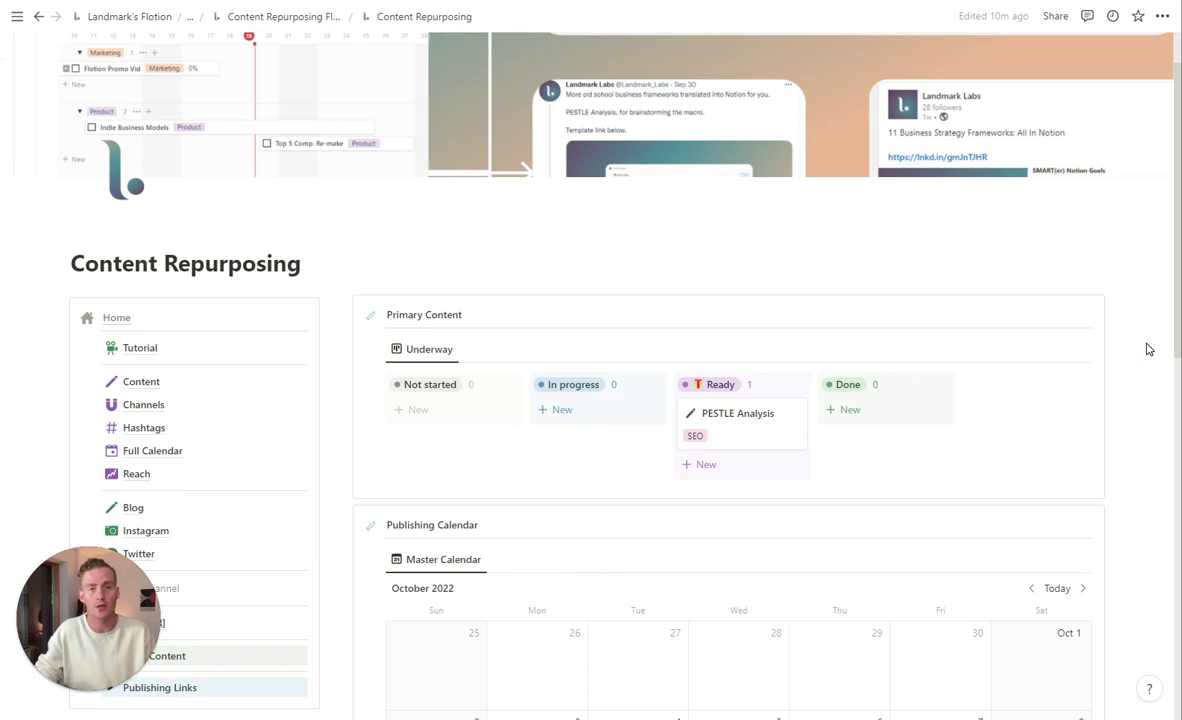
{"action": "scroll", "coordinate": [1149, 349], "scroll_direction": "down", "scroll_amount": 2}
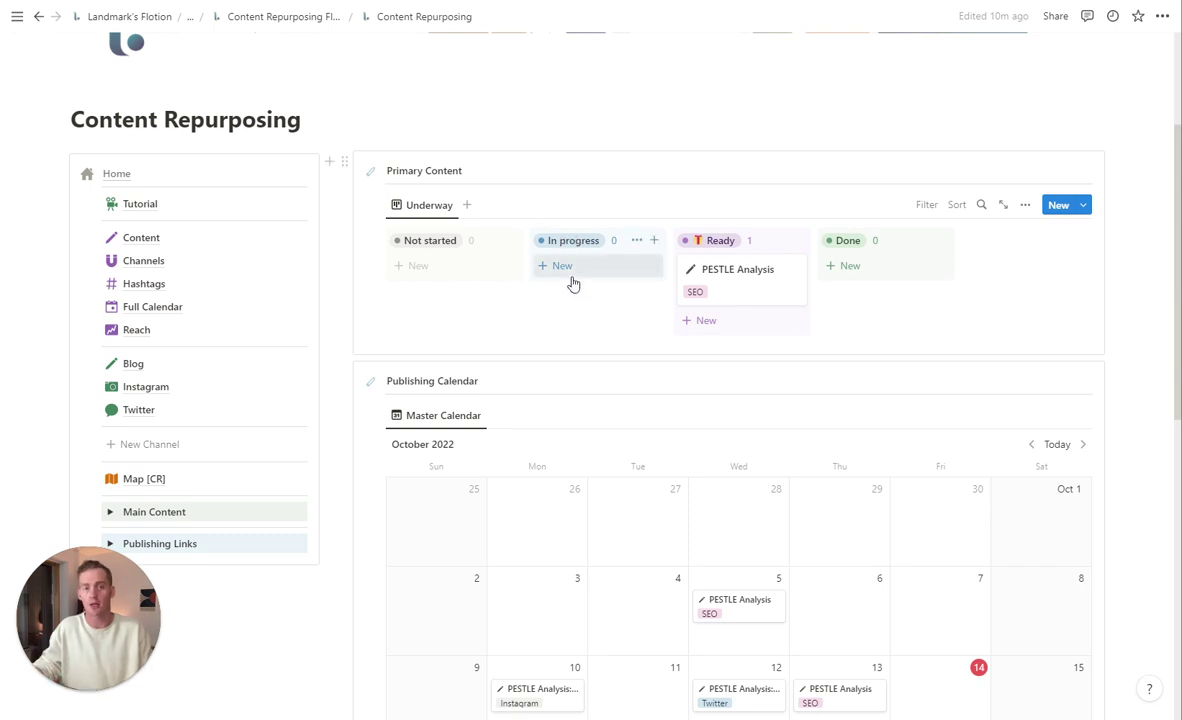
{"action": "scroll", "coordinate": [562, 274], "scroll_direction": "down", "scroll_amount": 2}
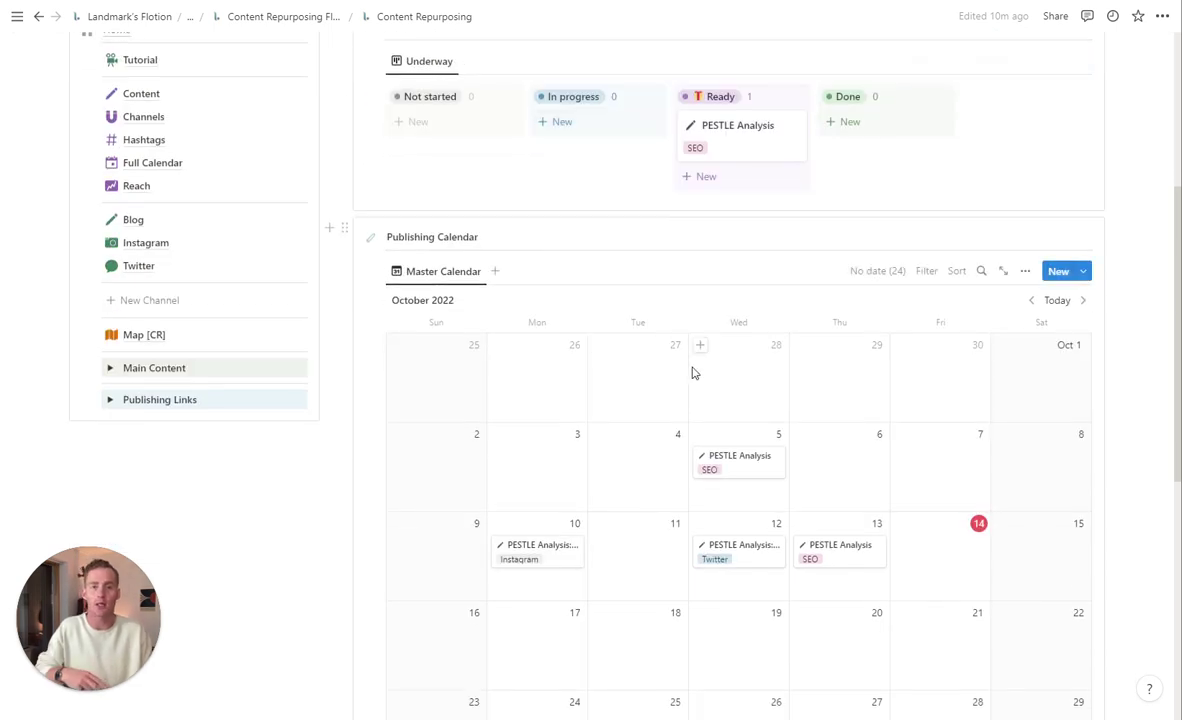
{"action": "scroll", "coordinate": [690, 355], "scroll_direction": "up", "scroll_amount": 3}
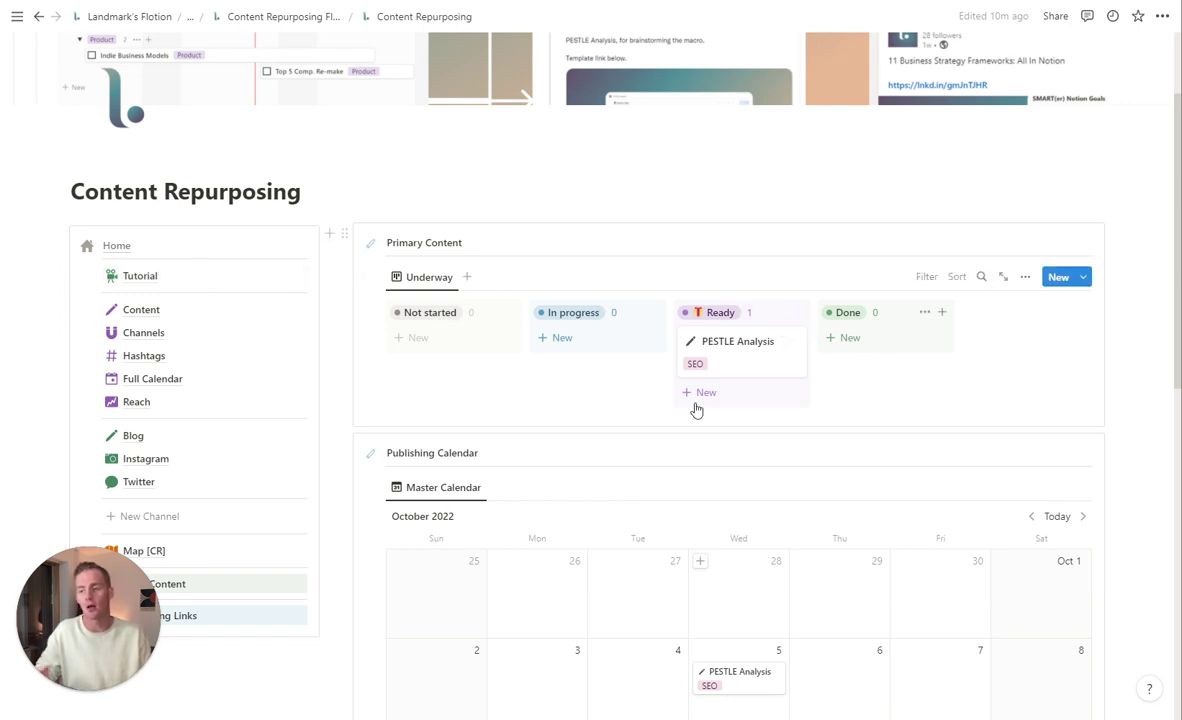
{"action": "scroll", "coordinate": [590, 400], "scroll_direction": "down", "scroll_amount": 2}
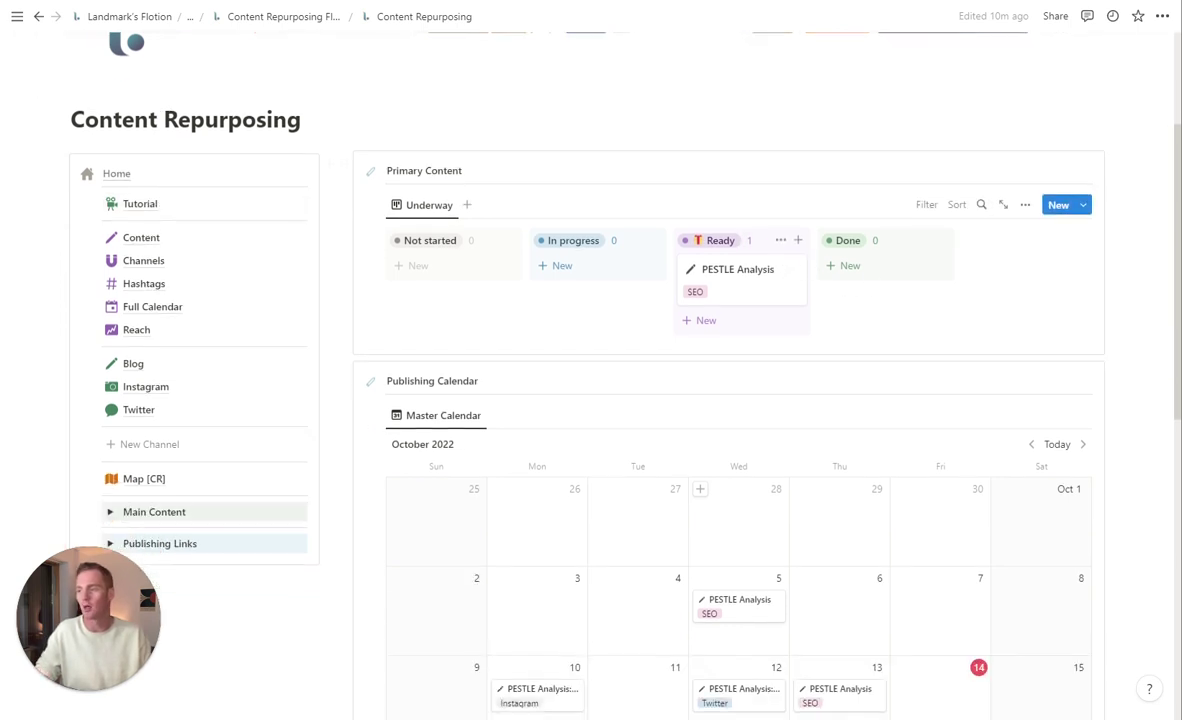
{"action": "left_click", "coordinate": [148, 205]}
{"action": "left_click", "coordinate": [141, 319]}
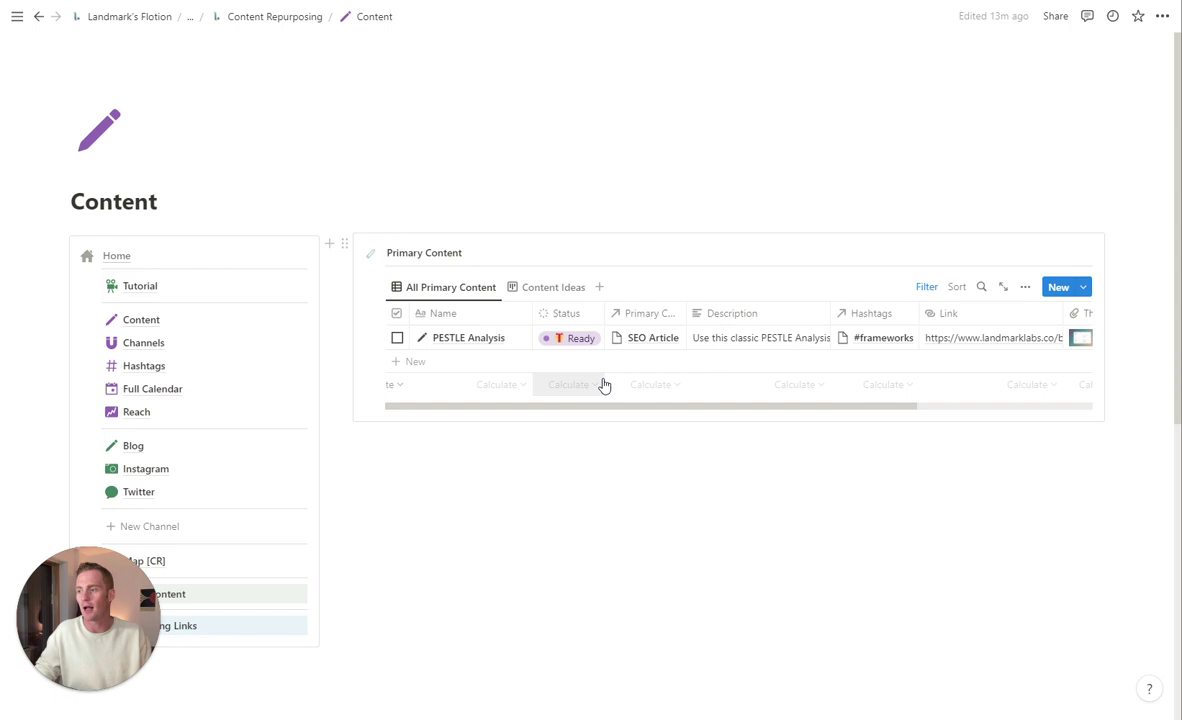
{"action": "left_click", "coordinate": [524, 291]}
{"action": "left_click", "coordinate": [473, 291]}
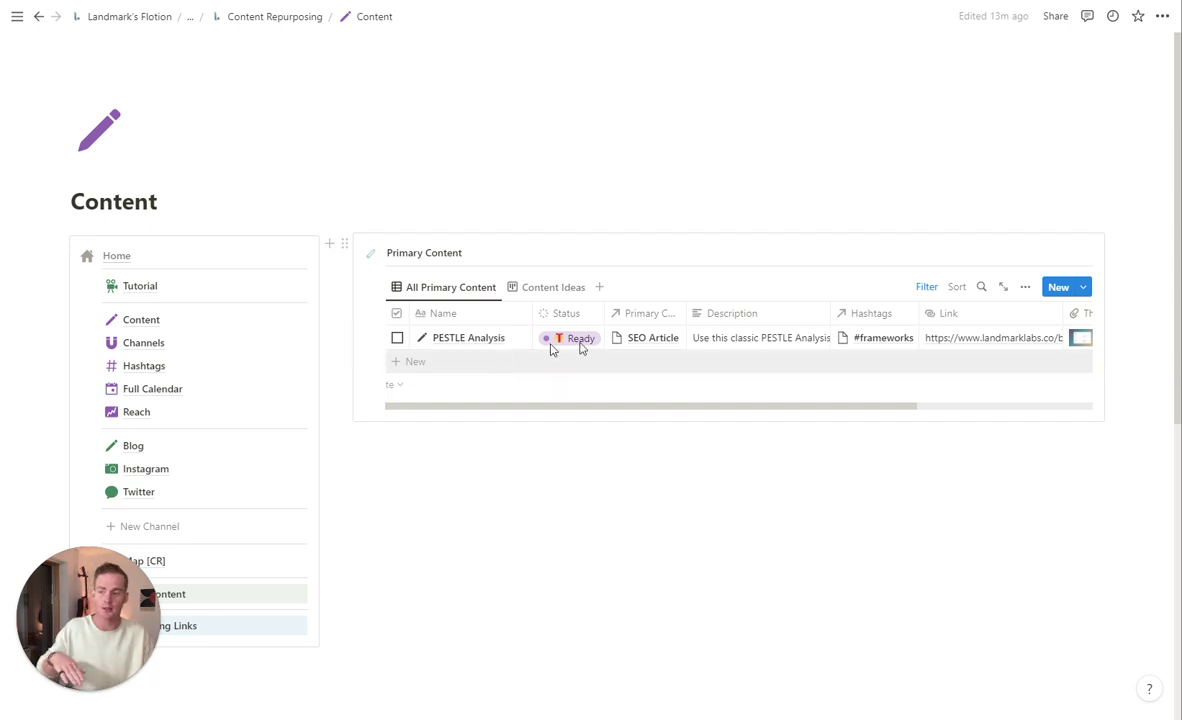
- On the Channels page, keep Twitter ticked and mark Instagram as a publishing channel
{"action": "left_click", "coordinate": [142, 345]}
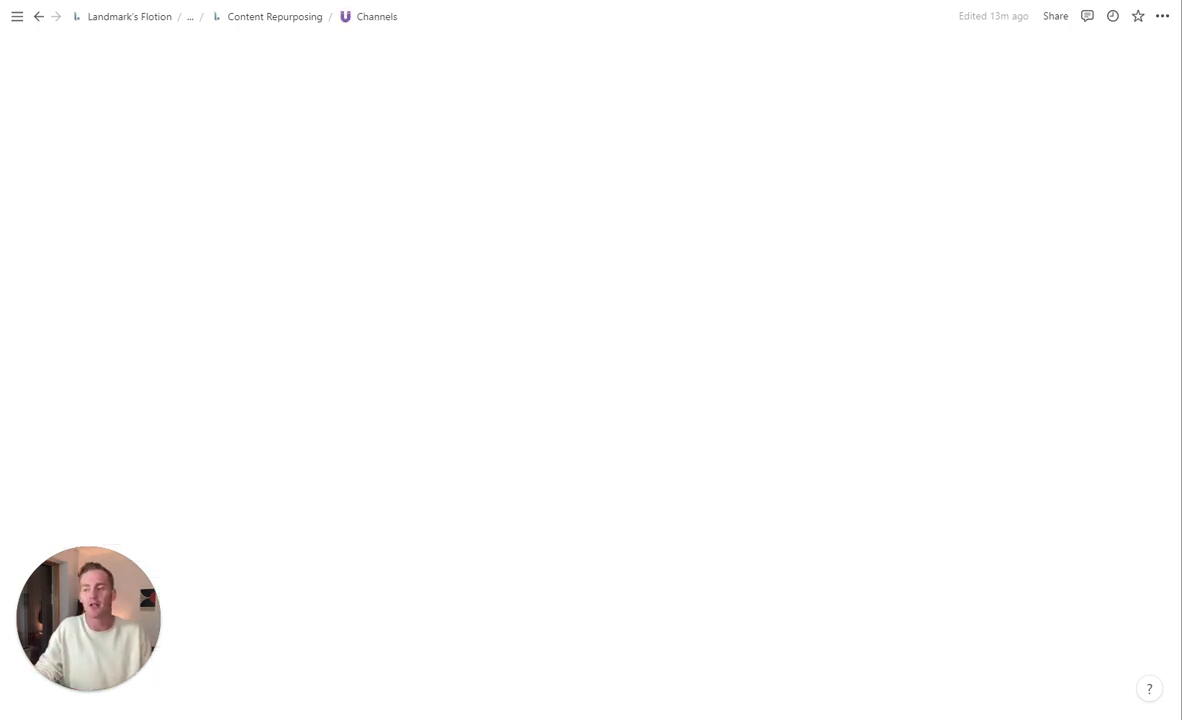
{"action": "scroll", "coordinate": [580, 300], "scroll_direction": "down", "scroll_amount": 2}
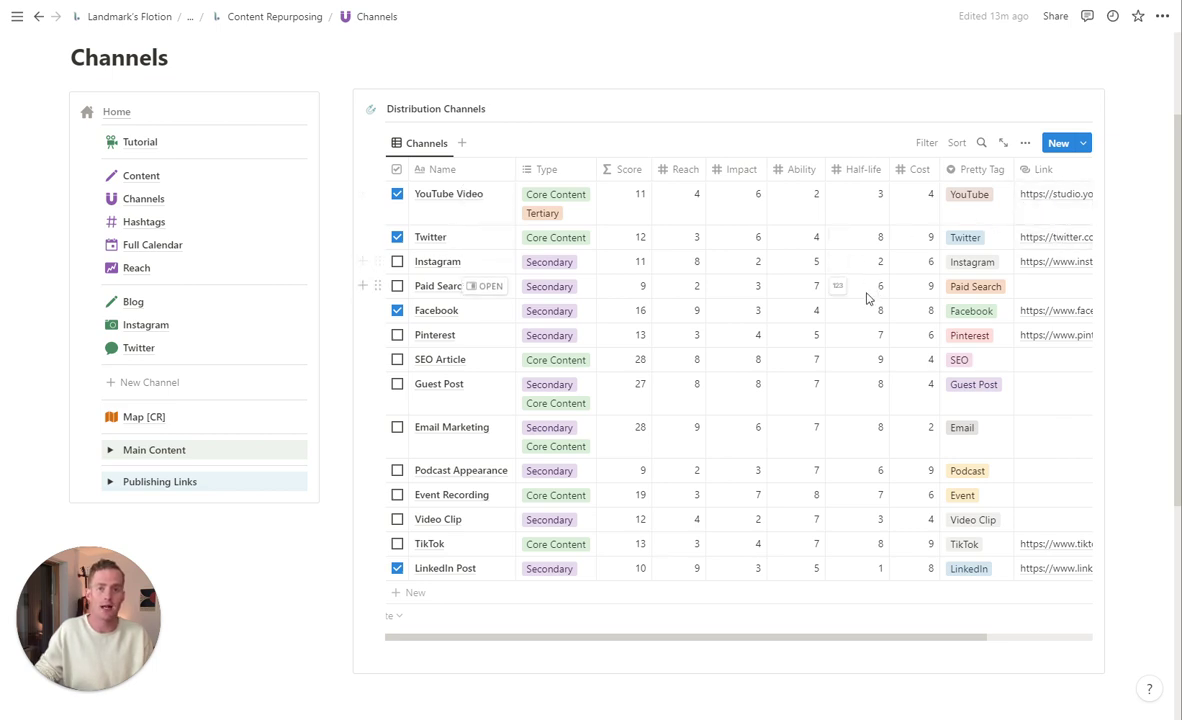
{"action": "left_click", "coordinate": [397, 237]}
{"action": "left_click", "coordinate": [398, 237]}
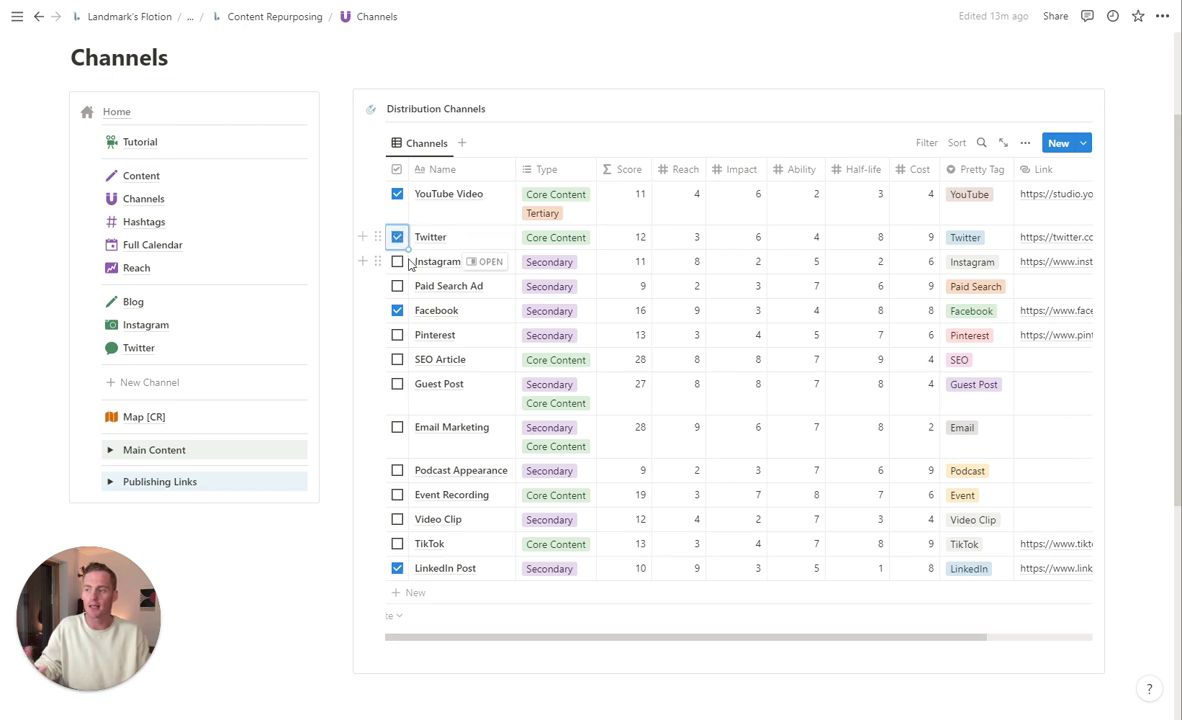
{"action": "left_click", "coordinate": [397, 262]}
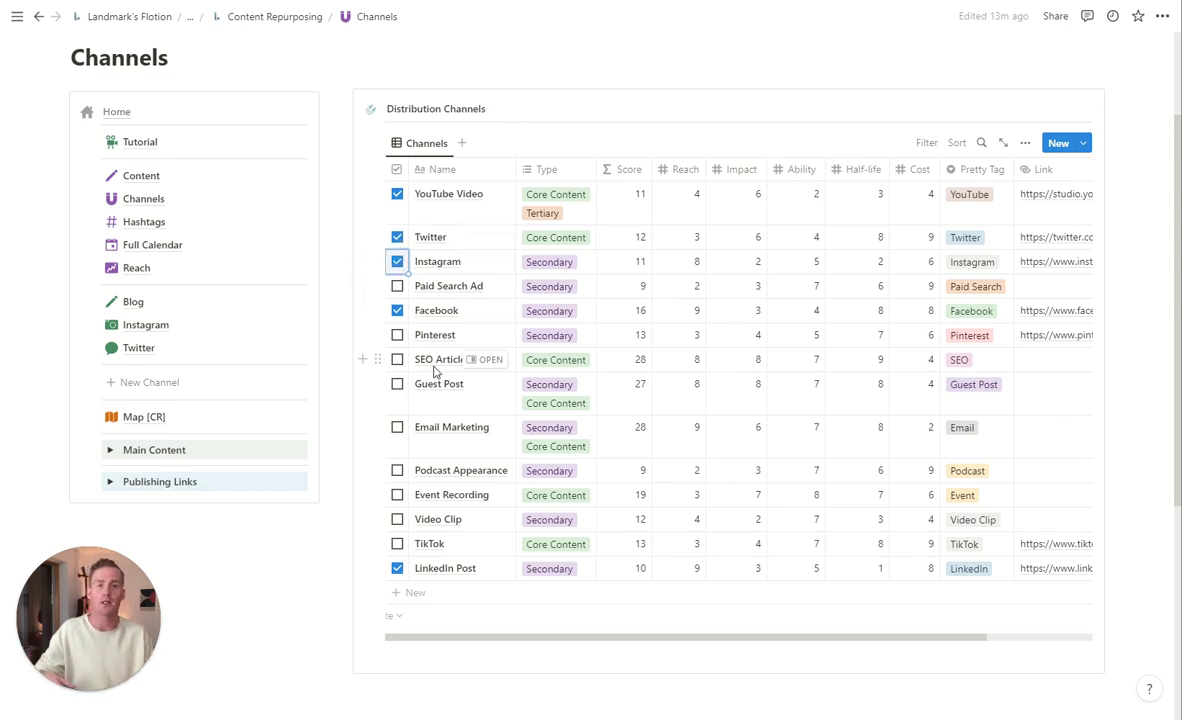
- Untick LinkedIn Post, keep Facebook ticked, and confirm the Publishing Links Quick Links cards
{"action": "left_click", "coordinate": [111, 482]}
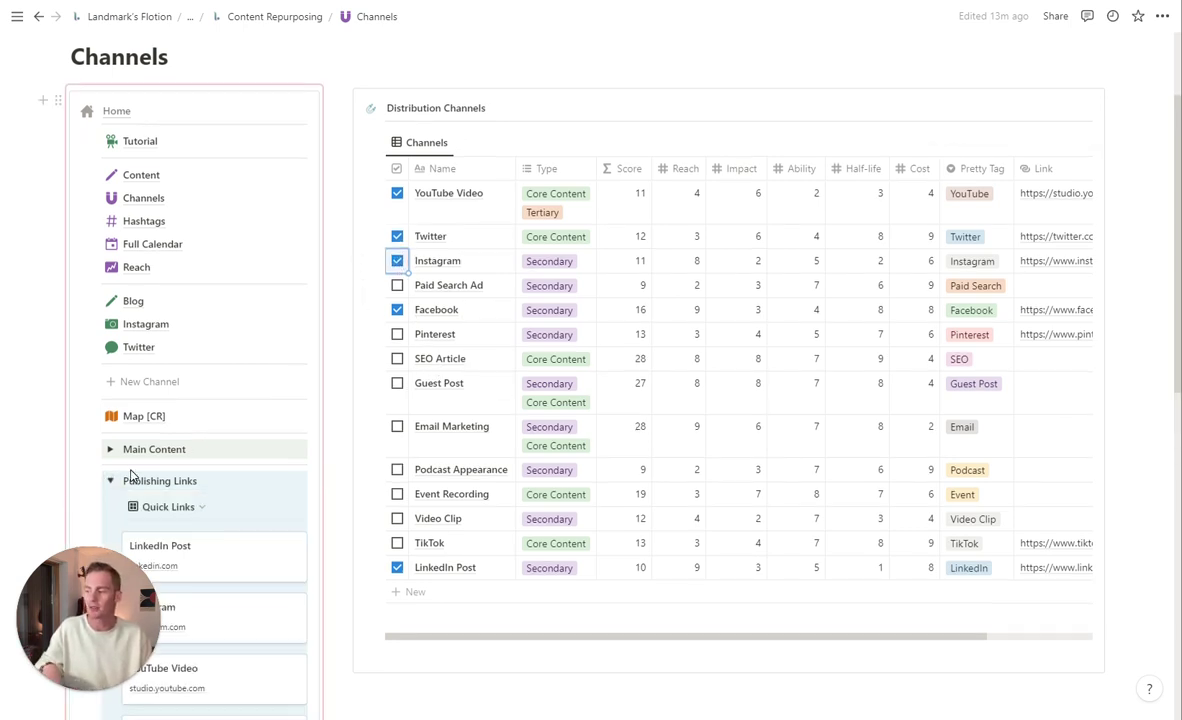
{"action": "scroll", "coordinate": [130, 475], "scroll_direction": "down", "scroll_amount": 3}
{"action": "left_click", "coordinate": [397, 280]}
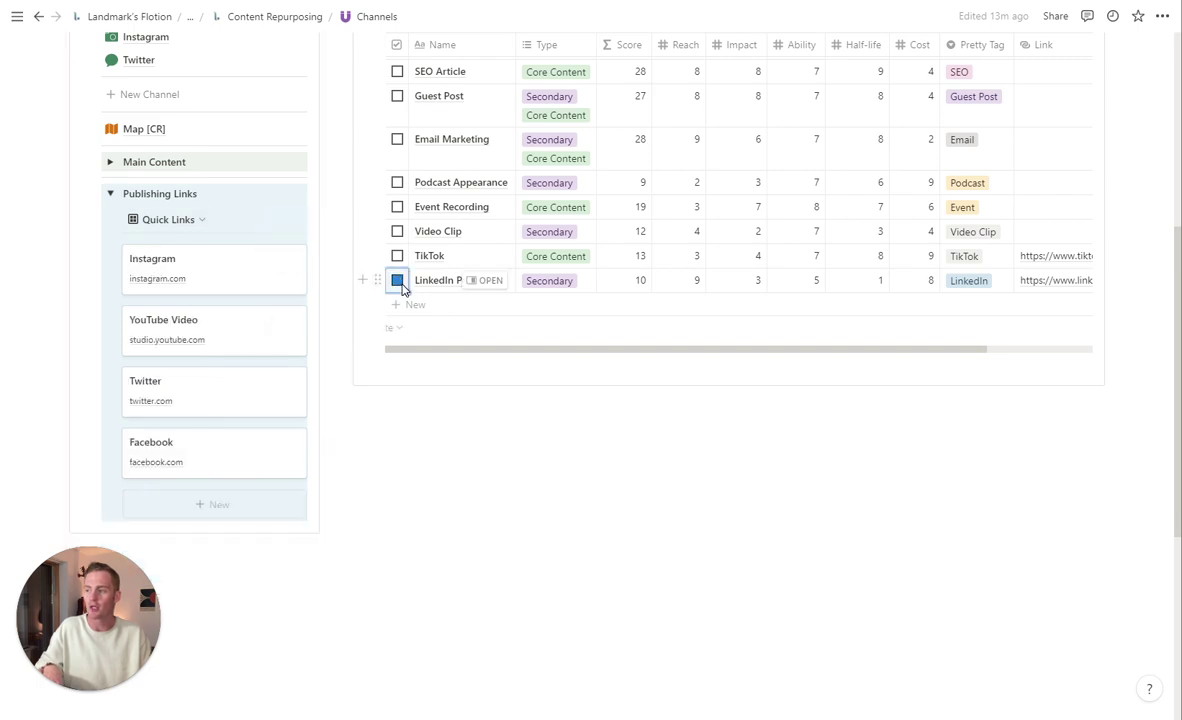
{"action": "scroll", "coordinate": [403, 270], "scroll_direction": "up", "scroll_amount": 2}
{"action": "left_click", "coordinate": [397, 167]}
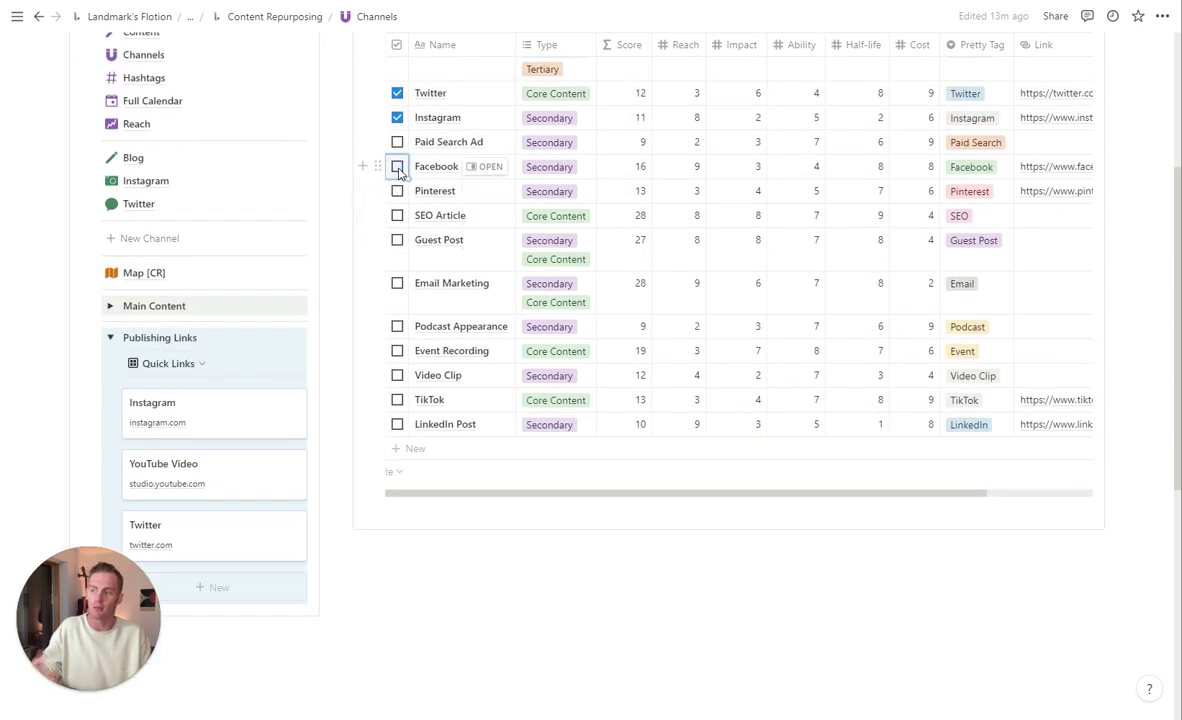
{"action": "left_click", "coordinate": [398, 167]}
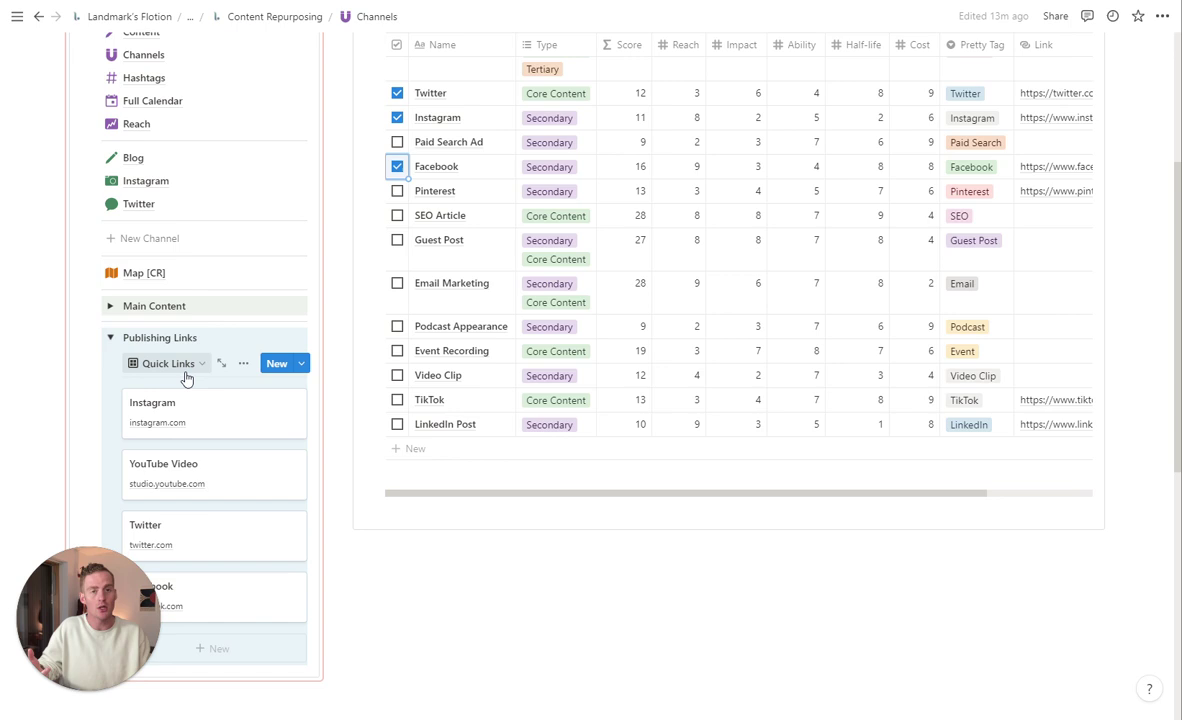
{"action": "scroll", "coordinate": [400, 240], "scroll_direction": "up", "scroll_amount": 2}
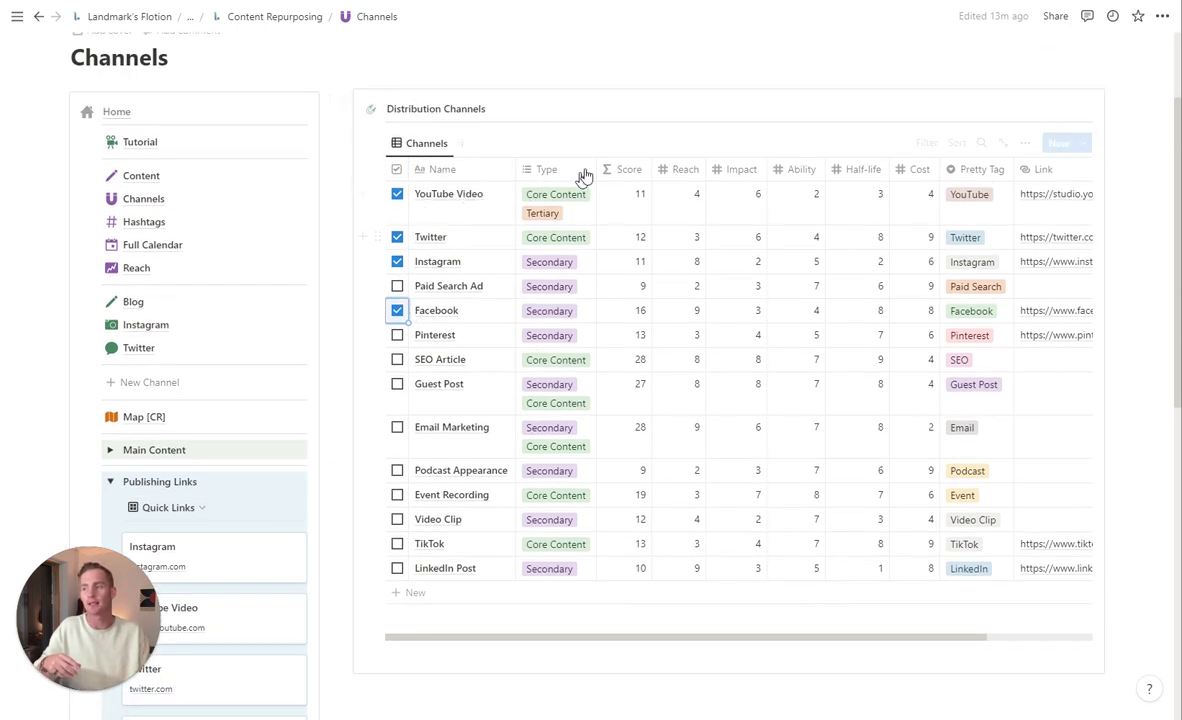
{"action": "left_click", "coordinate": [111, 483]}
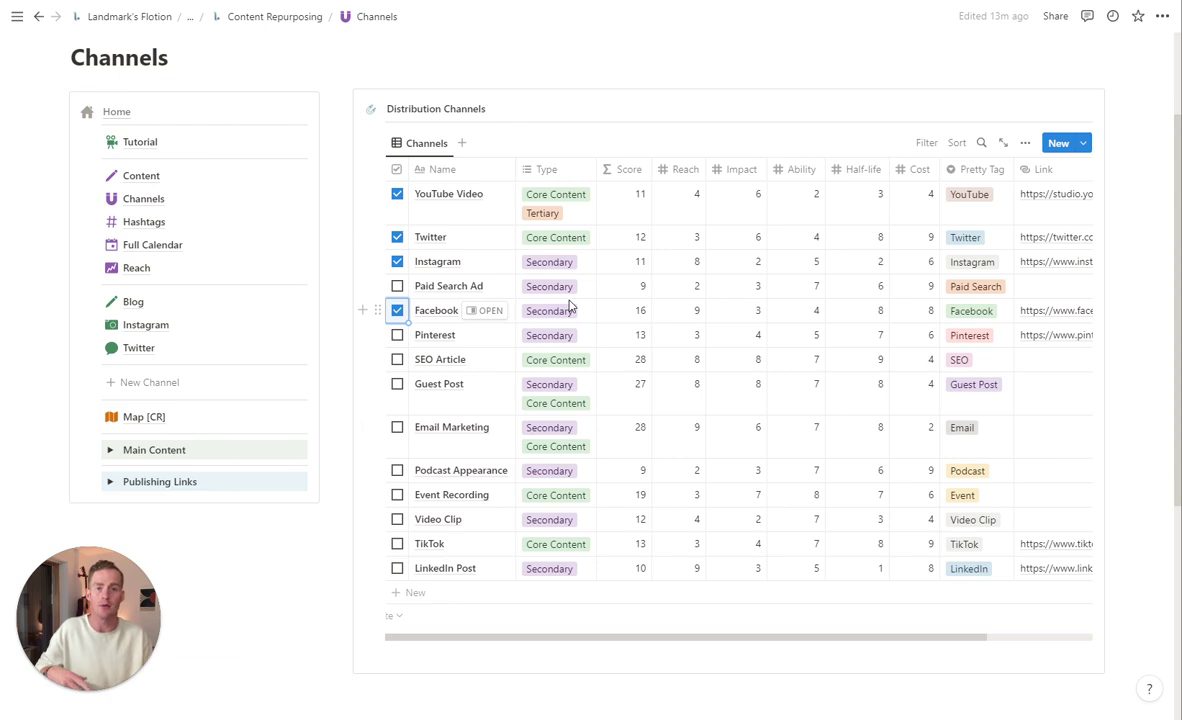
- Visit the Hashtags page, then view the October 2022 Publishing Calendar on Full Calendar
{"action": "left_click", "coordinate": [152, 223]}
{"action": "scroll", "coordinate": [810, 250], "scroll_direction": "down", "scroll_amount": 2}
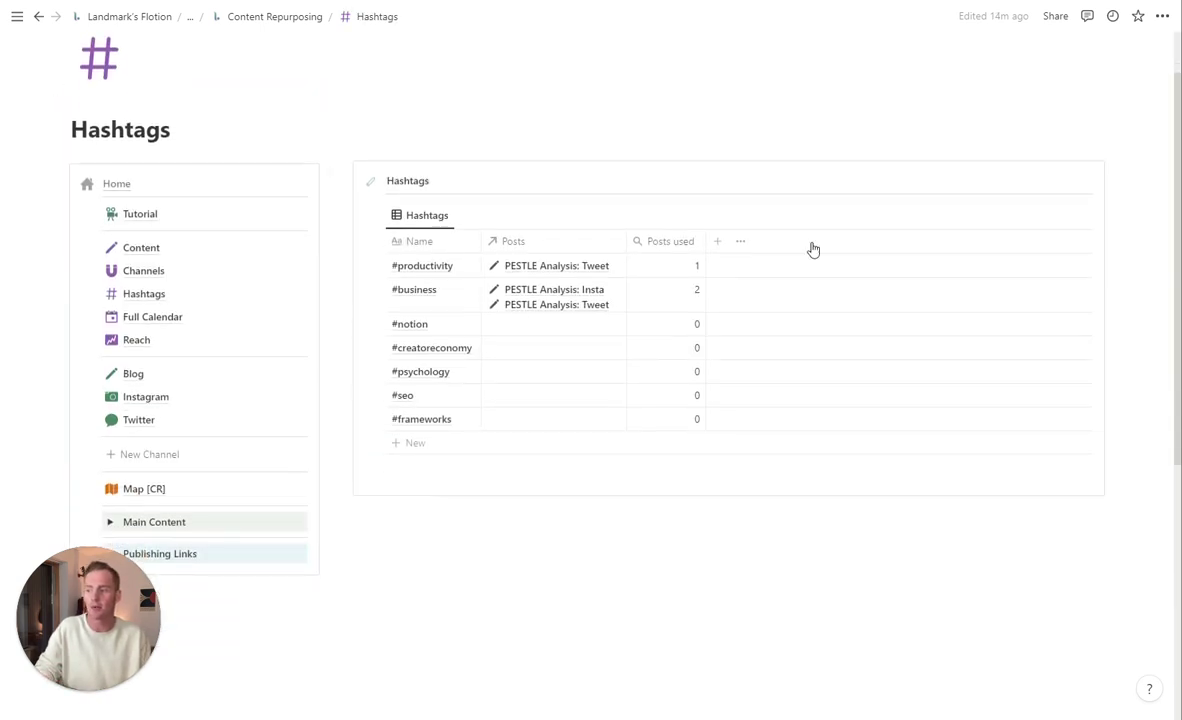
{"action": "scroll", "coordinate": [683, 326], "scroll_direction": "up", "scroll_amount": 2}
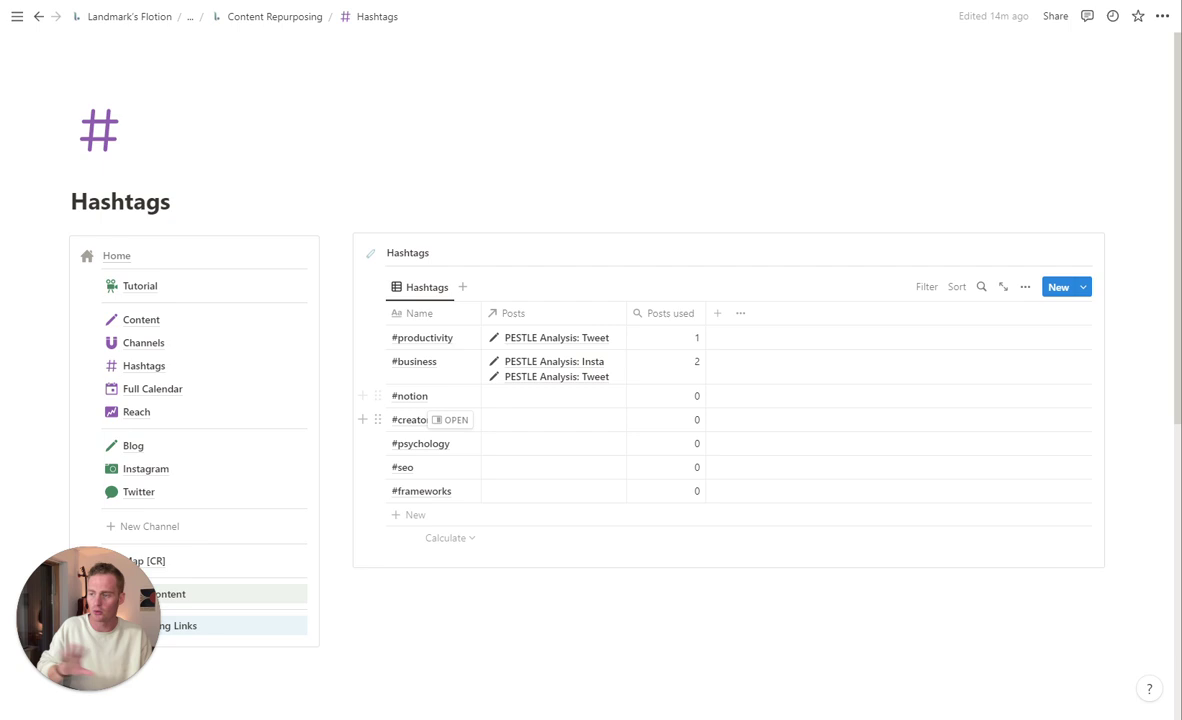
{"action": "left_click", "coordinate": [160, 389]}
{"action": "scroll", "coordinate": [655, 295], "scroll_direction": "down", "scroll_amount": 5}
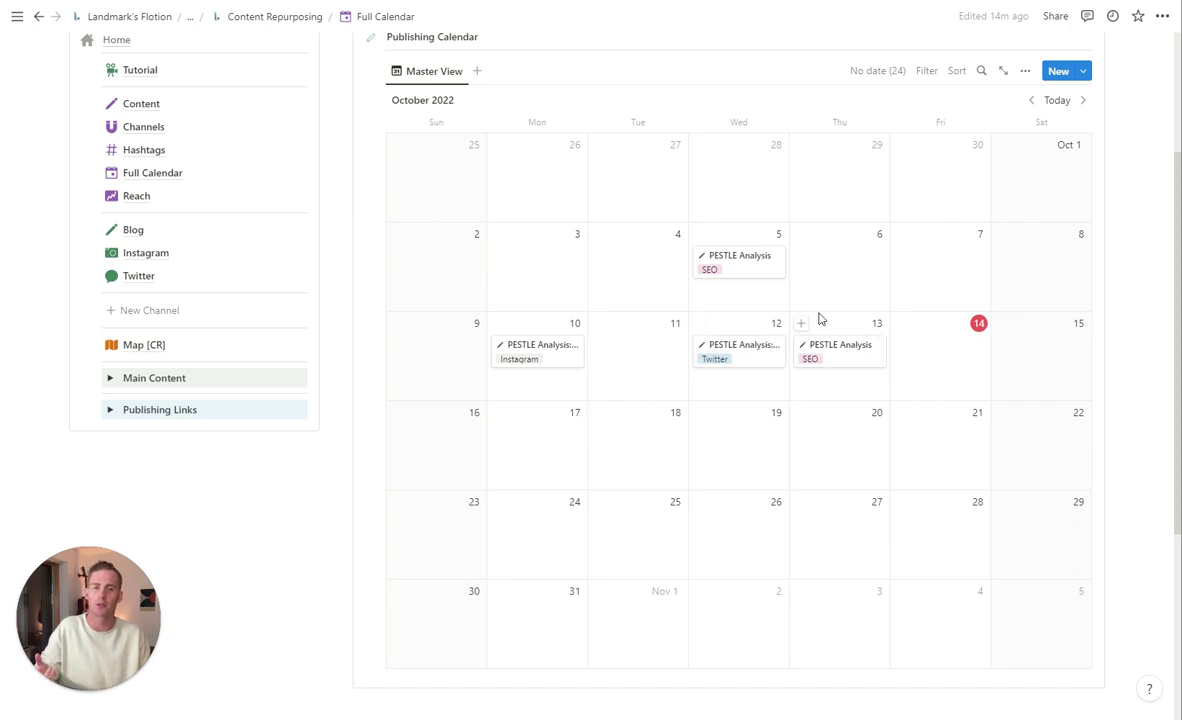
{"action": "scroll", "coordinate": [815, 318], "scroll_direction": "up", "scroll_amount": 3}
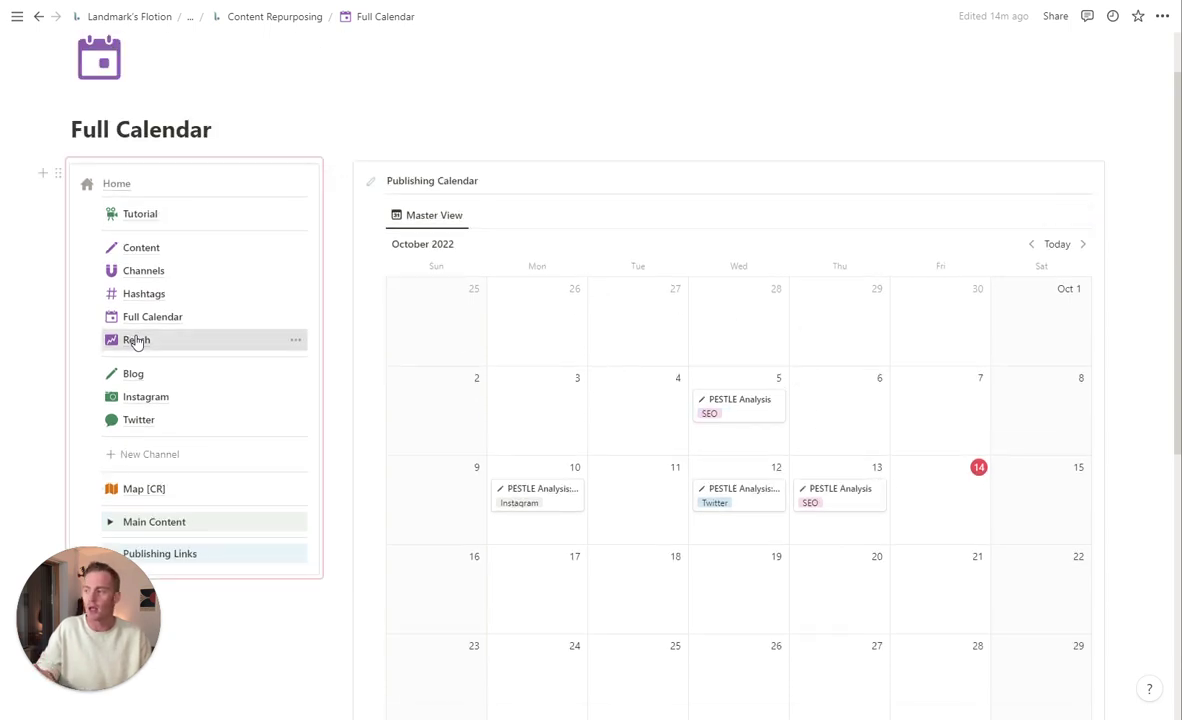
- View the Reach calculator and Total Reach chart after dismissing the interactive model notice
{"action": "left_click", "coordinate": [137, 340]}
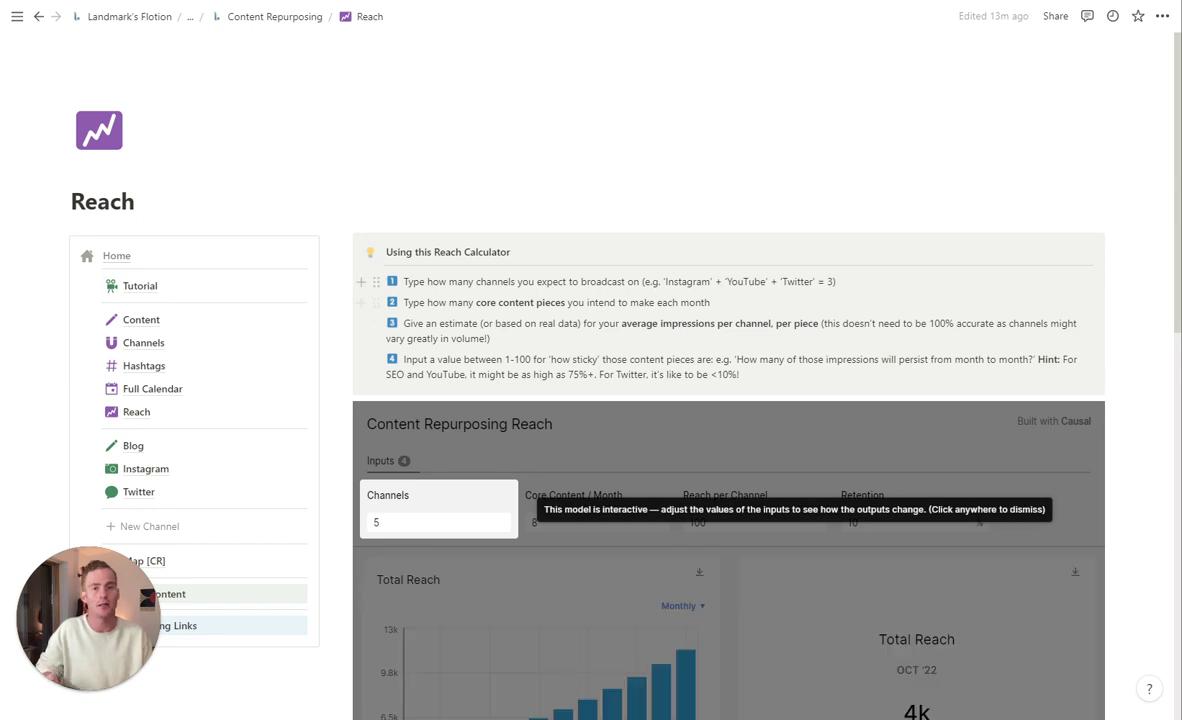
{"action": "scroll", "coordinate": [511, 453], "scroll_direction": "down", "scroll_amount": 1}
{"action": "left_click", "coordinate": [511, 453]}
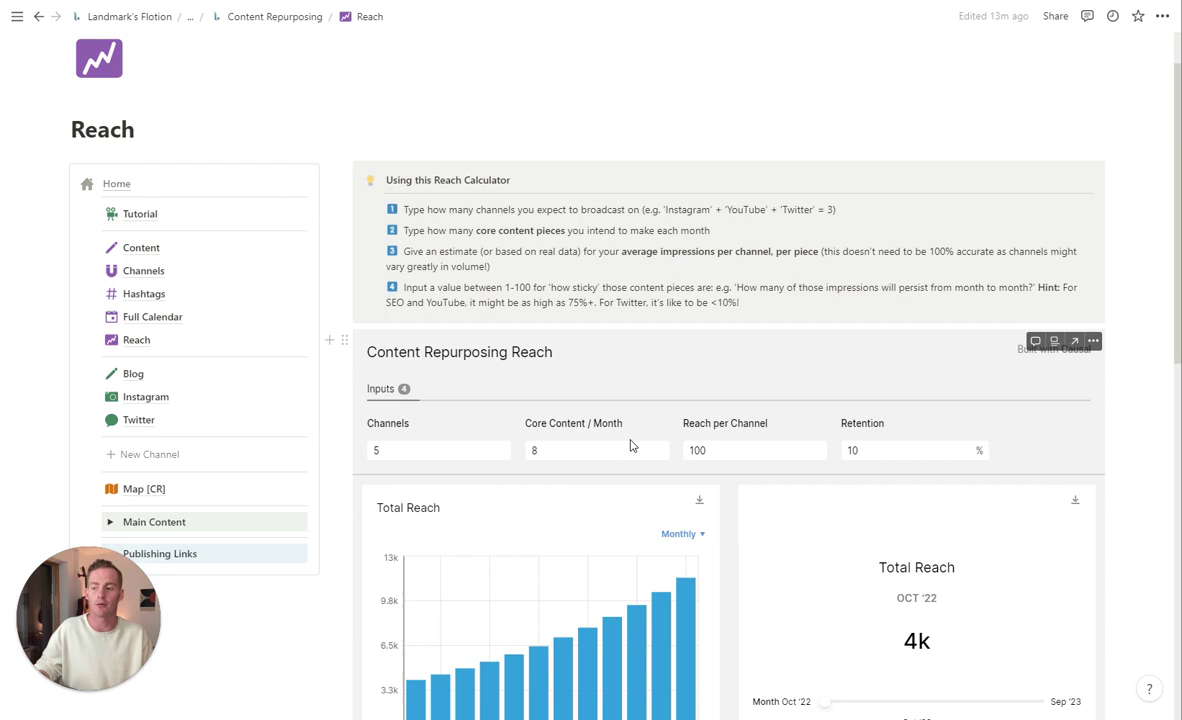
{"action": "scroll", "coordinate": [720, 397], "scroll_direction": "down", "scroll_amount": 4}
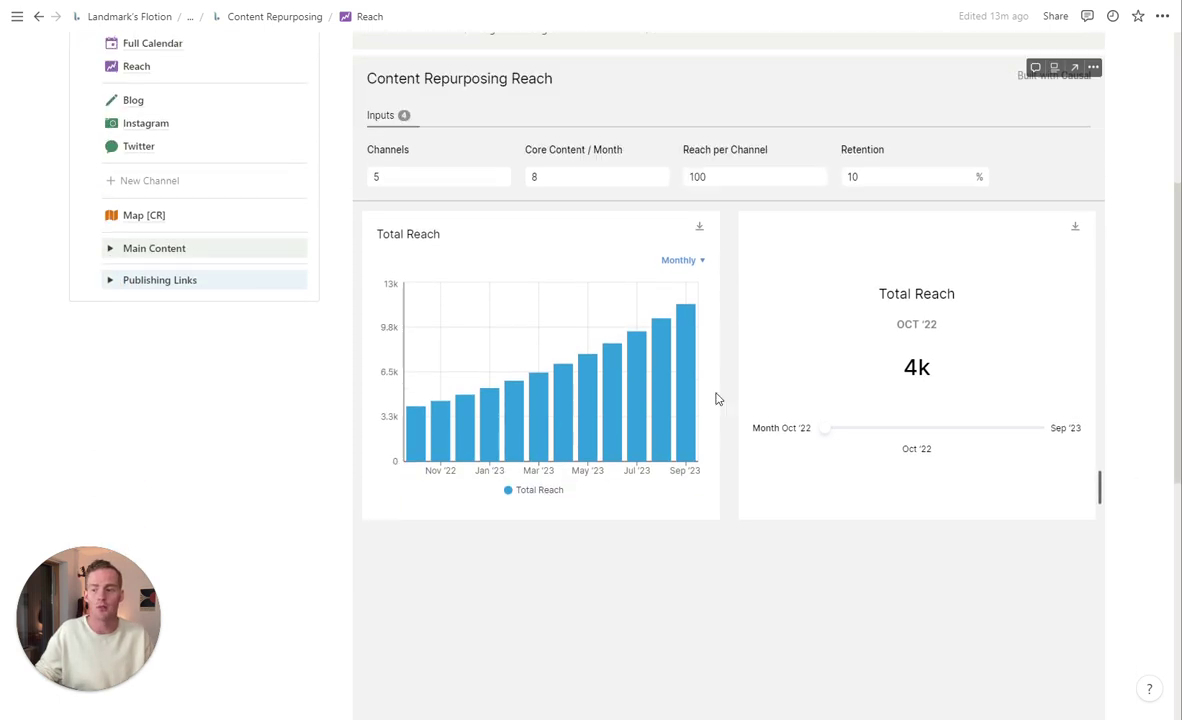
{"action": "scroll", "coordinate": [930, 323], "scroll_direction": "up", "scroll_amount": 1}
{"action": "scroll", "coordinate": [930, 323], "scroll_direction": "up", "scroll_amount": 2}
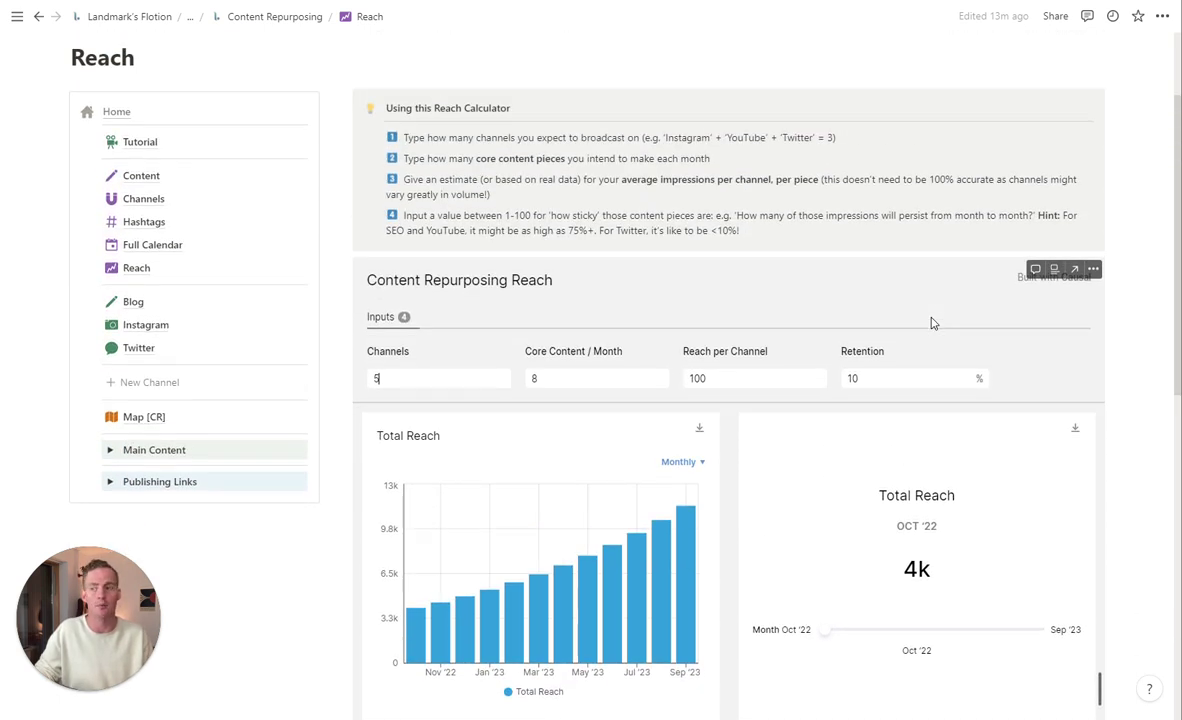
- View the Blog Publishing calendar and briefly expand the Main Content gallery
{"action": "left_click", "coordinate": [175, 309]}
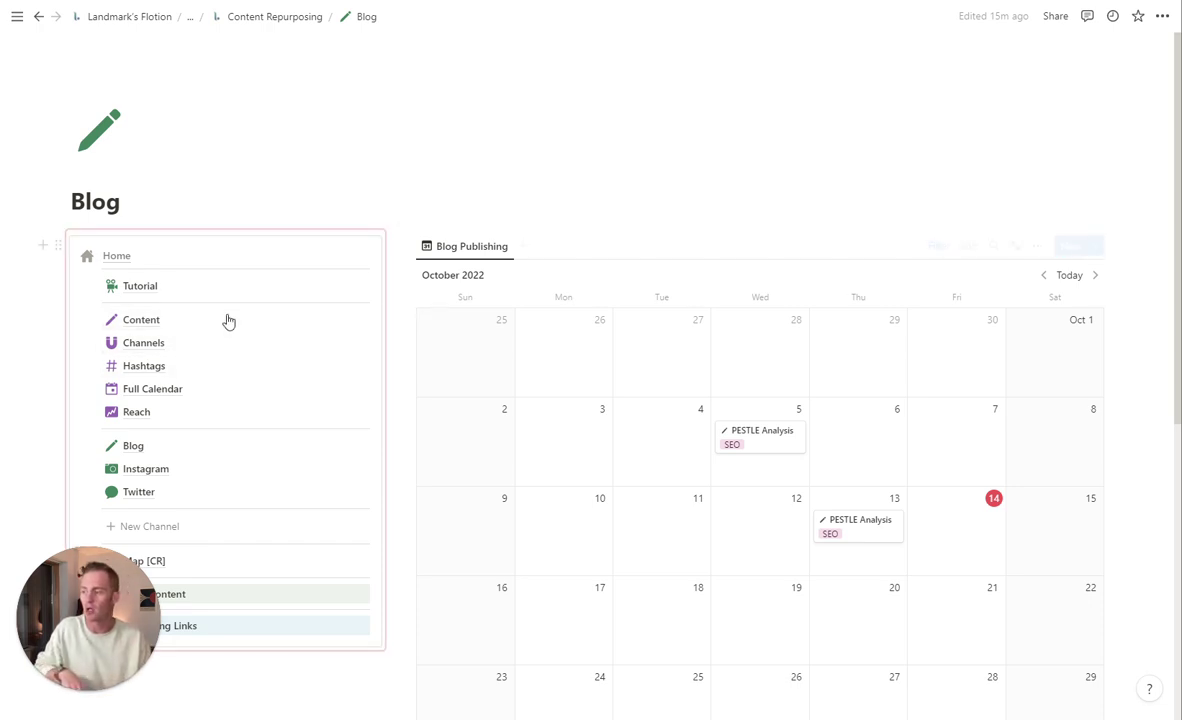
{"action": "scroll", "coordinate": [190, 440], "scroll_direction": "down", "scroll_amount": 2}
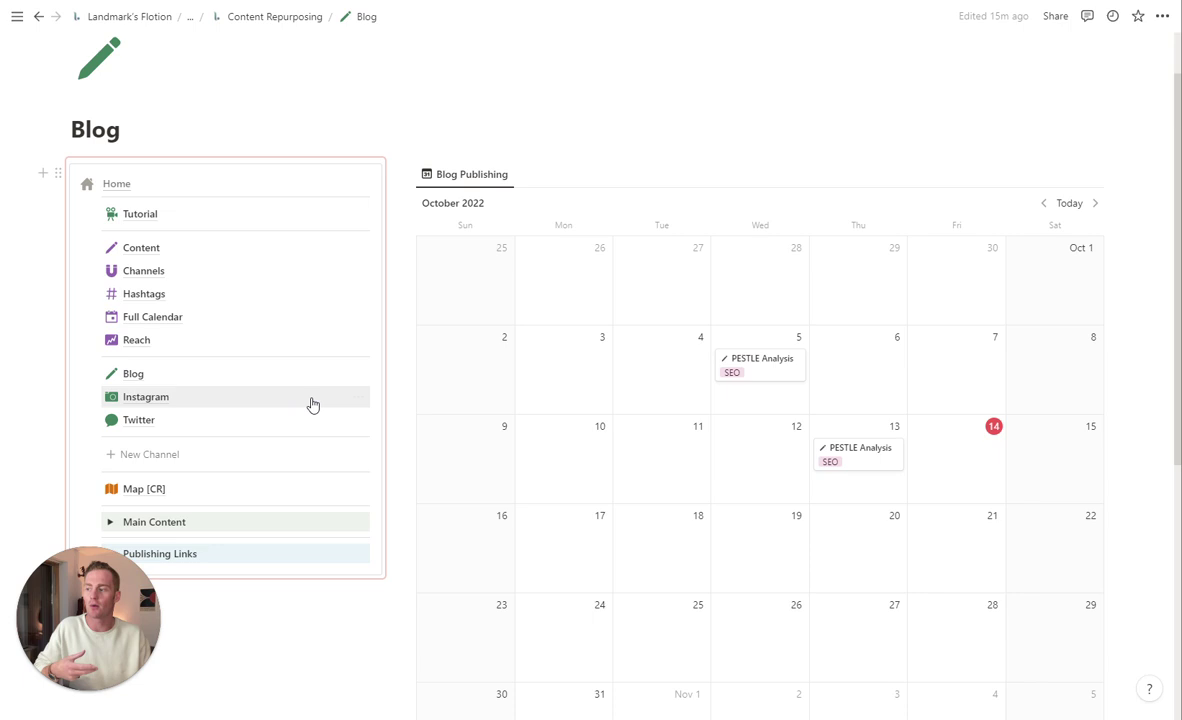
{"action": "scroll", "coordinate": [311, 403], "scroll_direction": "down", "scroll_amount": 2}
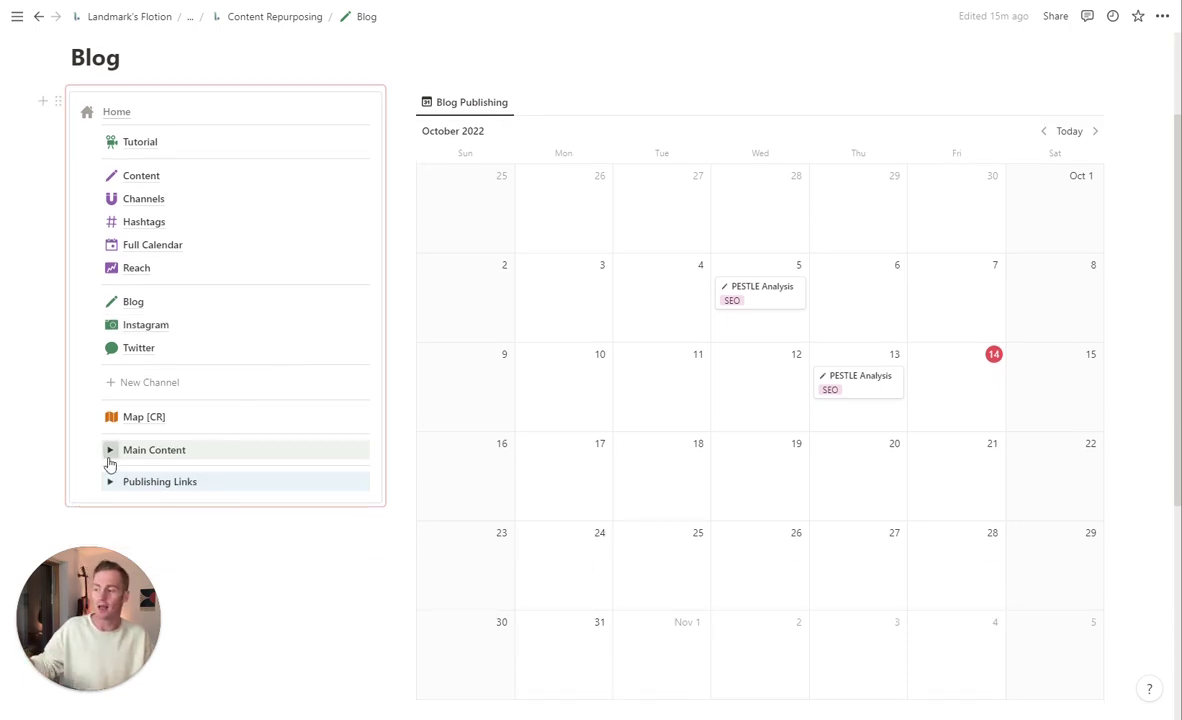
{"action": "left_click", "coordinate": [109, 455]}
{"action": "left_click", "coordinate": [109, 452]}
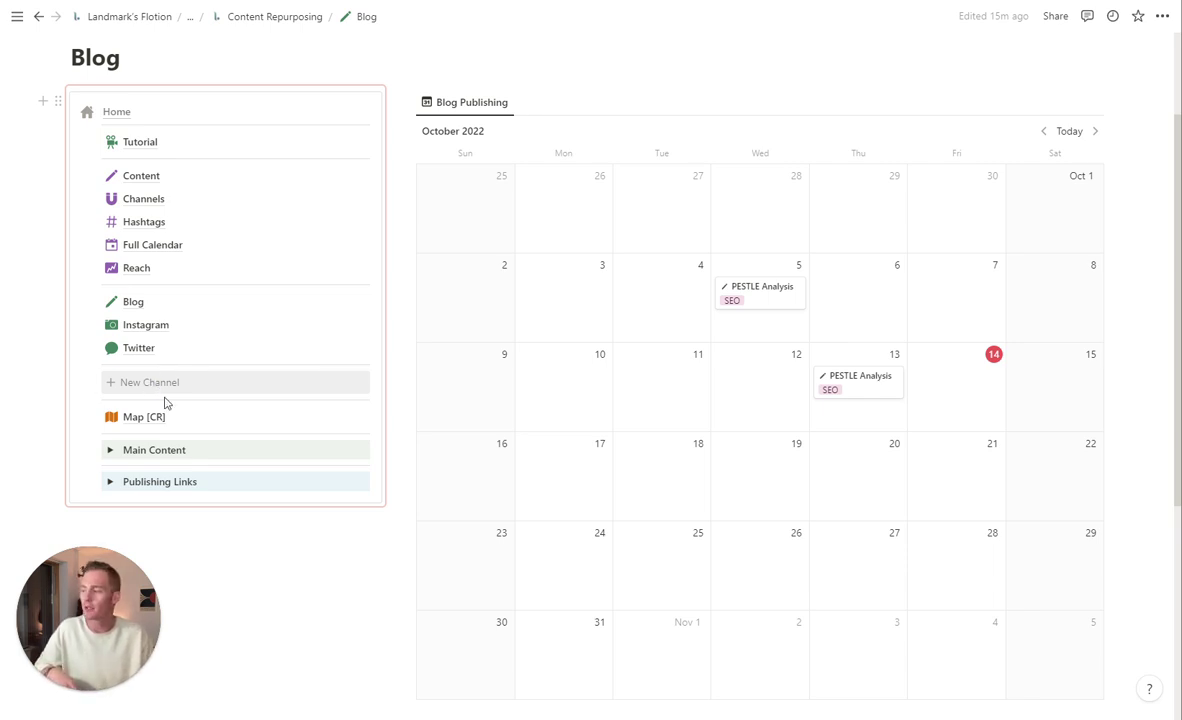
{"action": "left_click", "coordinate": [144, 417]}
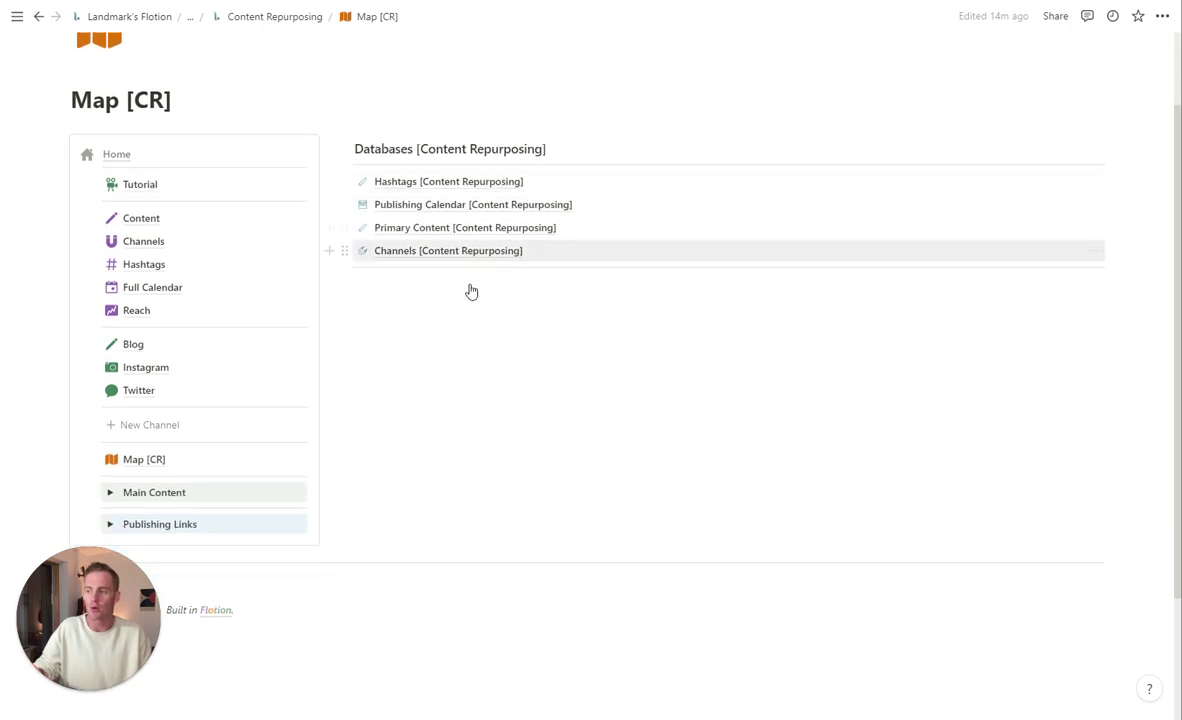
{"action": "scroll", "coordinate": [127, 390], "scroll_direction": "down", "scroll_amount": 3}
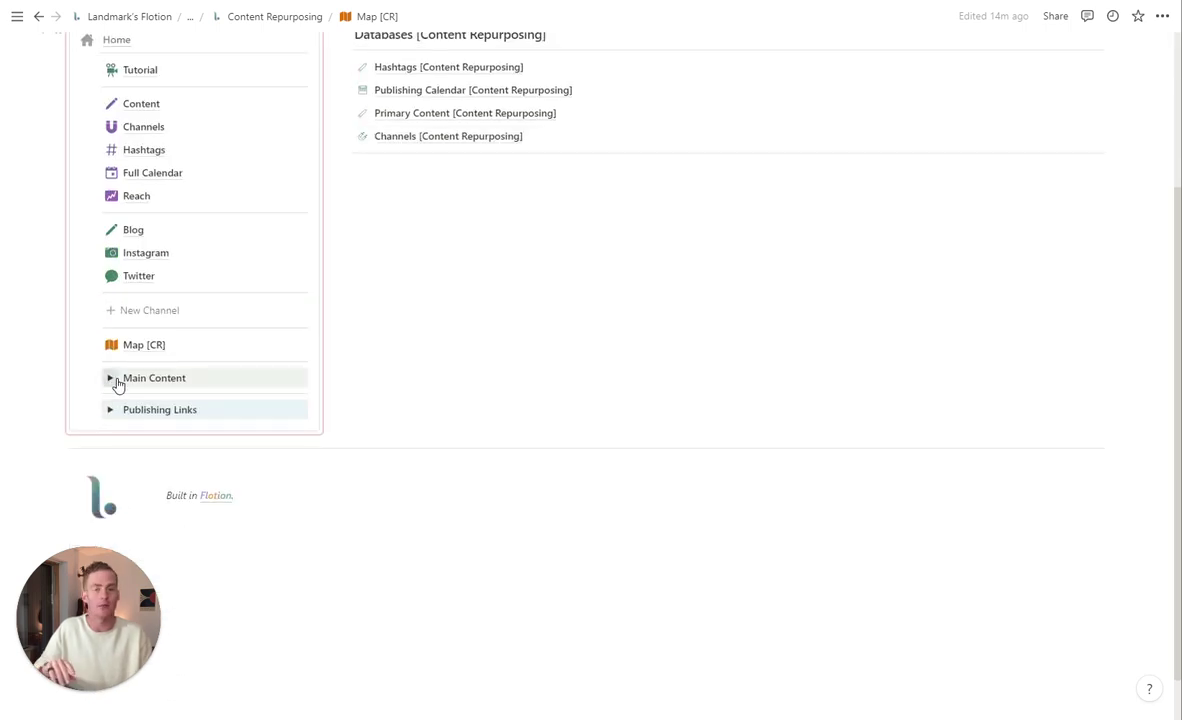
{"action": "scroll", "coordinate": [117, 385], "scroll_direction": "up", "scroll_amount": 3}
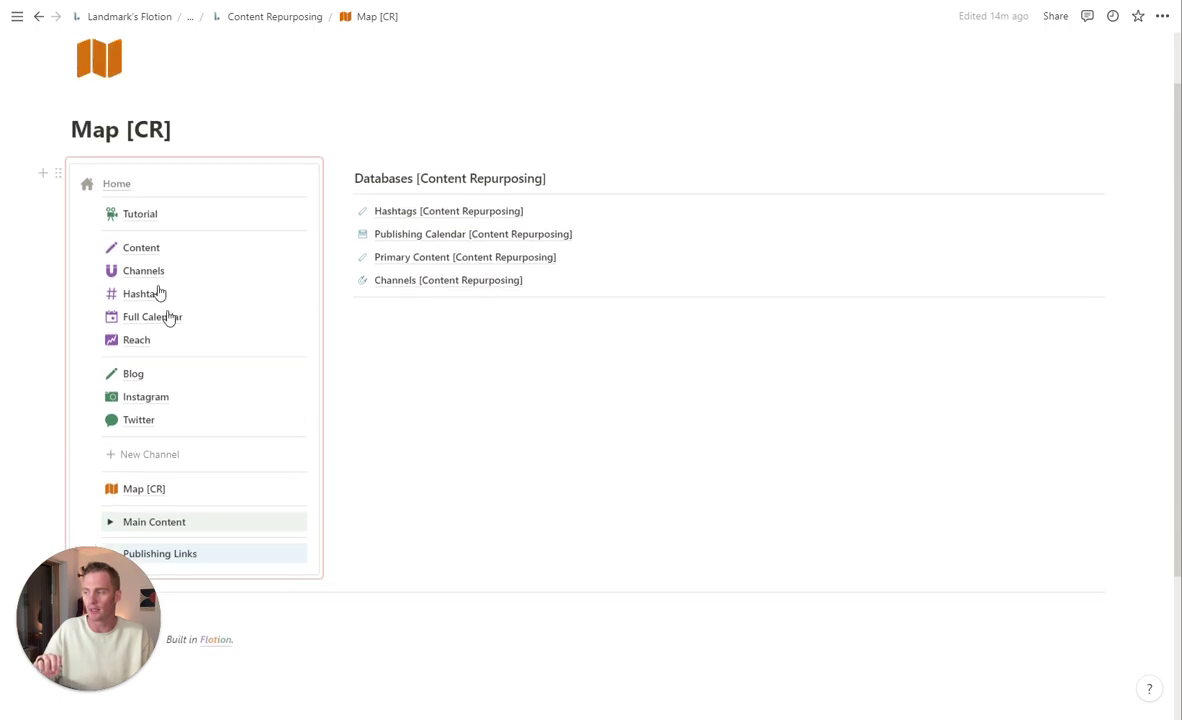
- On the Home dashboard, add a Not started card titled 'How to Repurpose Con'
{"action": "left_click", "coordinate": [116, 185]}
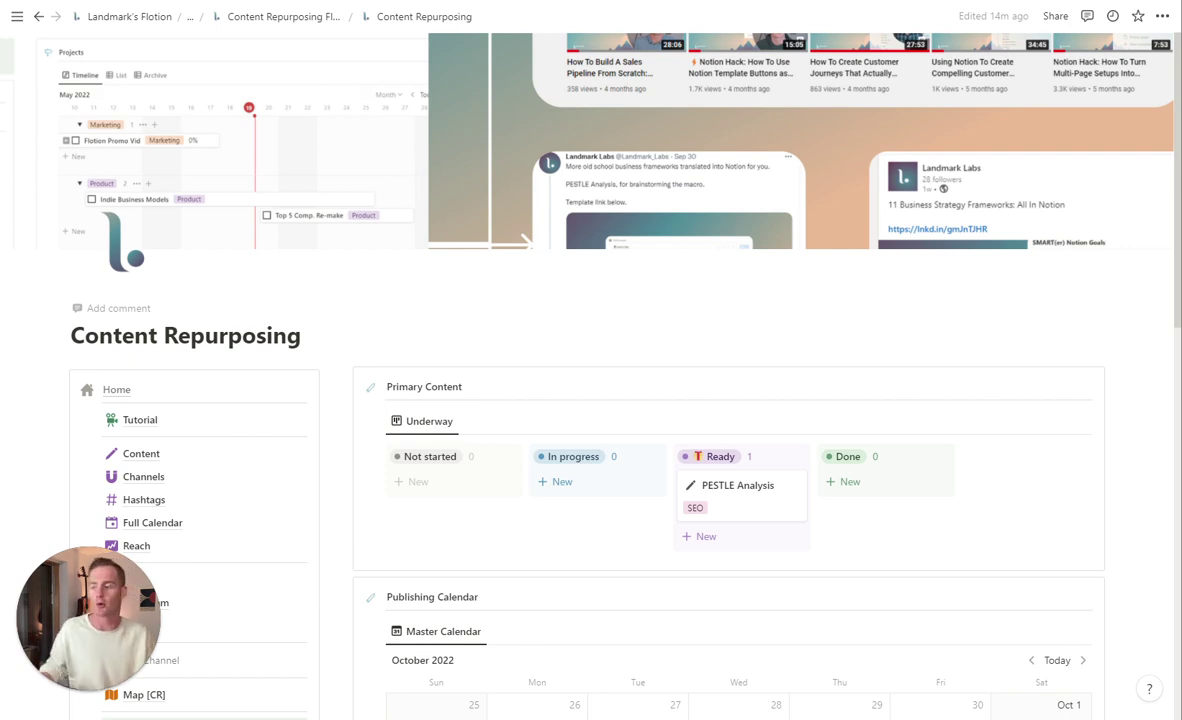
{"action": "scroll", "coordinate": [1000, 243], "scroll_direction": "down", "scroll_amount": 3}
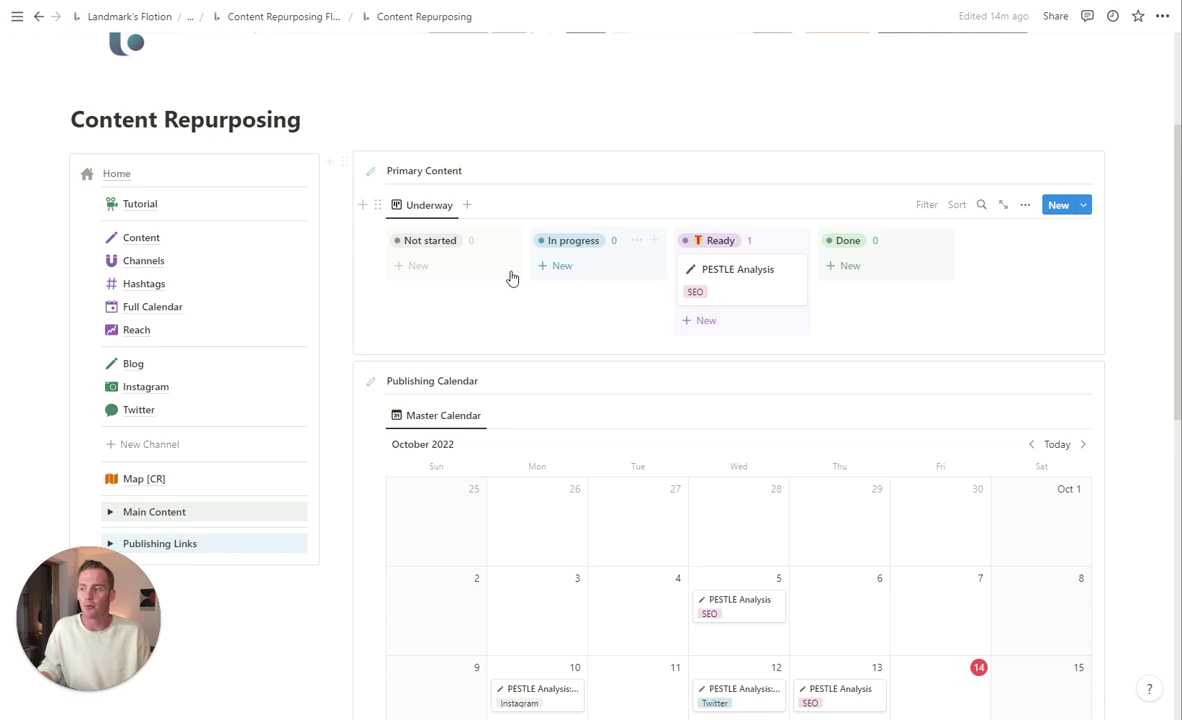
{"action": "left_click", "coordinate": [450, 268]}
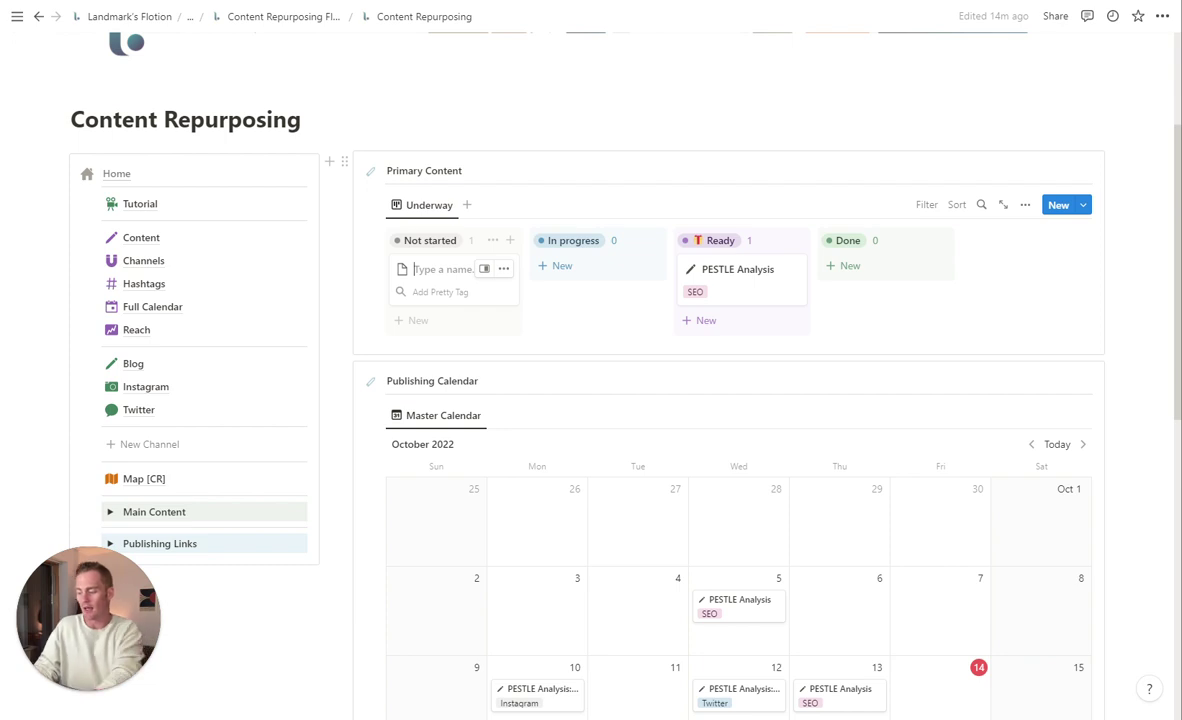
{"action": "type", "text": "How to Re"}
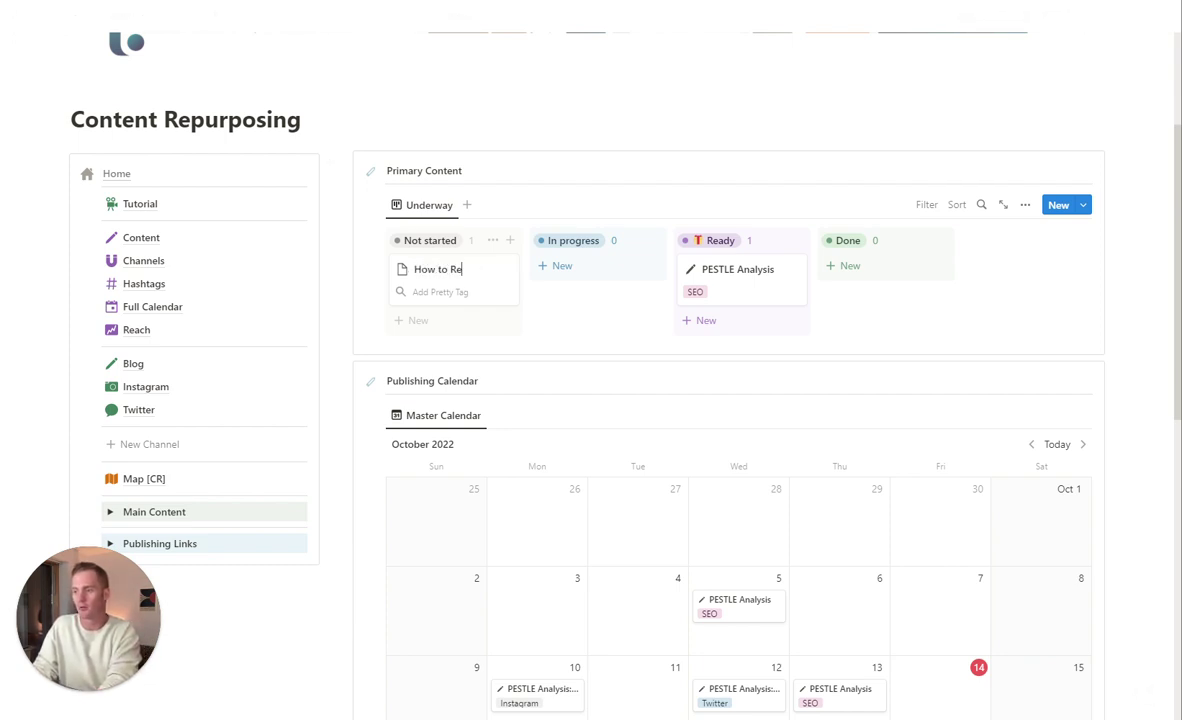
{"action": "type", "text": "purpose Content In Notion"}
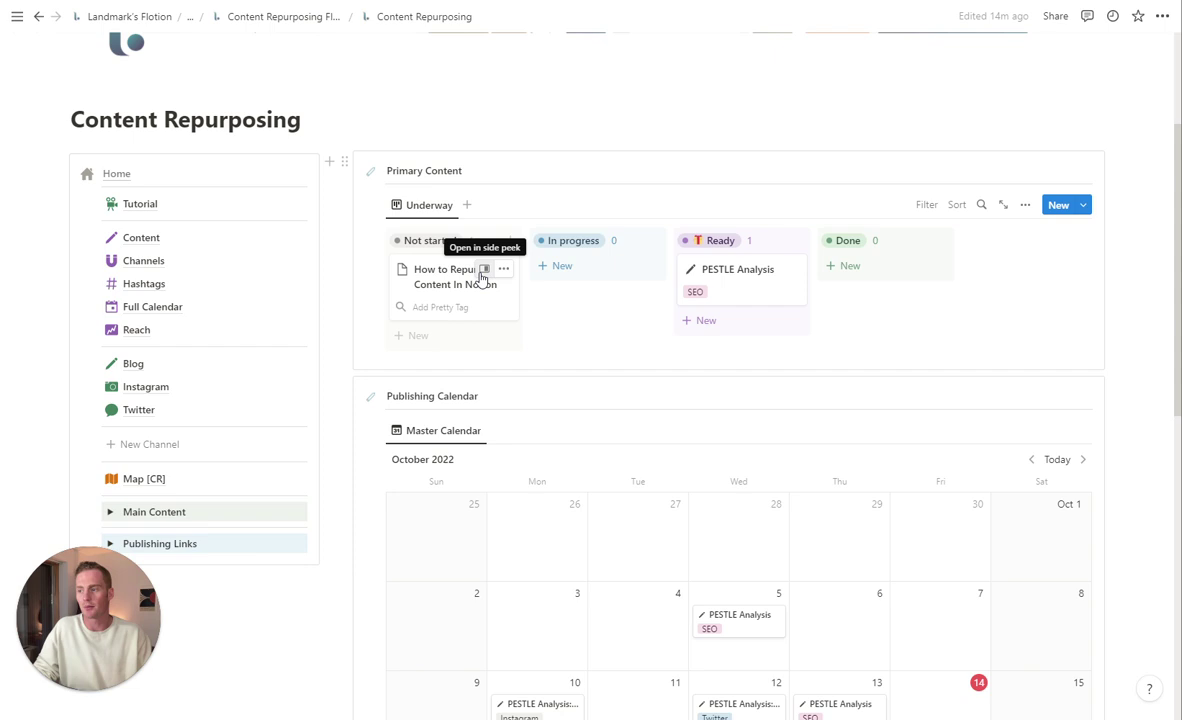
- Set the new card's Primary Channel to SEO Article in side peek, leaving the description empty
{"action": "left_click", "coordinate": [484, 271]}
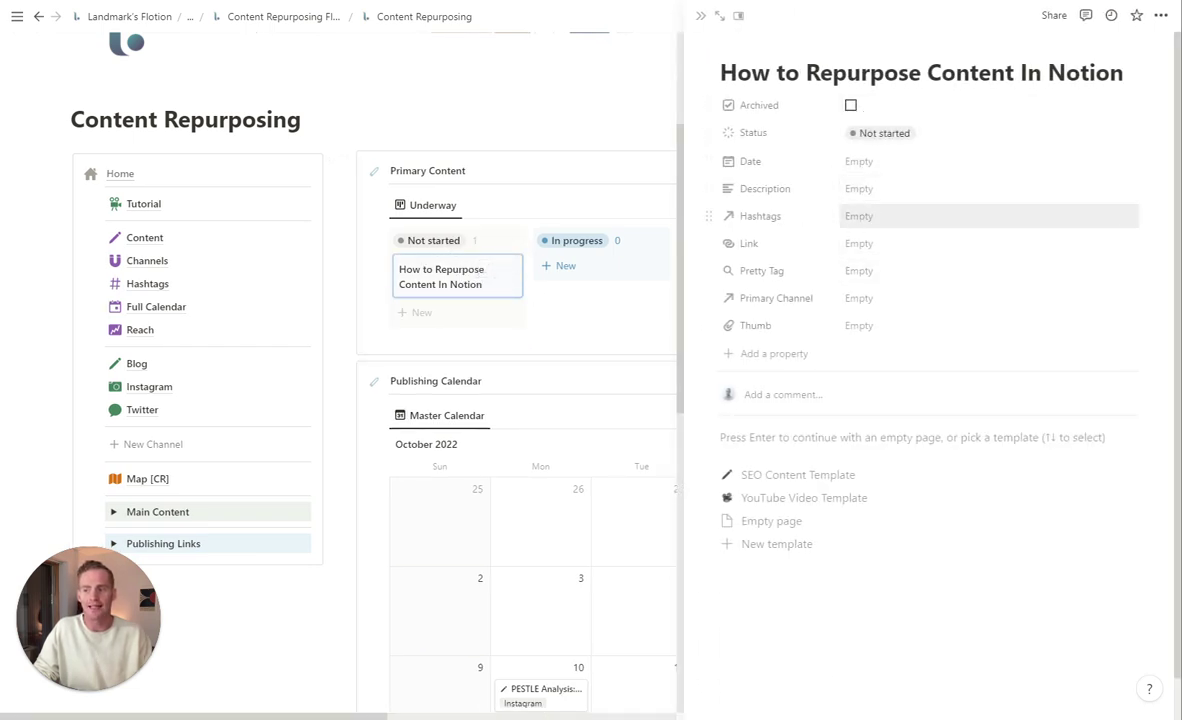
{"action": "left_click", "coordinate": [873, 297]}
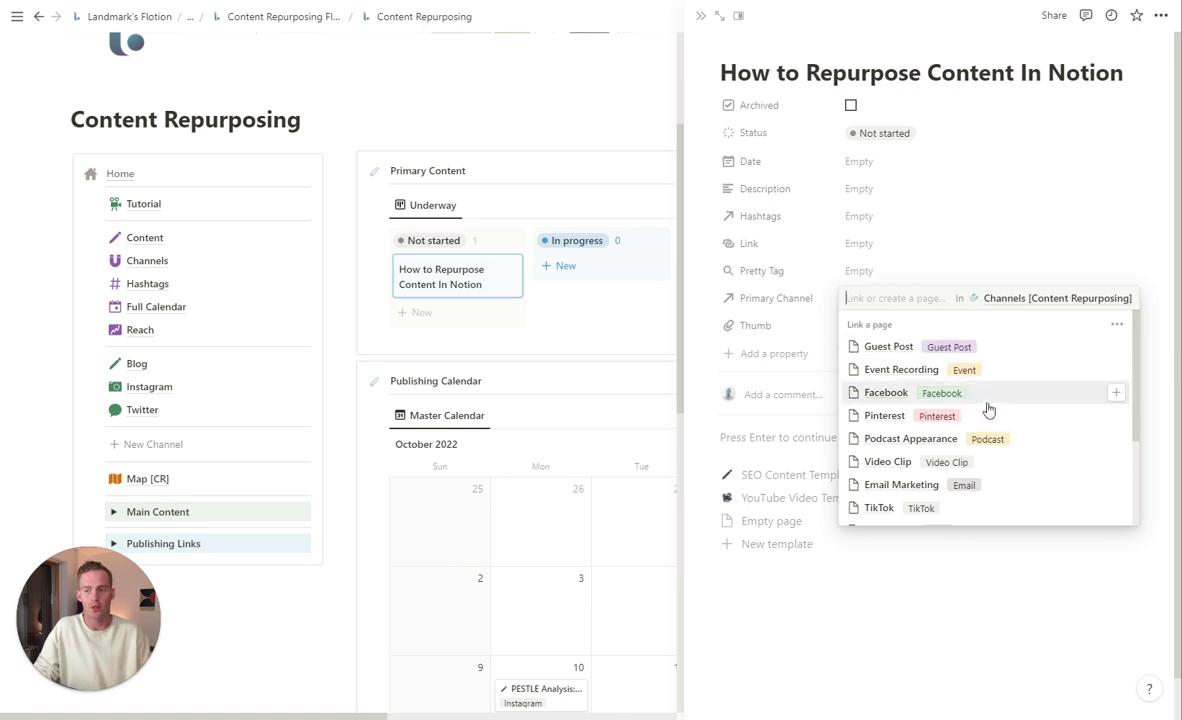
{"action": "scroll", "coordinate": [988, 410], "scroll_direction": "down", "scroll_amount": 2}
{"action": "scroll", "coordinate": [990, 410], "scroll_direction": "down", "scroll_amount": 2}
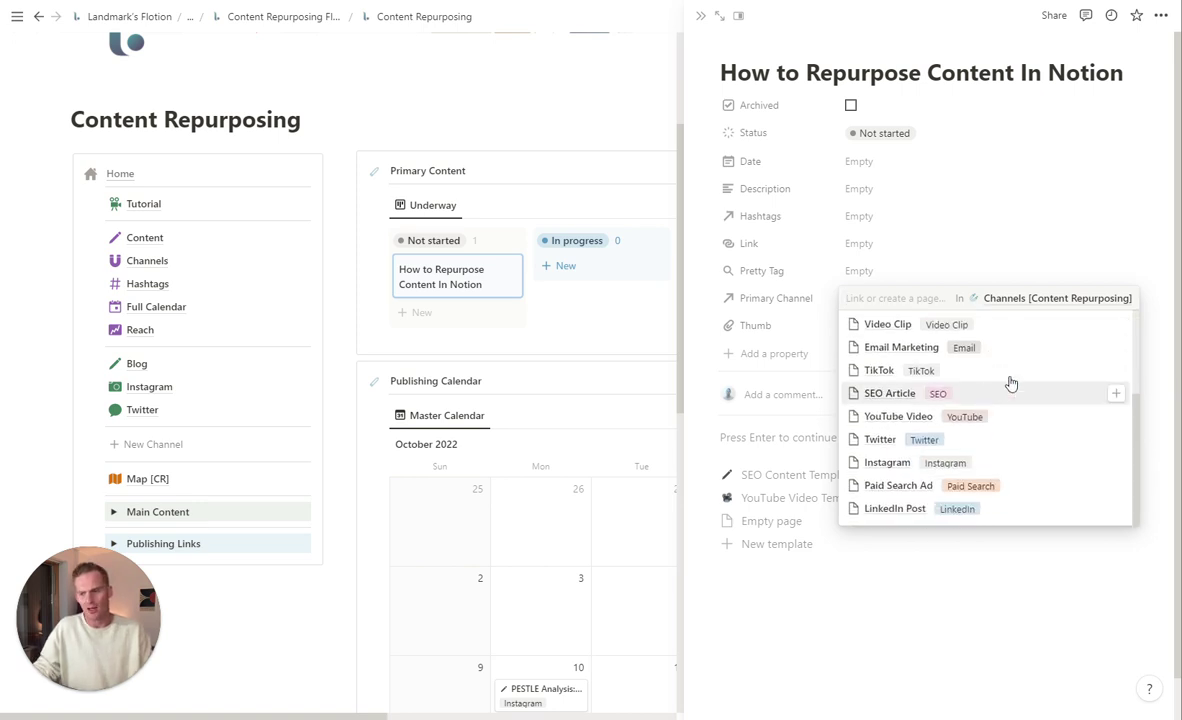
{"action": "left_click", "coordinate": [1112, 393]}
{"action": "left_click", "coordinate": [1156, 258]}
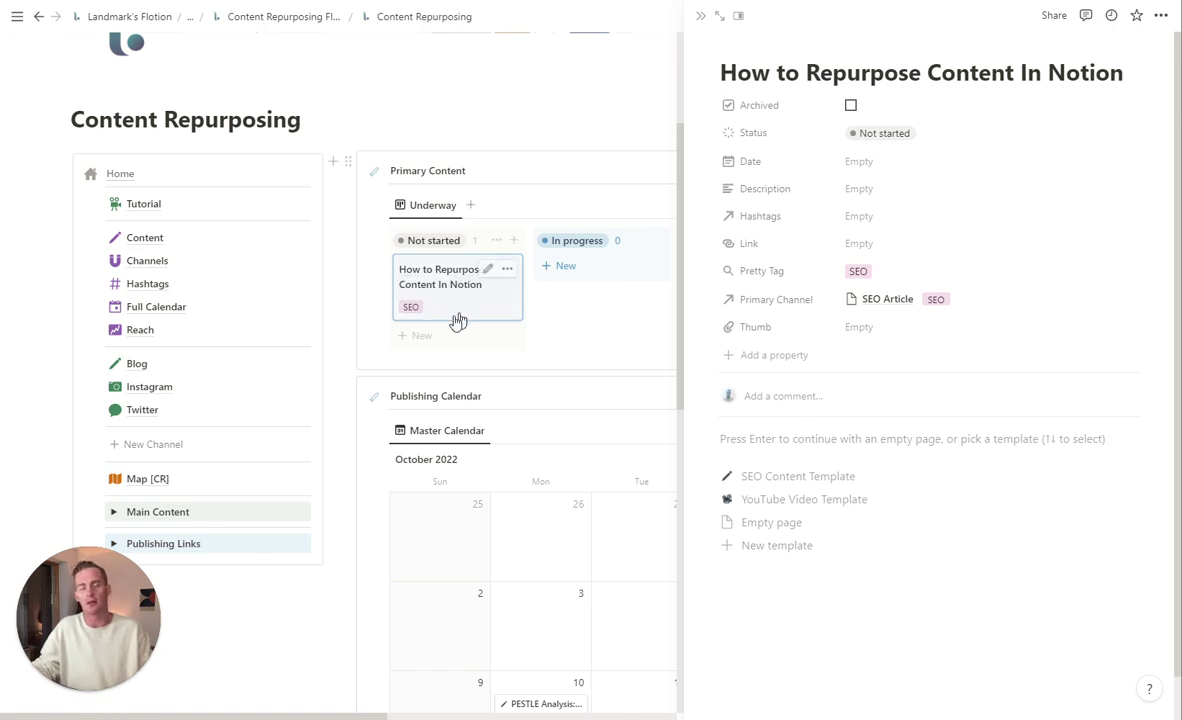
{"action": "left_click", "coordinate": [872, 189]}
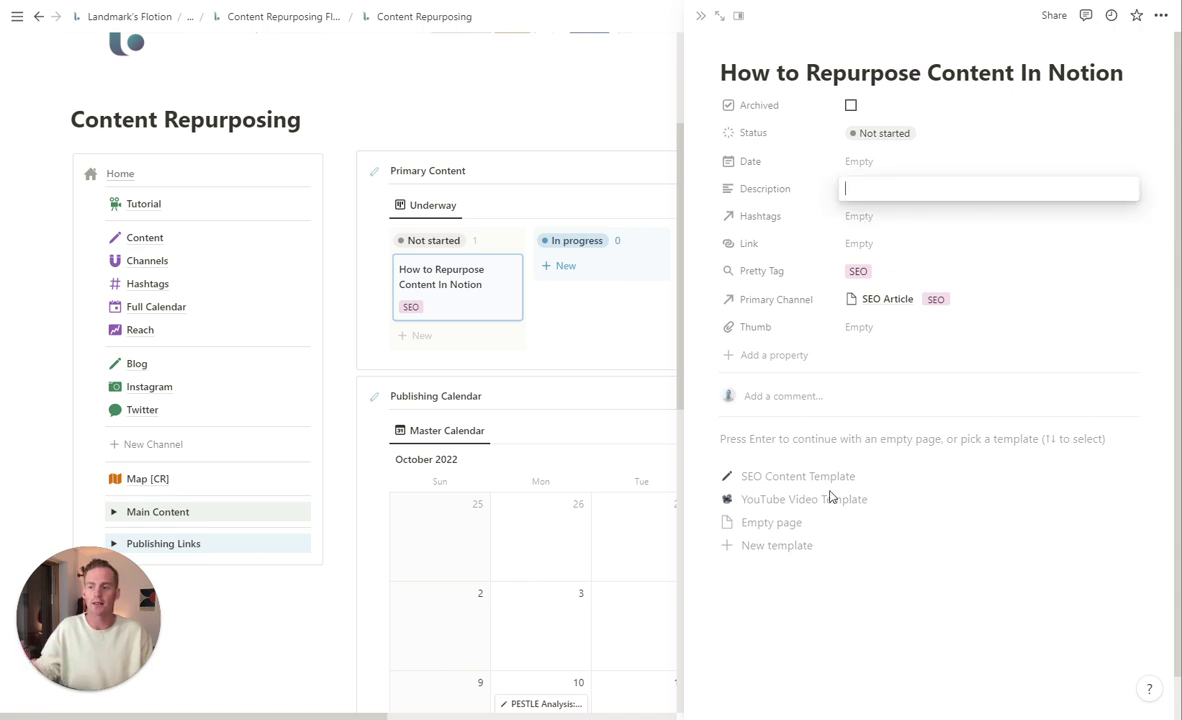
{"action": "key", "text": "Escape"}
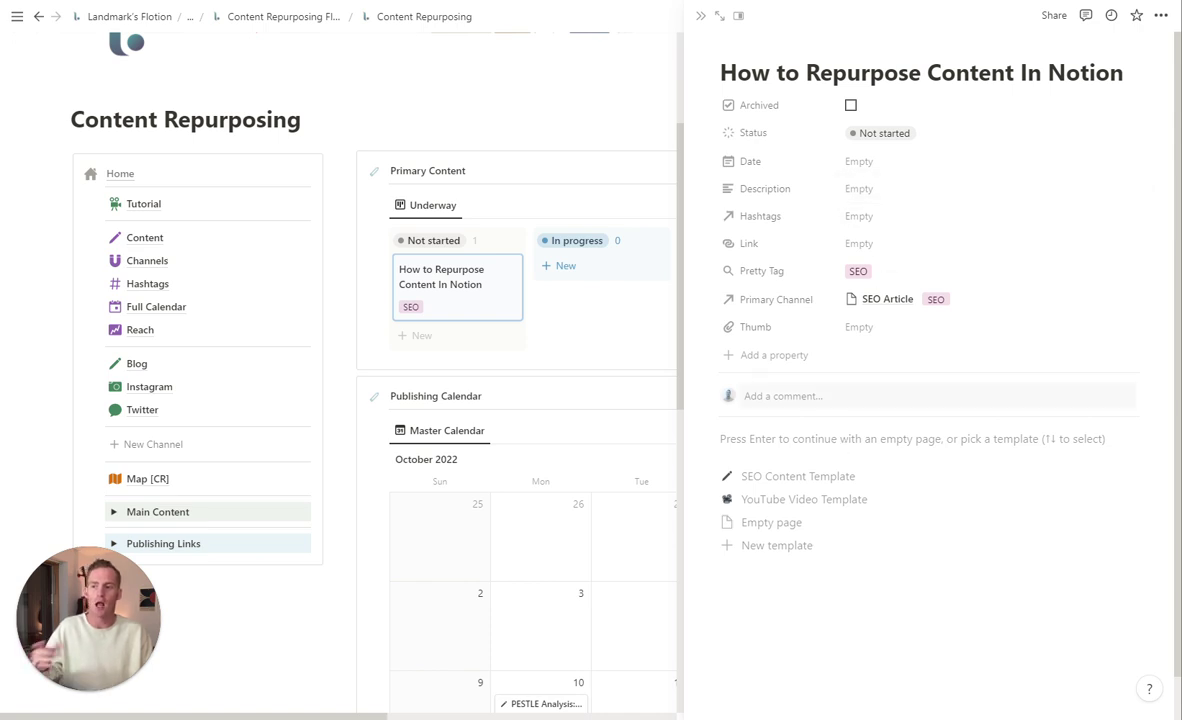
- Apply the SEO Content Template and review its Content Title, caption, link and Hashtag planning sections
{"action": "left_click", "coordinate": [818, 479]}
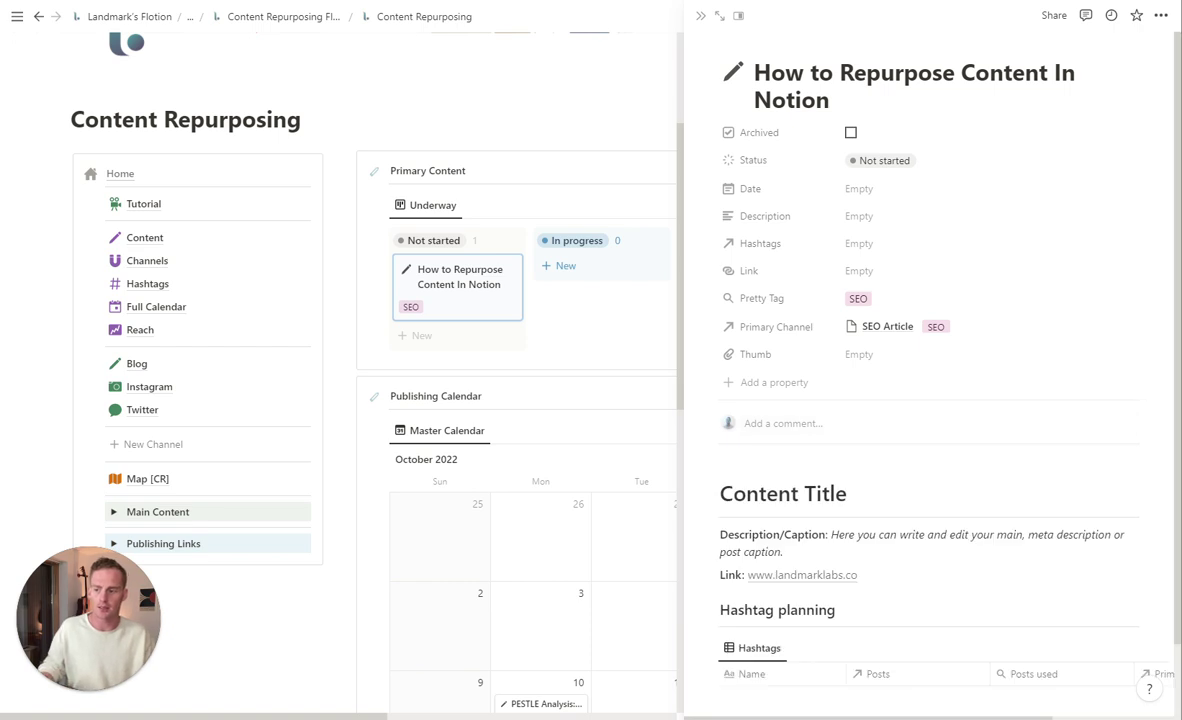
{"action": "scroll", "coordinate": [891, 432], "scroll_direction": "down", "scroll_amount": 2}
{"action": "scroll", "coordinate": [908, 392], "scroll_direction": "down", "scroll_amount": 2}
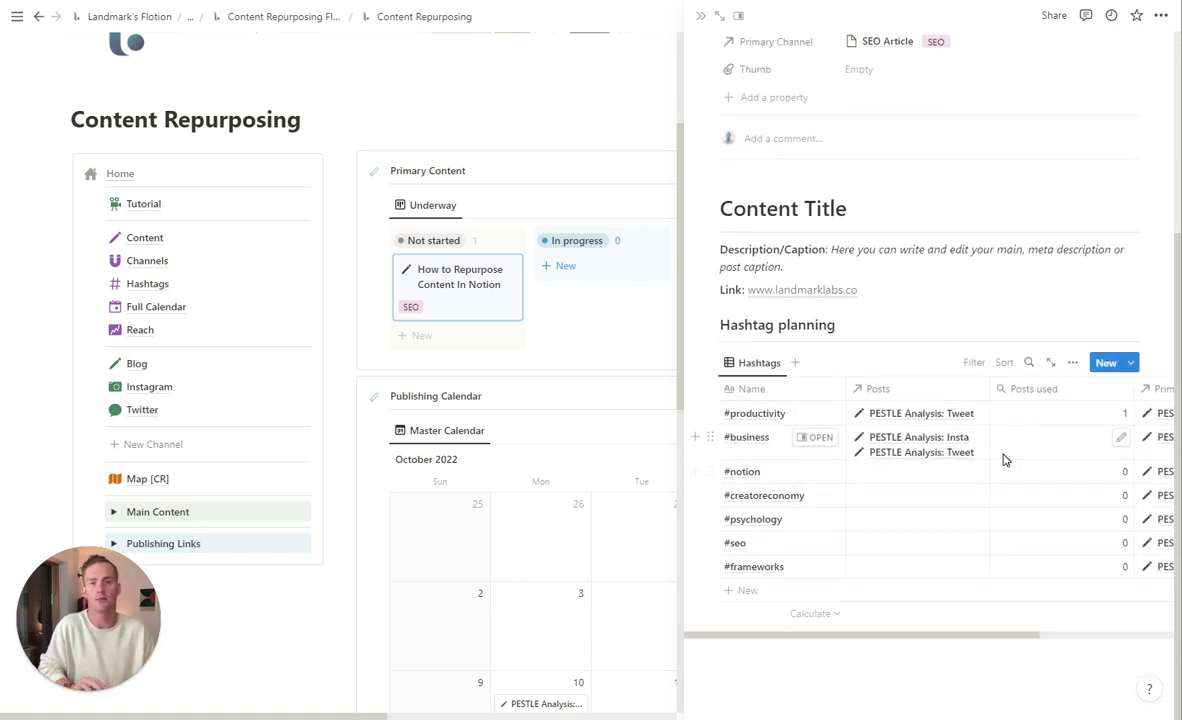
{"action": "scroll", "coordinate": [1016, 401], "scroll_direction": "up", "scroll_amount": 1}
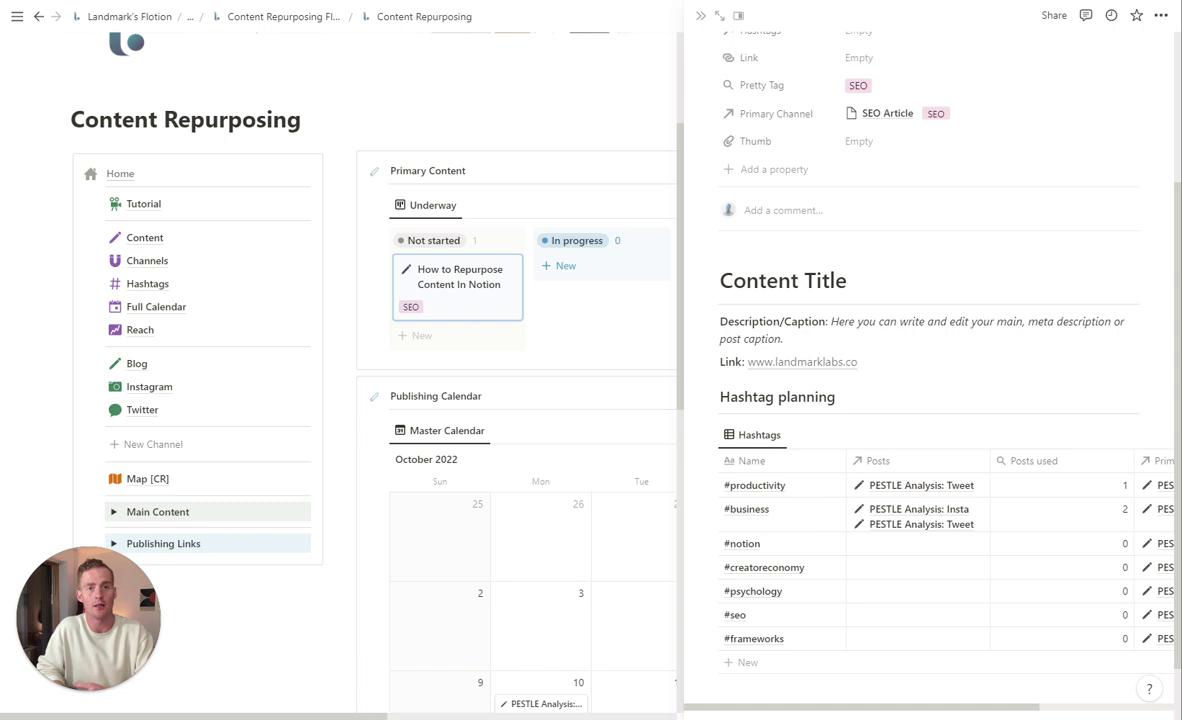
{"action": "scroll", "coordinate": [930, 400], "scroll_direction": "up", "scroll_amount": 2}
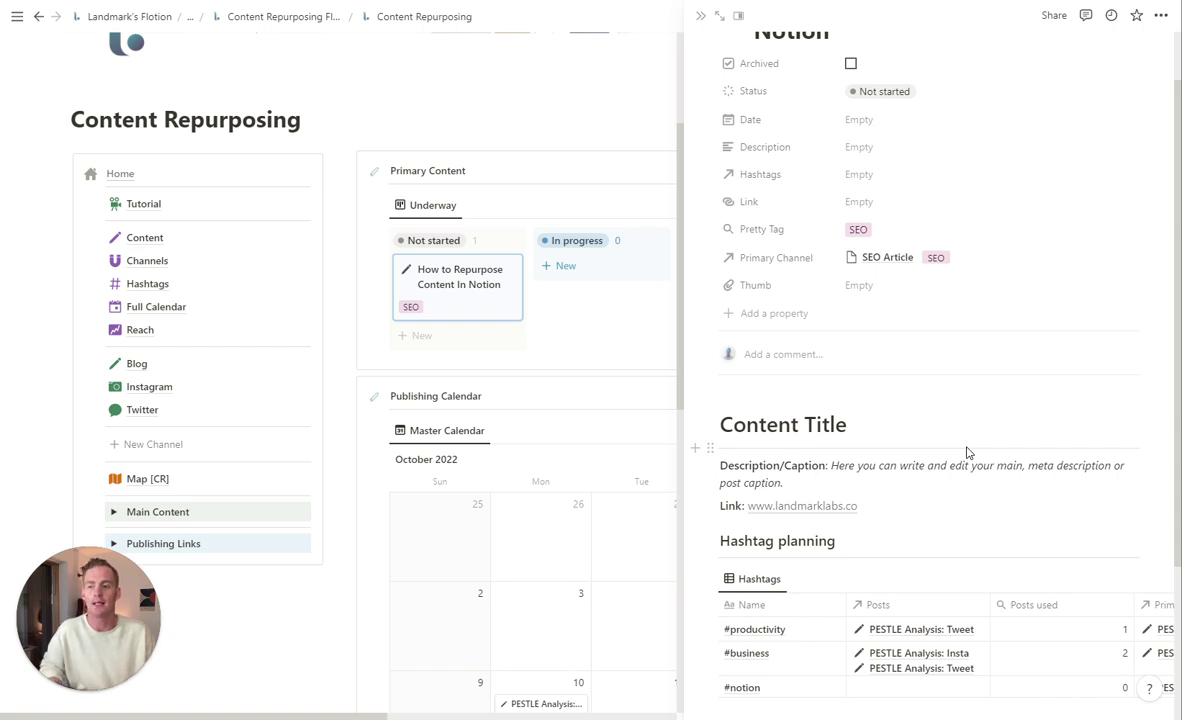
{"action": "scroll", "coordinate": [930, 380], "scroll_direction": "up", "scroll_amount": 1}
{"action": "scroll", "coordinate": [930, 380], "scroll_direction": "down", "scroll_amount": 2}
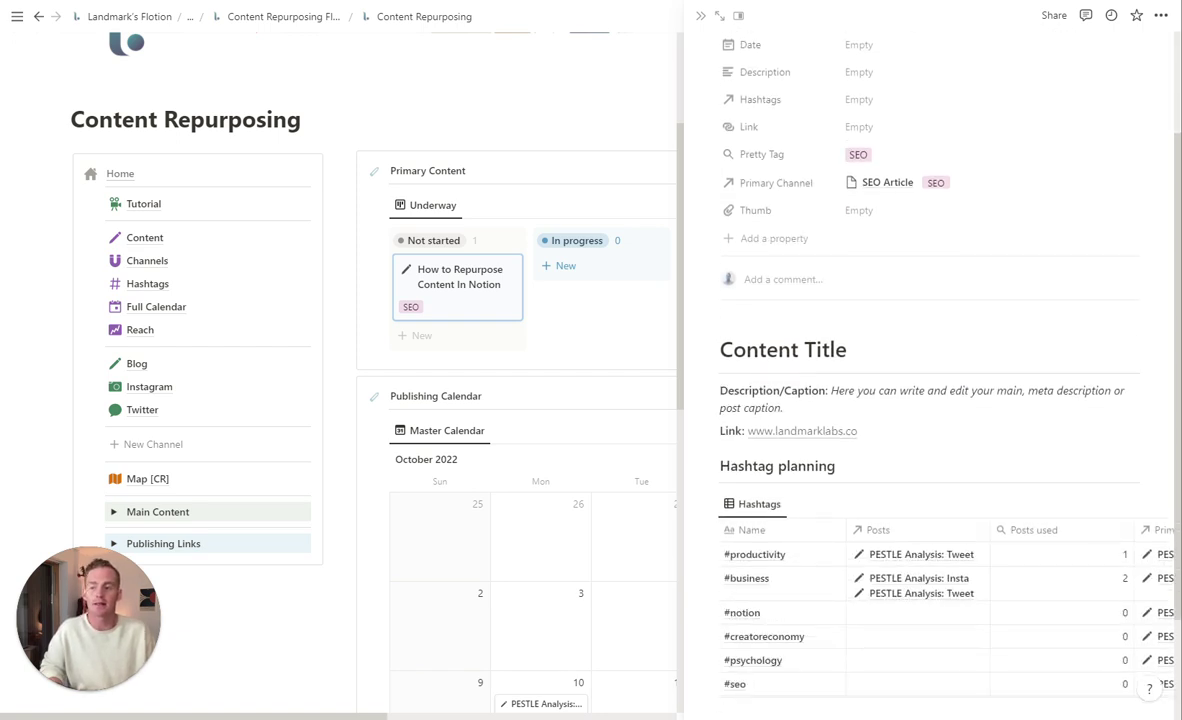
{"action": "scroll", "coordinate": [810, 205], "scroll_direction": "up", "scroll_amount": 2}
{"action": "scroll", "coordinate": [810, 205], "scroll_direction": "down", "scroll_amount": 1}
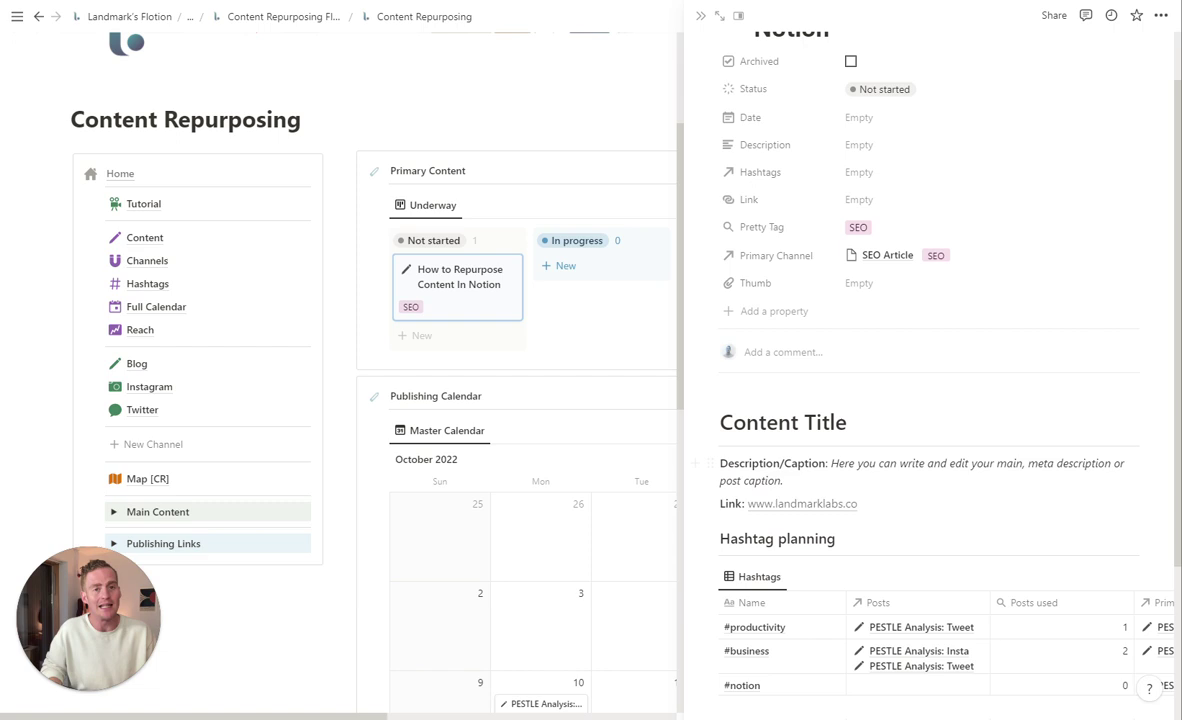
{"action": "scroll", "coordinate": [930, 380], "scroll_direction": "up", "scroll_amount": 1}
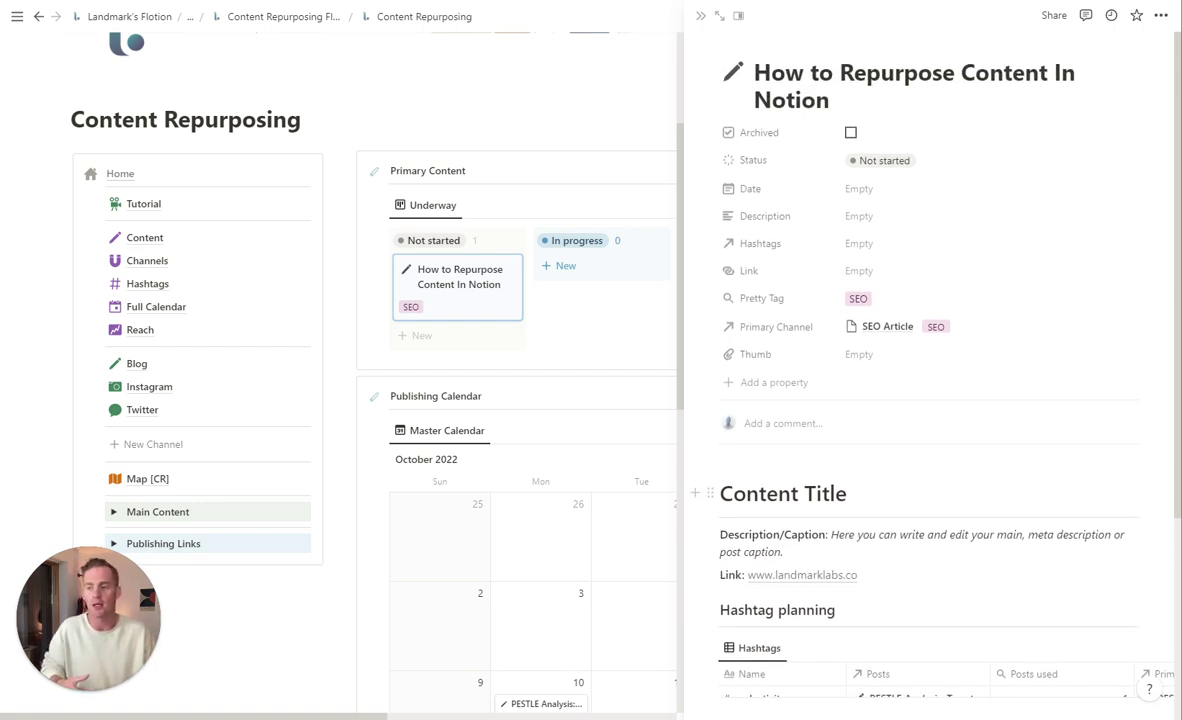
- Leave Description, Hashtags and Link blank and close the side peek back to the board
{"action": "left_click", "coordinate": [877, 217]}
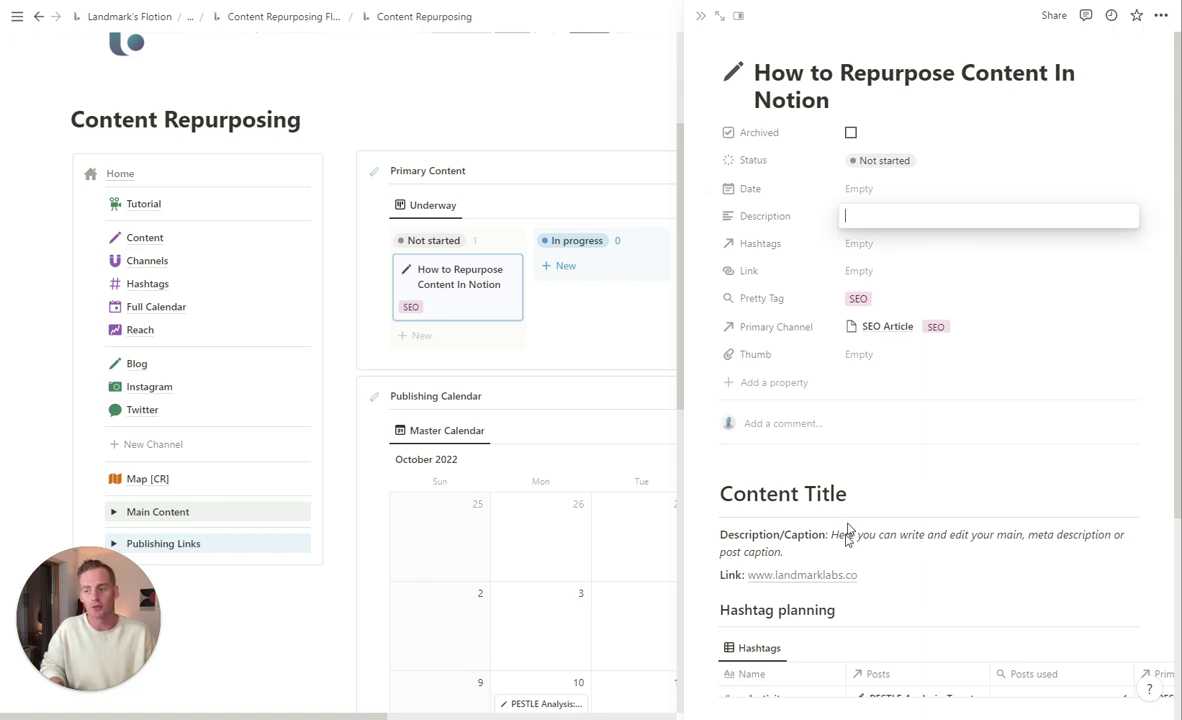
{"action": "left_click", "coordinate": [868, 246]}
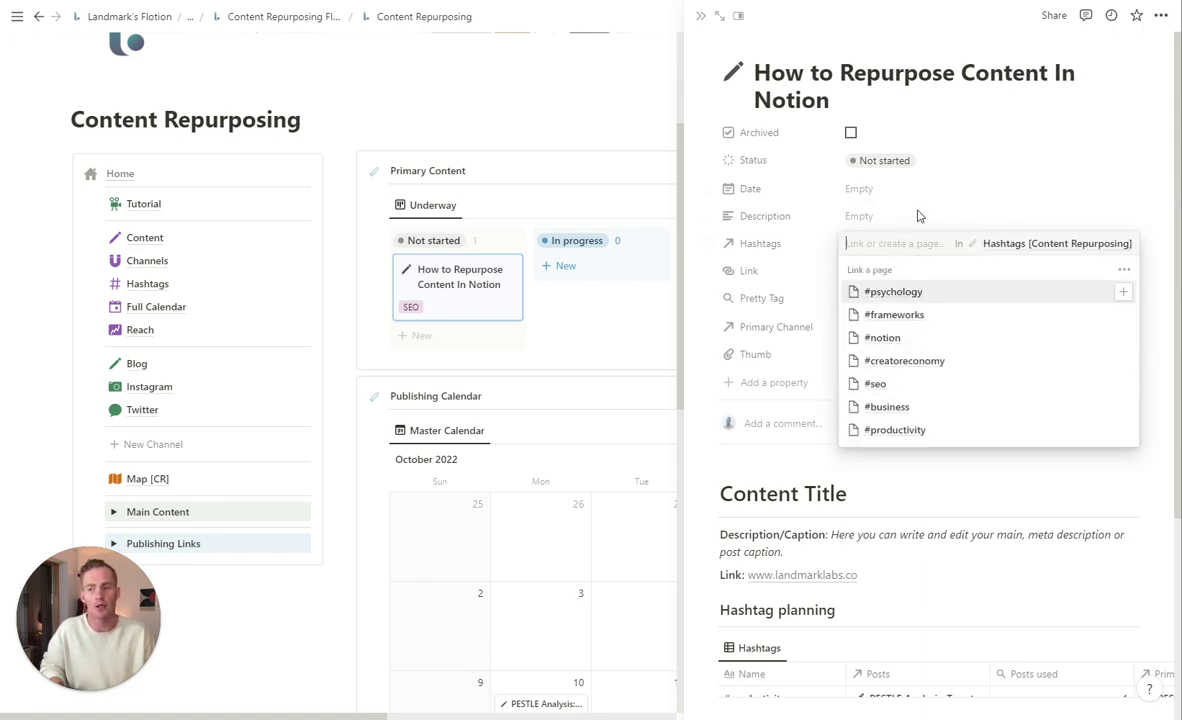
{"action": "key", "text": "Escape"}
{"action": "left_click", "coordinate": [897, 270]}
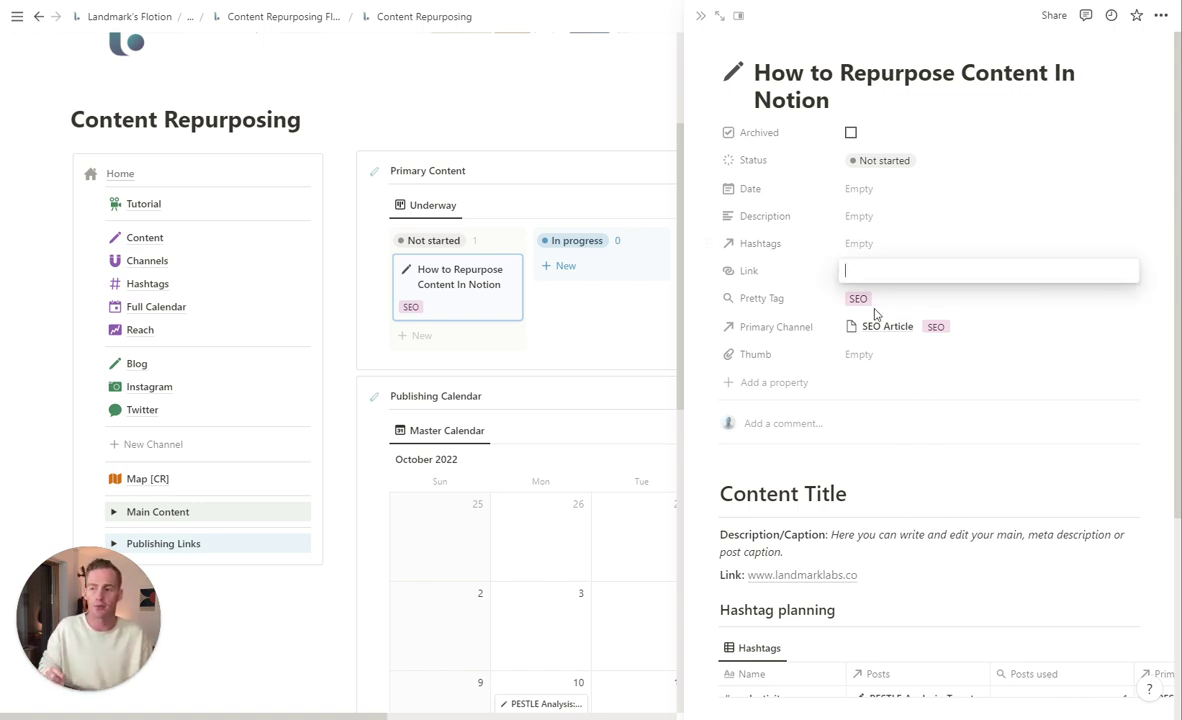
{"action": "left_click", "coordinate": [902, 508]}
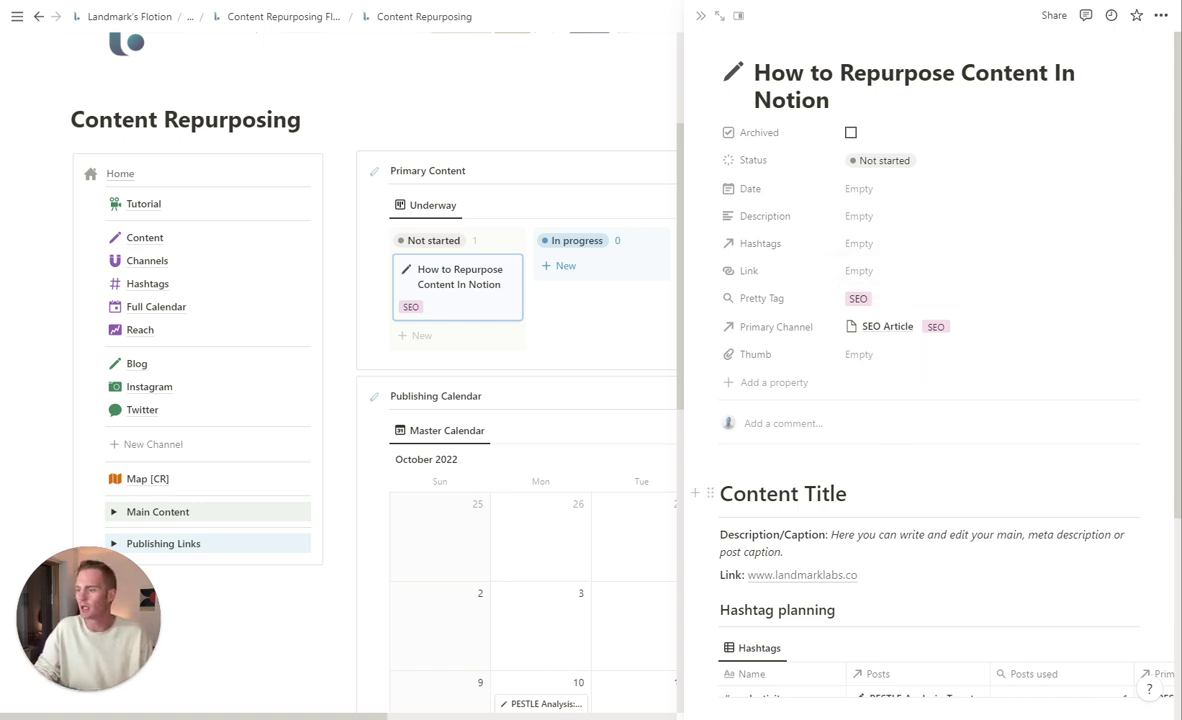
{"action": "key", "text": "Escape"}
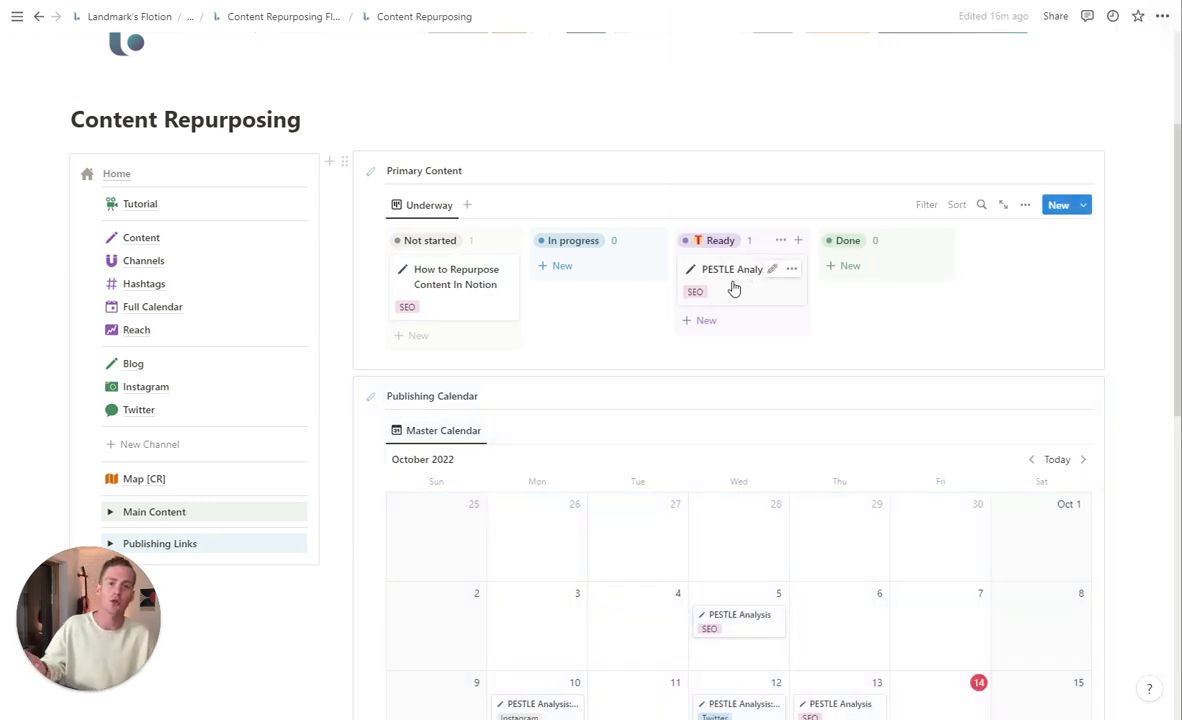
{"action": "left_click", "coordinate": [733, 288]}
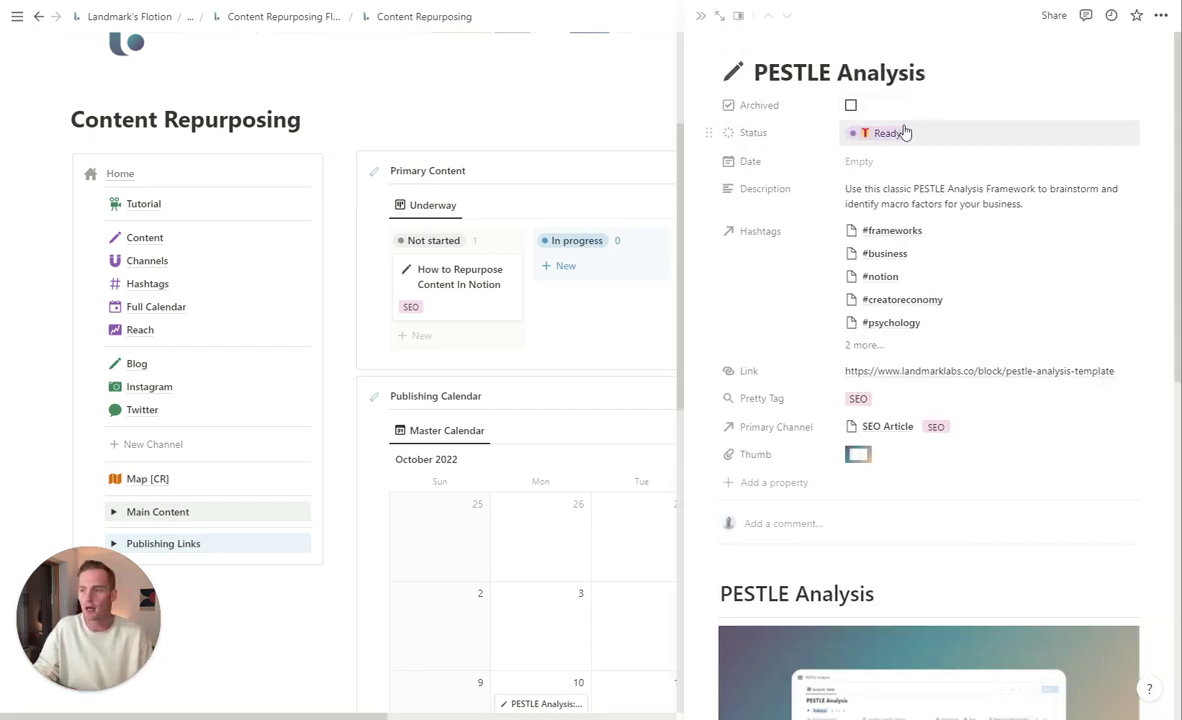
{"action": "scroll", "coordinate": [881, 169], "scroll_direction": "down", "scroll_amount": 3}
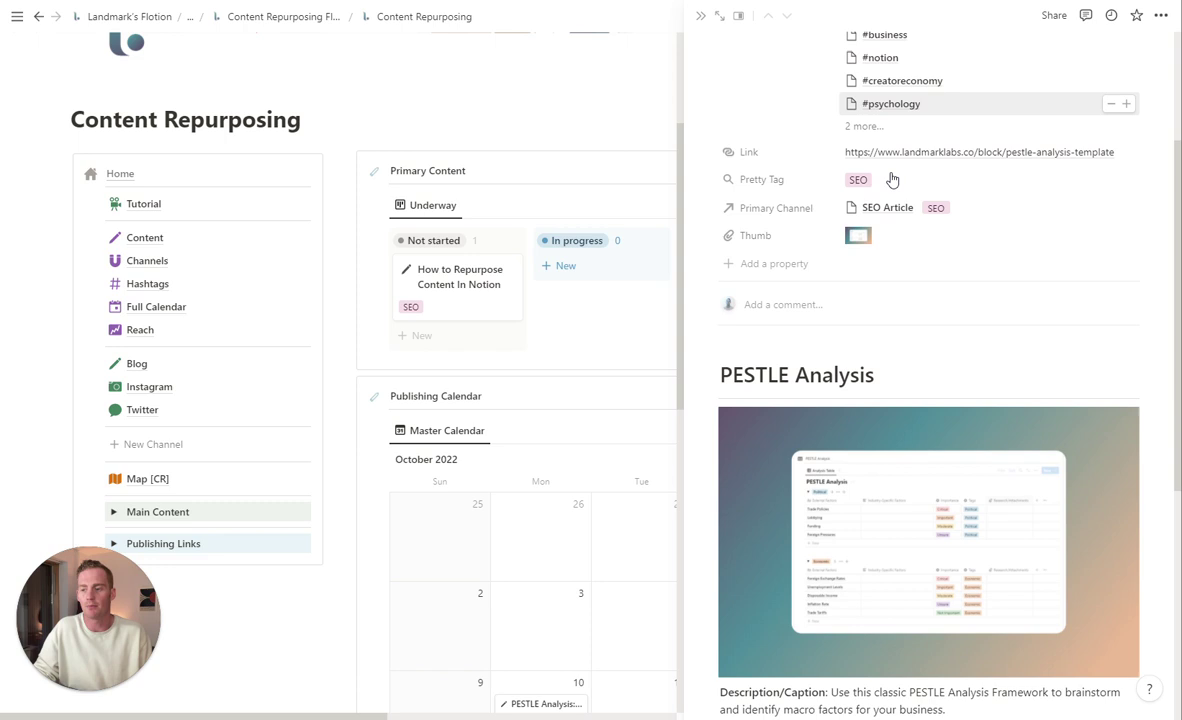
{"action": "scroll", "coordinate": [930, 360], "scroll_direction": "down", "scroll_amount": 4}
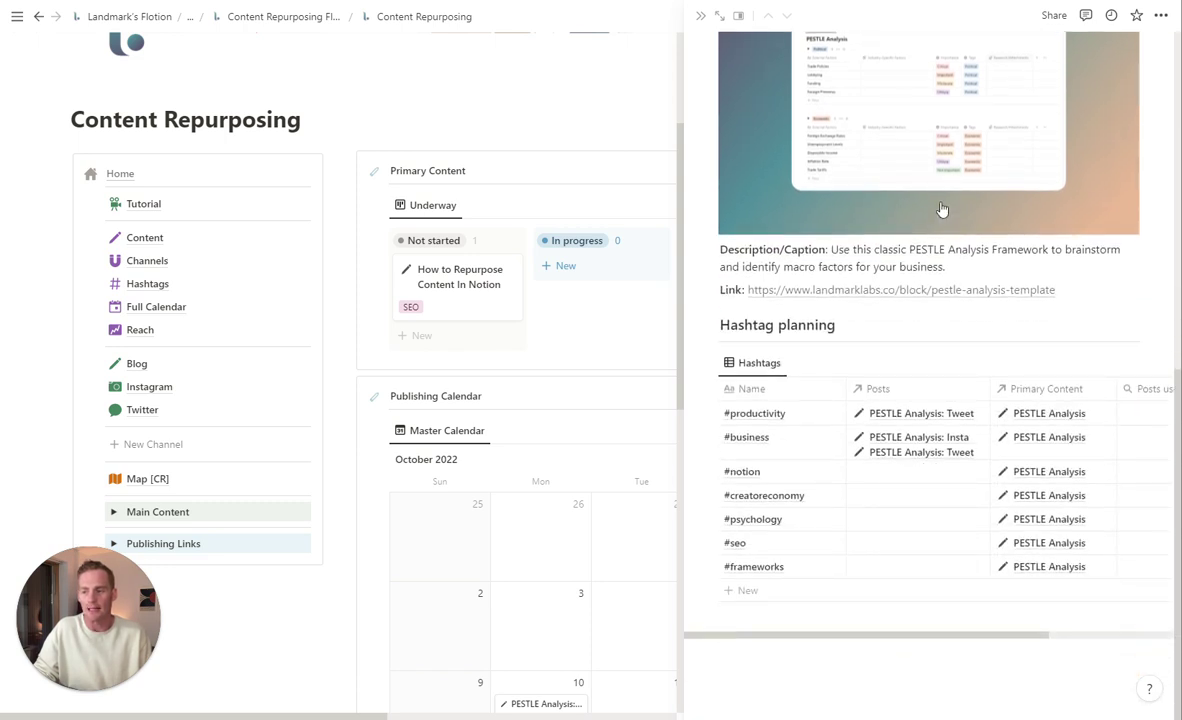
{"action": "scroll", "coordinate": [826, 238], "scroll_direction": "up", "scroll_amount": 5}
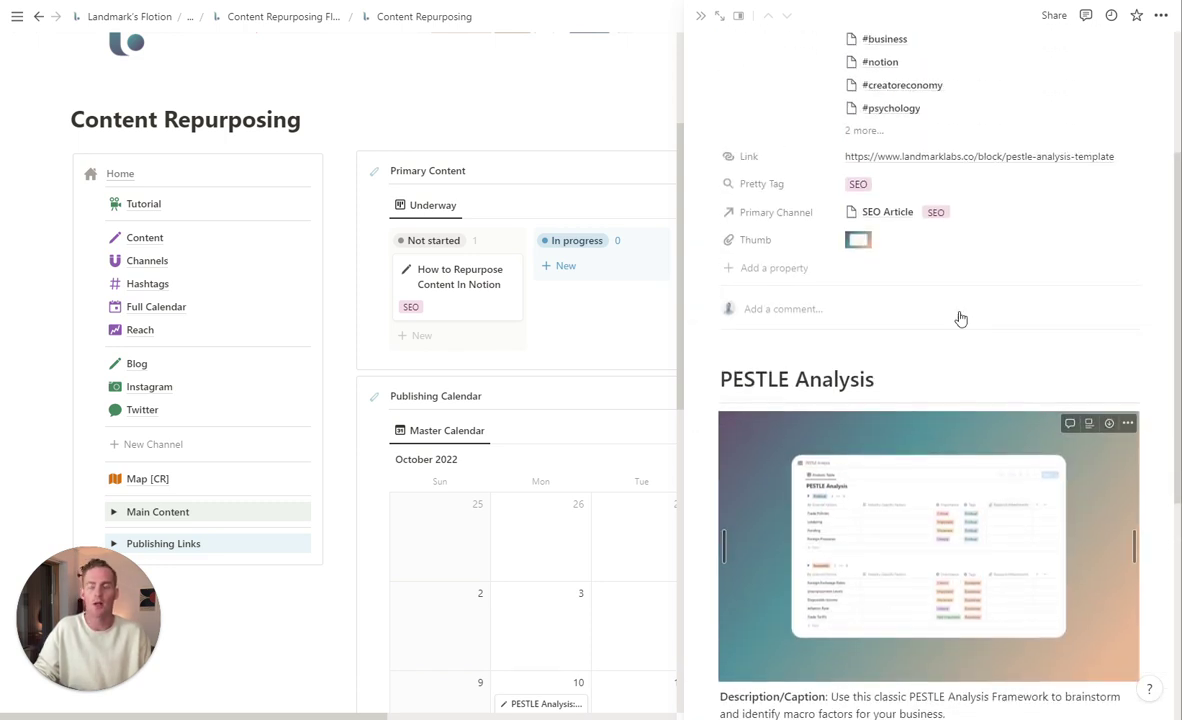
{"action": "scroll", "coordinate": [960, 319], "scroll_direction": "down", "scroll_amount": 5}
{"action": "scroll", "coordinate": [1047, 522], "scroll_direction": "up", "scroll_amount": 5}
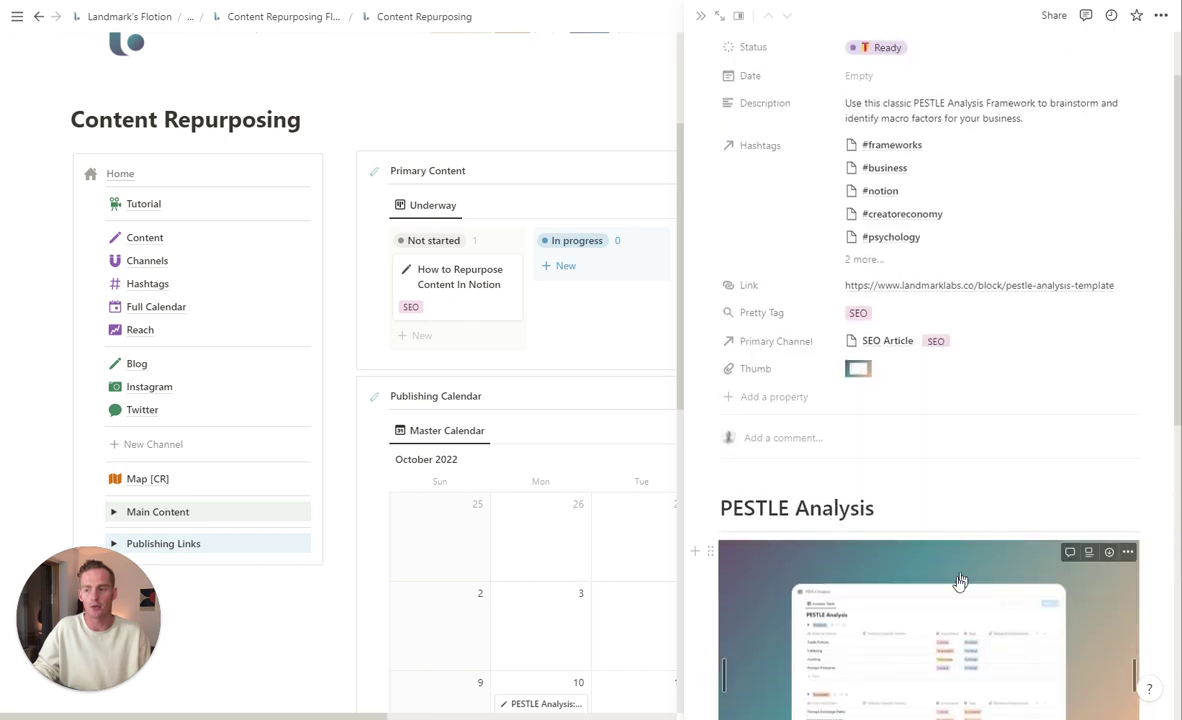
{"action": "scroll", "coordinate": [876, 358], "scroll_direction": "up", "scroll_amount": 2}
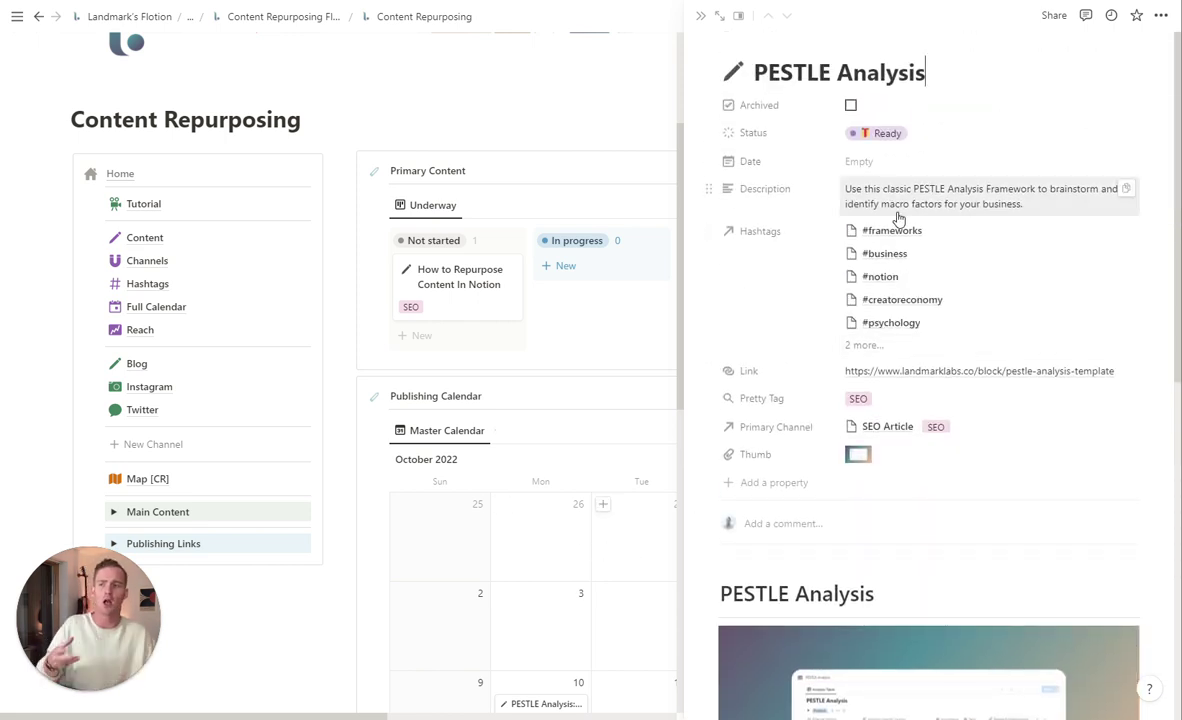
{"action": "left_click", "coordinate": [615, 406]}
{"action": "scroll", "coordinate": [751, 261], "scroll_direction": "down", "scroll_amount": 1}
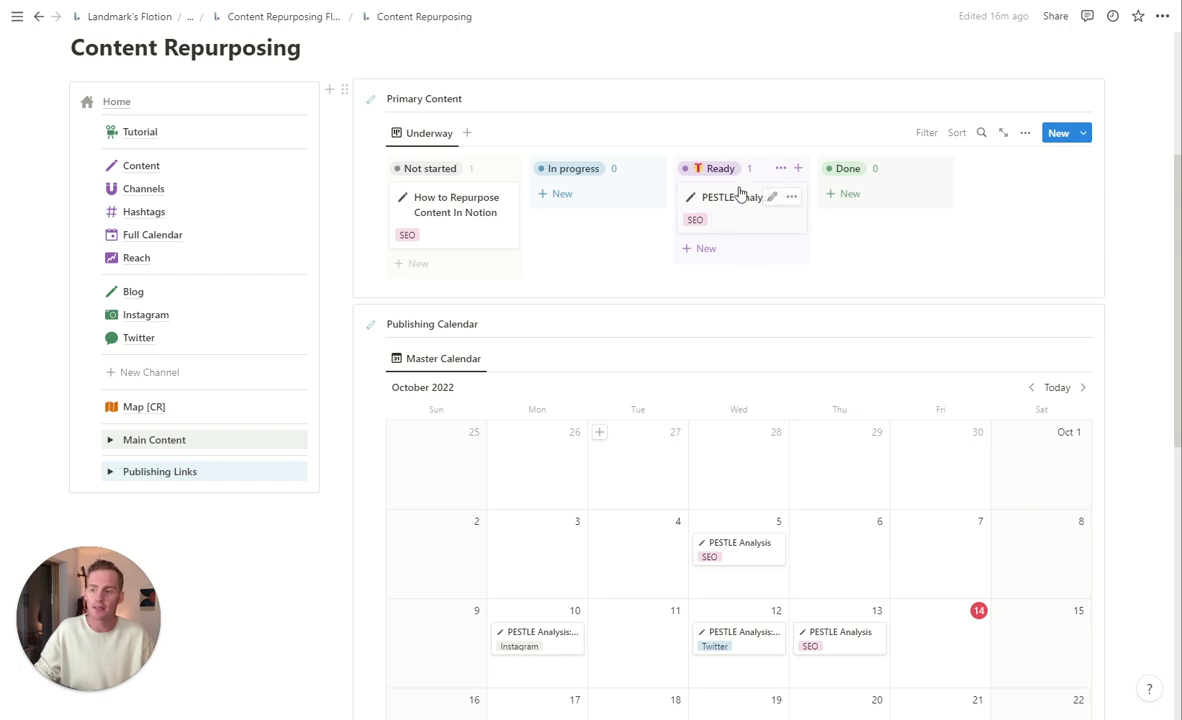
{"action": "scroll", "coordinate": [750, 235], "scroll_direction": "up", "scroll_amount": 1}
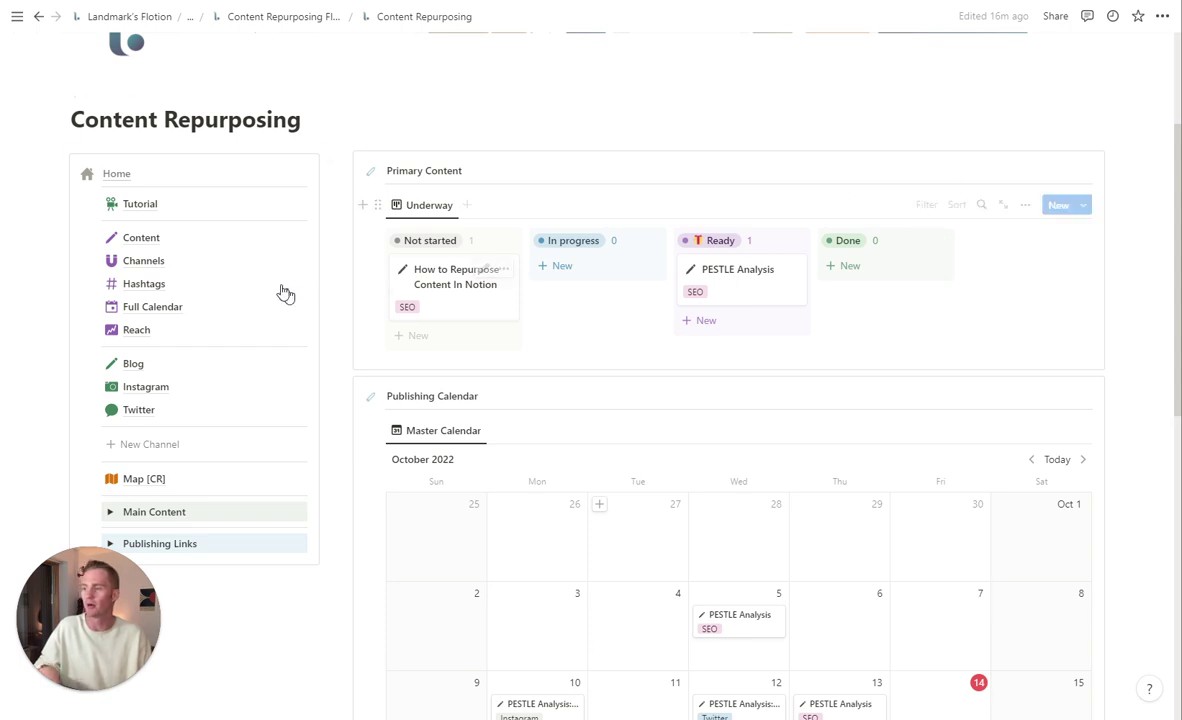
- Tick LinkedIn Post in the Channels page's Distribution Channels table
{"action": "left_click", "coordinate": [150, 261]}
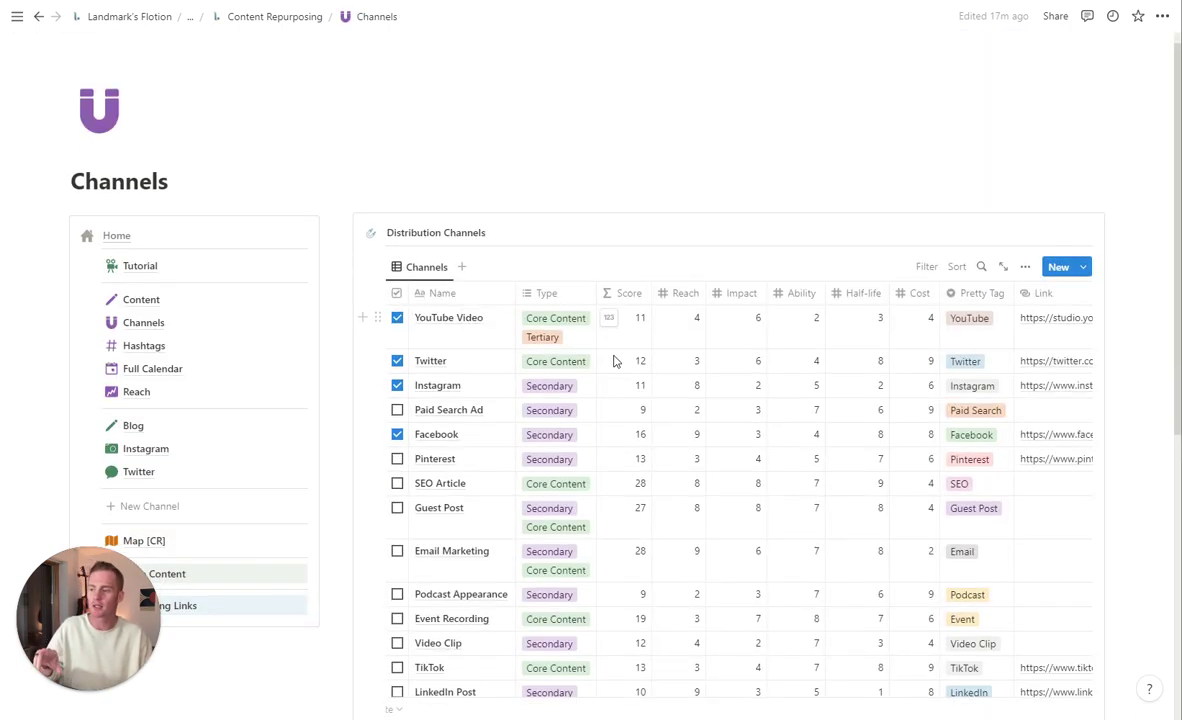
{"action": "scroll", "coordinate": [600, 355], "scroll_direction": "down", "scroll_amount": 2}
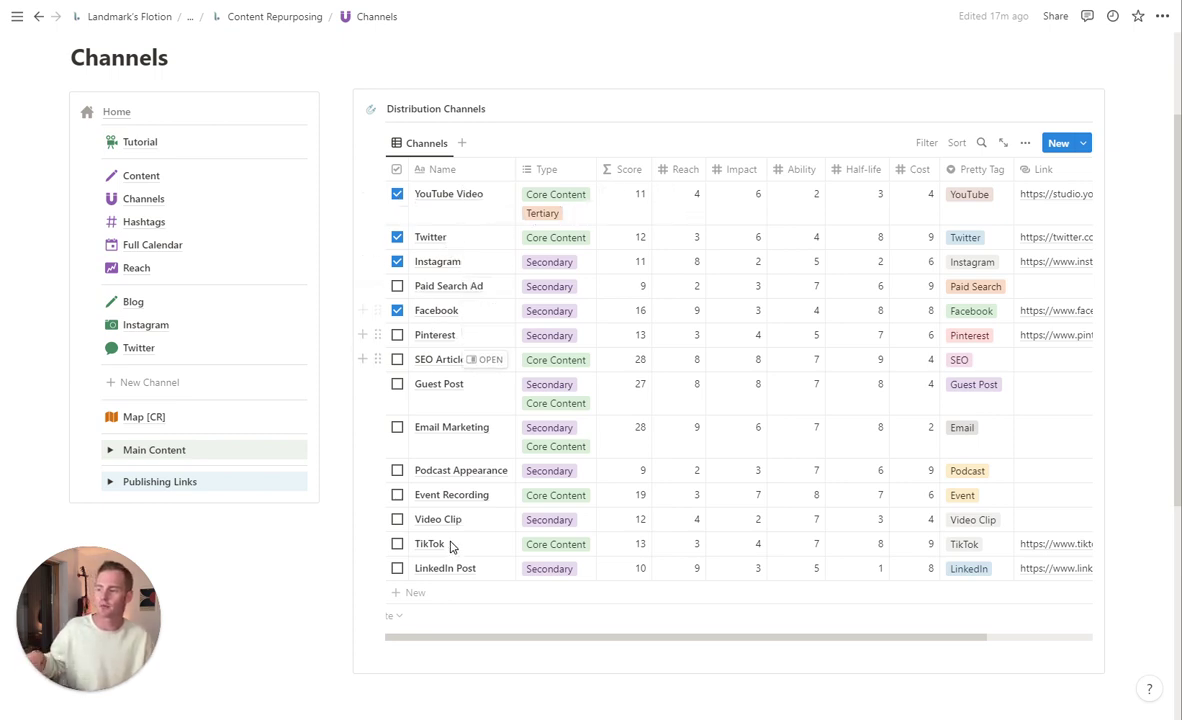
{"action": "left_click", "coordinate": [432, 570]}
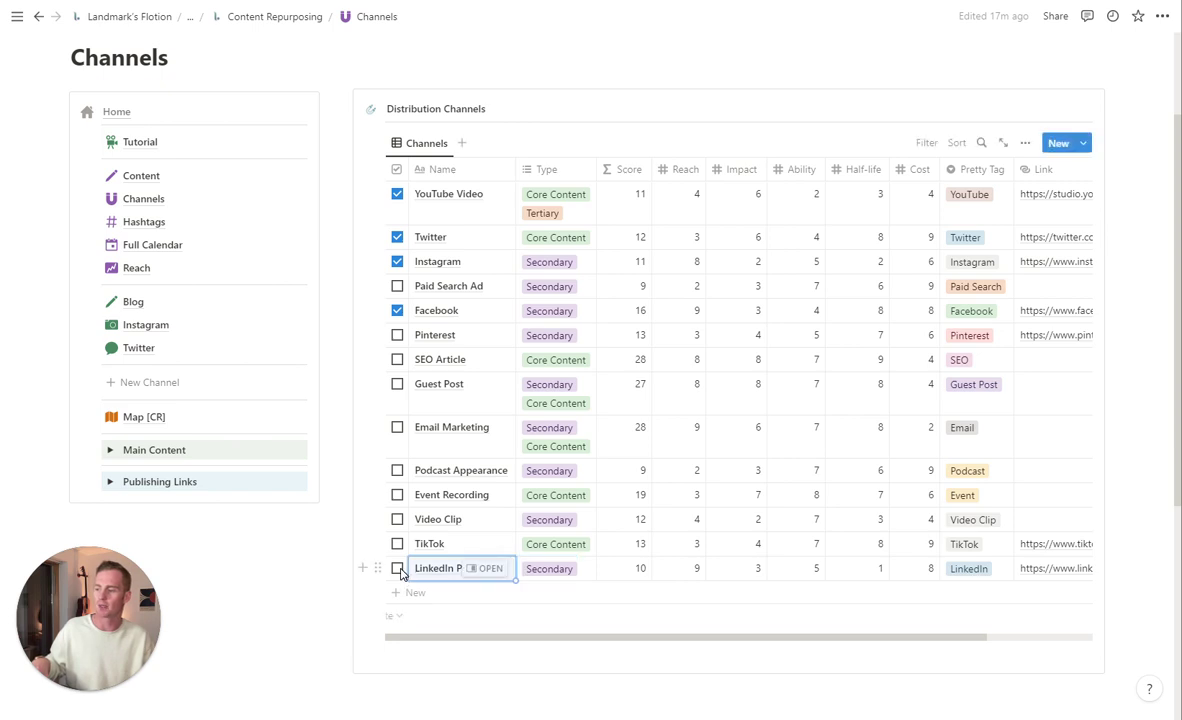
{"action": "left_click", "coordinate": [397, 568]}
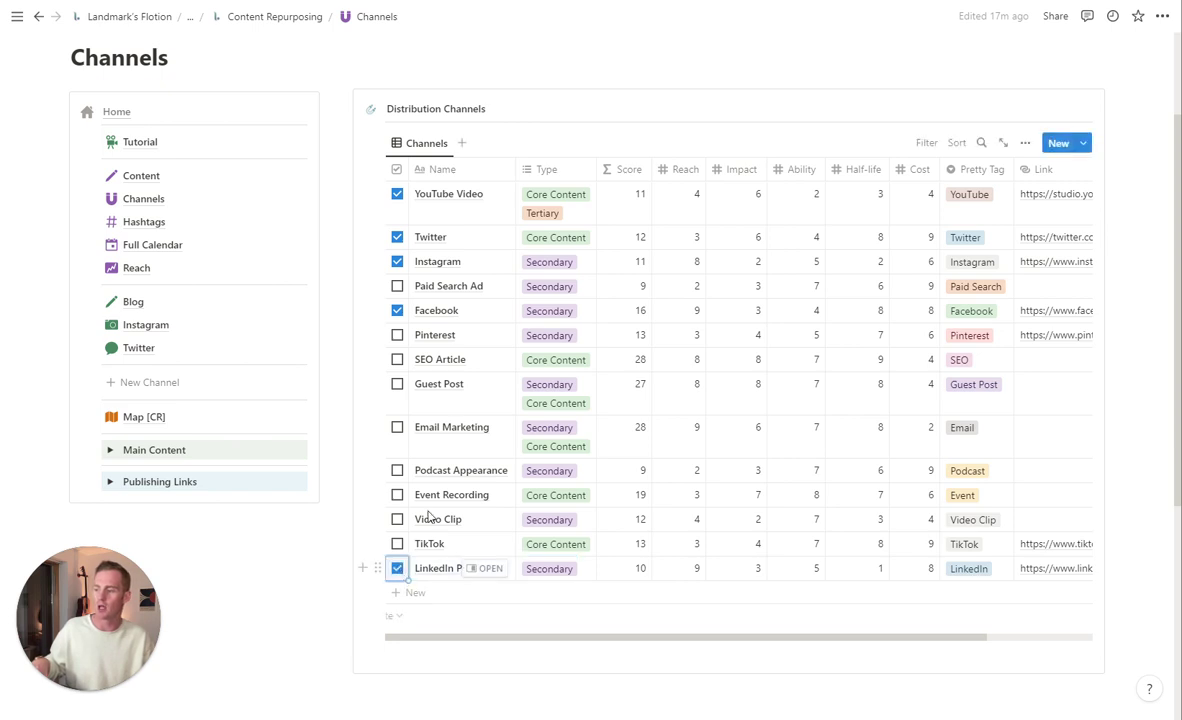
- Open the Blog channel page and expand its Main Content toggle
{"action": "left_click", "coordinate": [136, 304]}
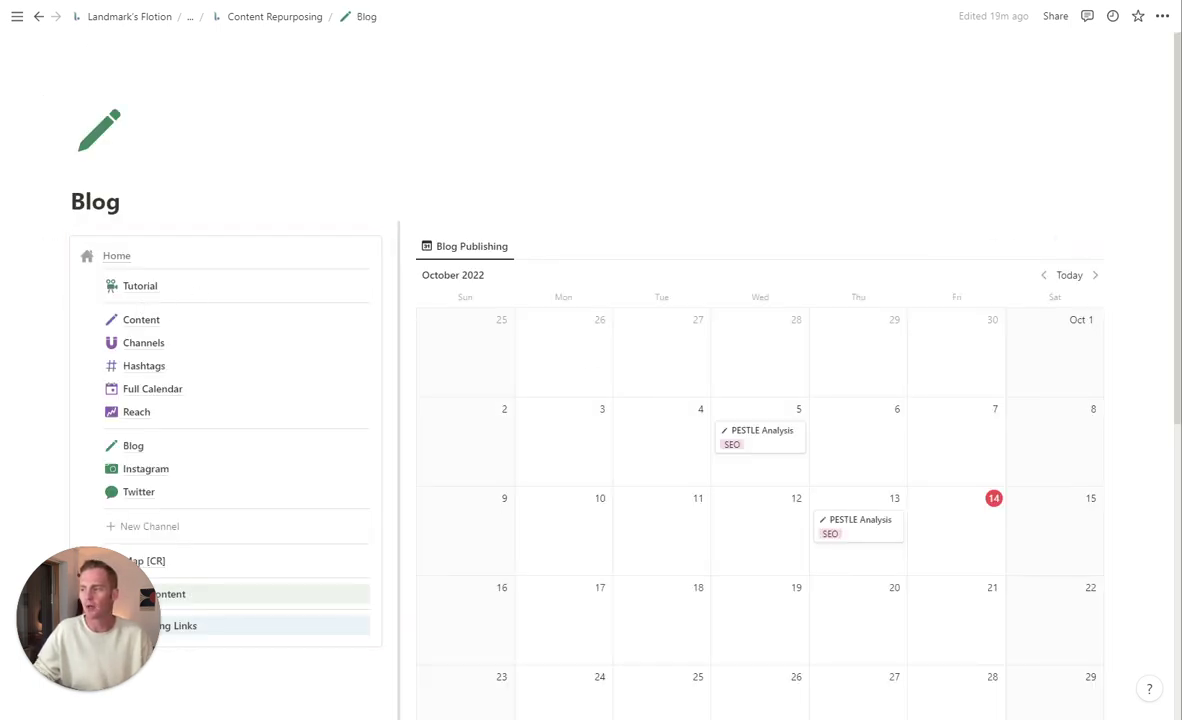
{"action": "left_click_drag", "start_coordinate": [358, 322], "coordinate": [312, 322]}
{"action": "scroll", "coordinate": [520, 179], "scroll_direction": "down", "scroll_amount": 2}
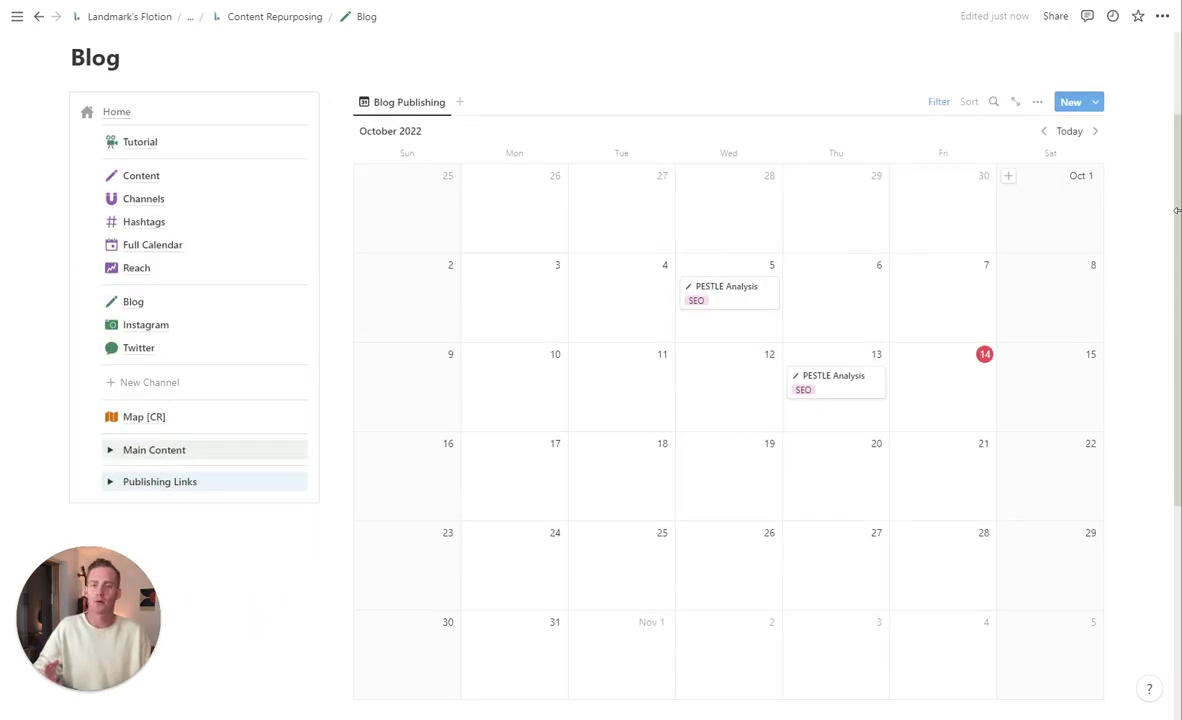
{"action": "left_click", "coordinate": [110, 452]}
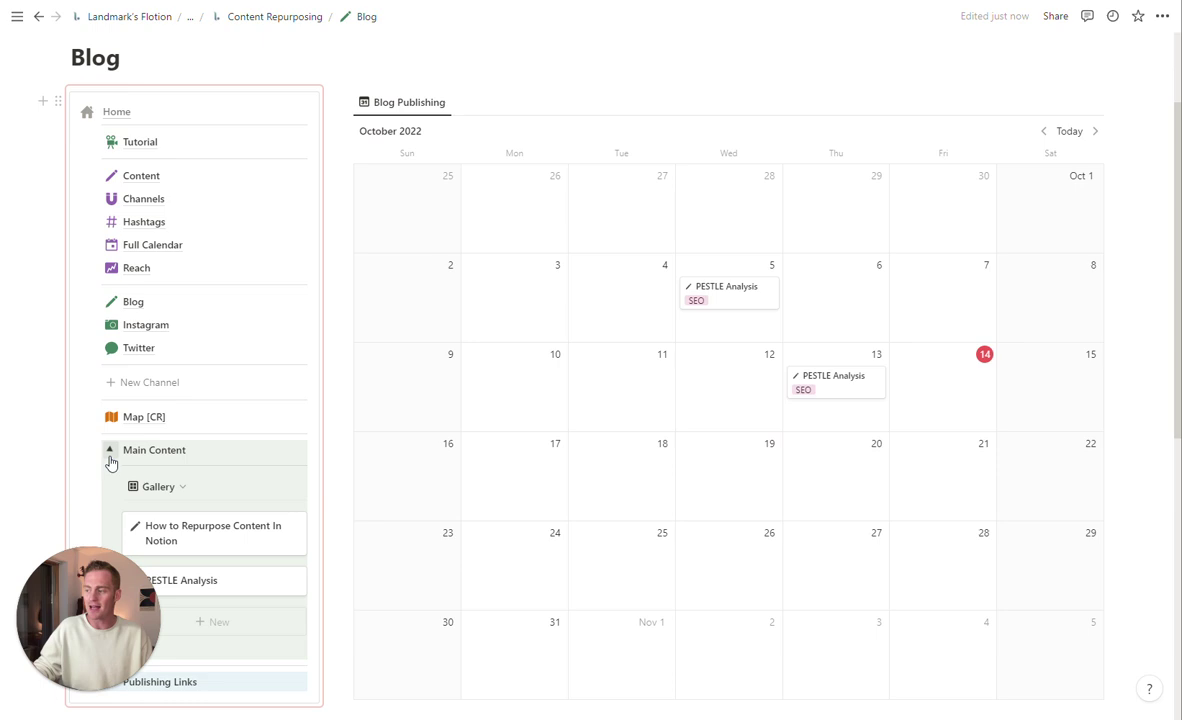
- Alt-drag a copy of How to Repurpose Content In Notion onto Tuesday, October 11
{"action": "scroll", "coordinate": [200, 396], "scroll_direction": "down", "scroll_amount": 3}
{"action": "scroll", "coordinate": [215, 420], "scroll_direction": "up", "scroll_amount": 2}
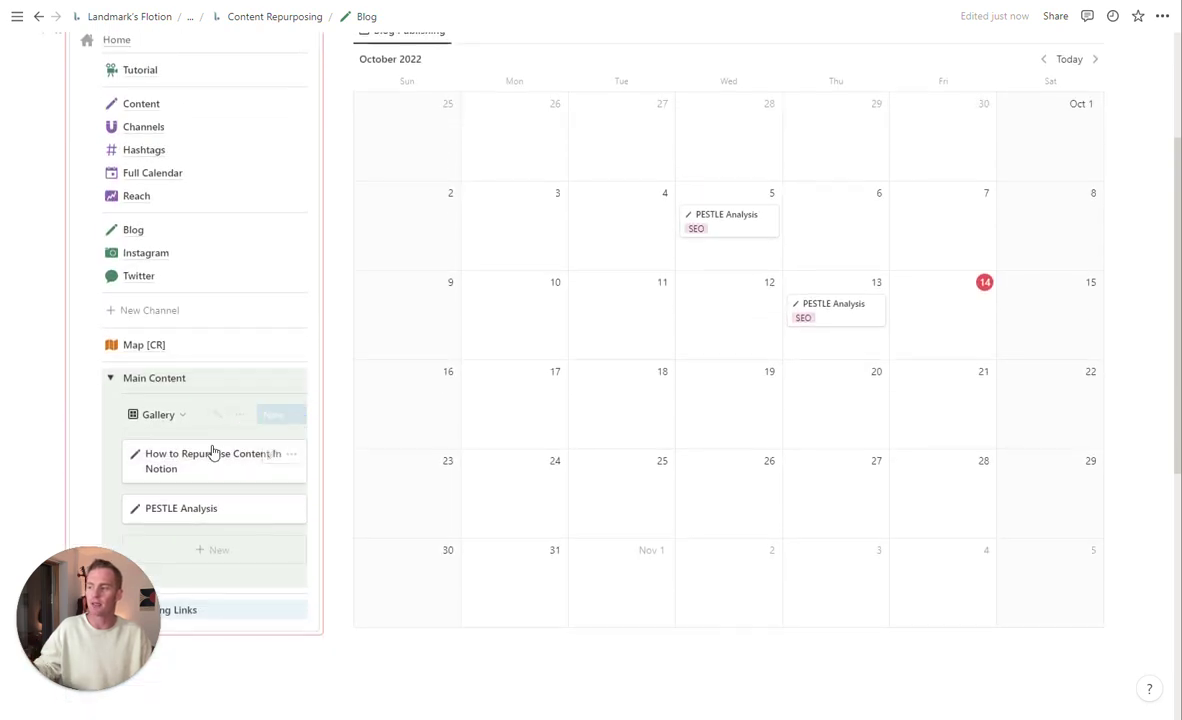
{"action": "scroll", "coordinate": [208, 477], "scroll_direction": "up", "scroll_amount": 1}
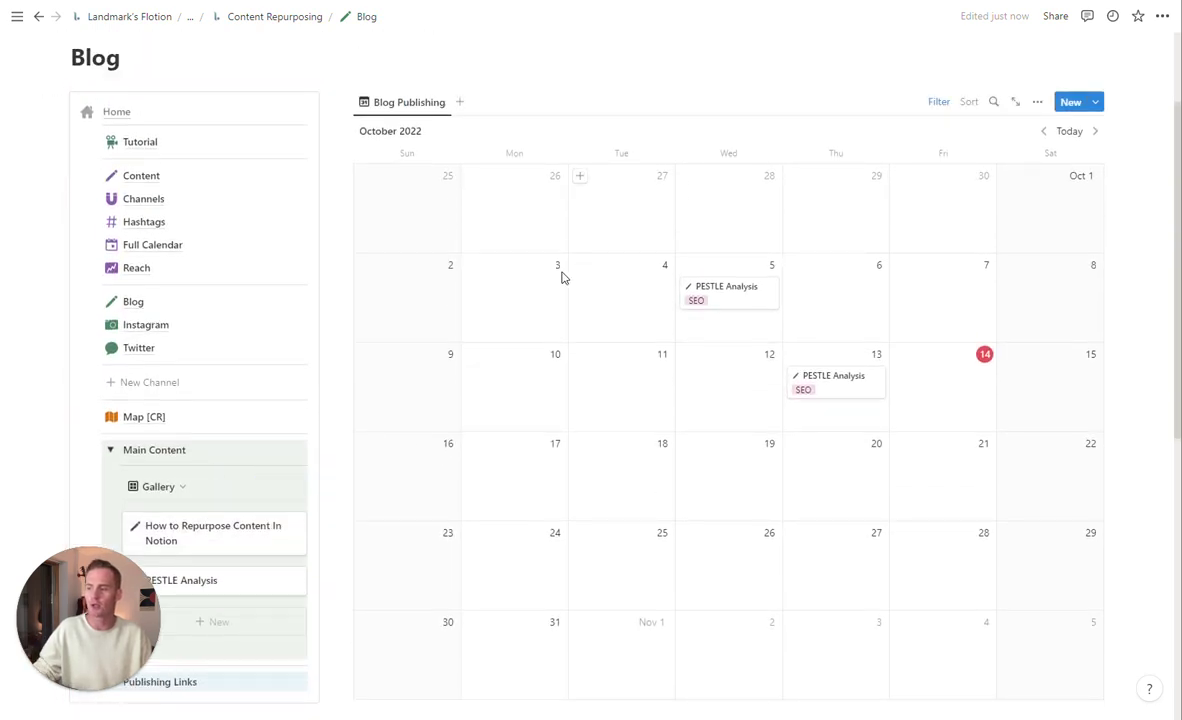
{"action": "scroll", "coordinate": [343, 375], "scroll_direction": "down", "scroll_amount": 2}
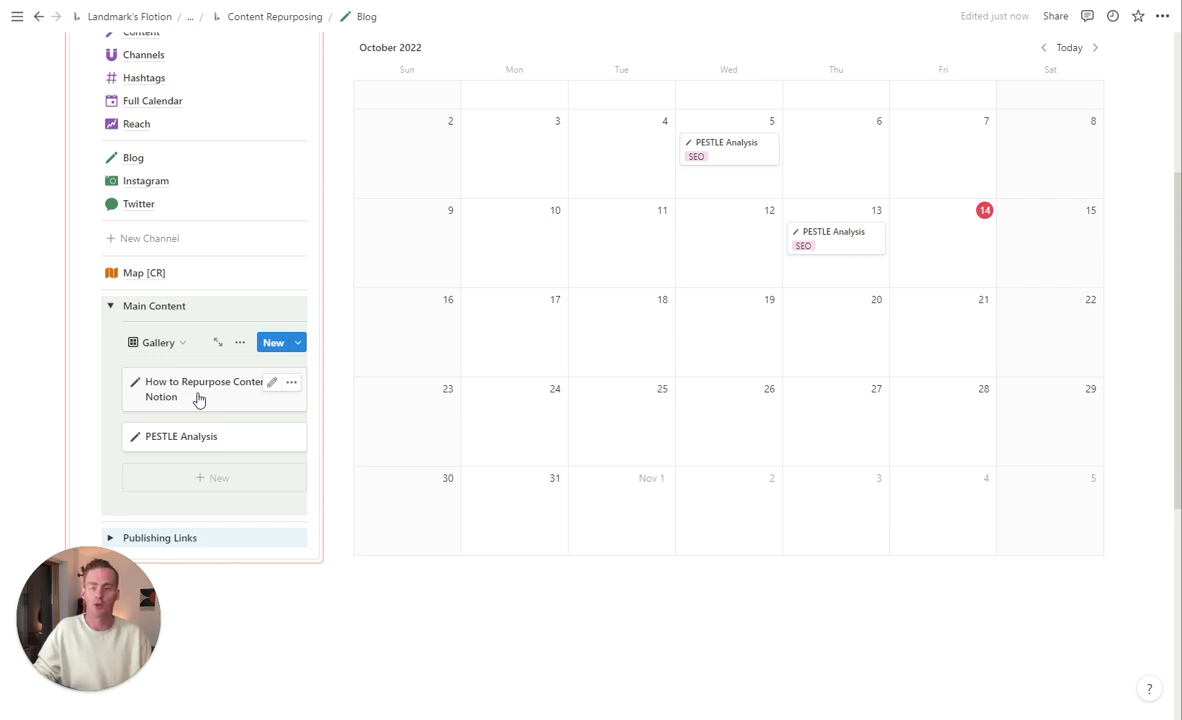
{"action": "left_click_drag", "start_coordinate": [198, 399], "coordinate": [596, 243]}
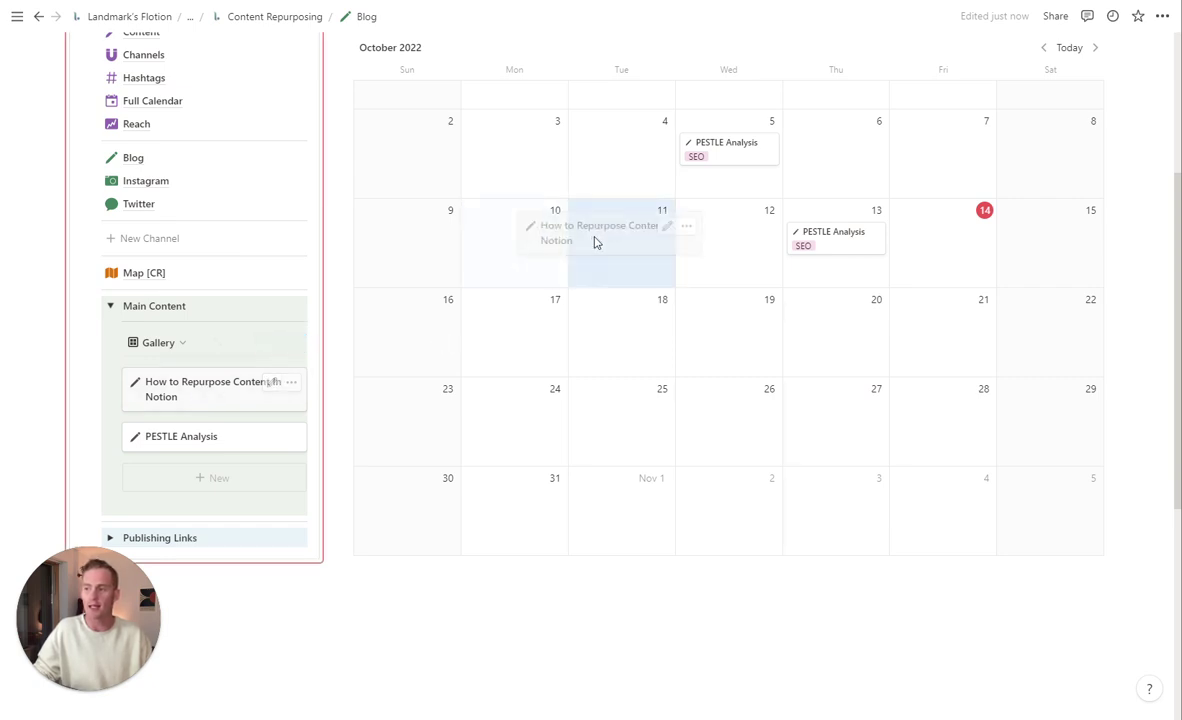
{"action": "key", "text": "alt"}
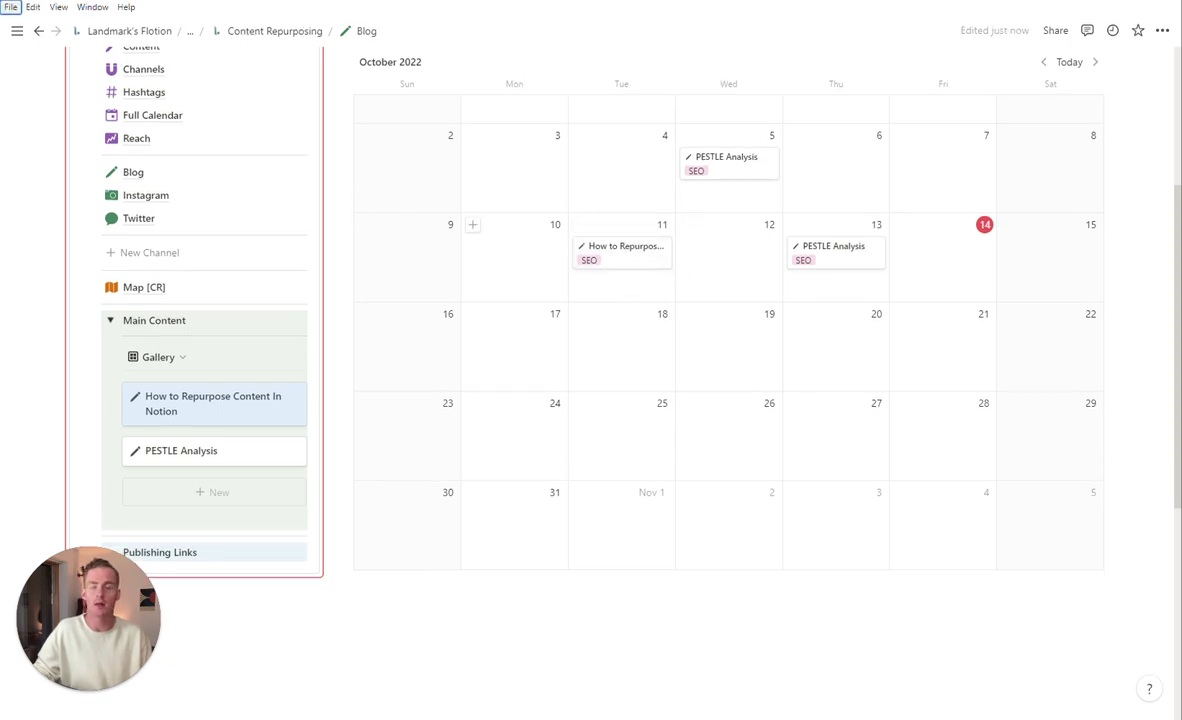
{"action": "left_click", "coordinate": [185, 196]}
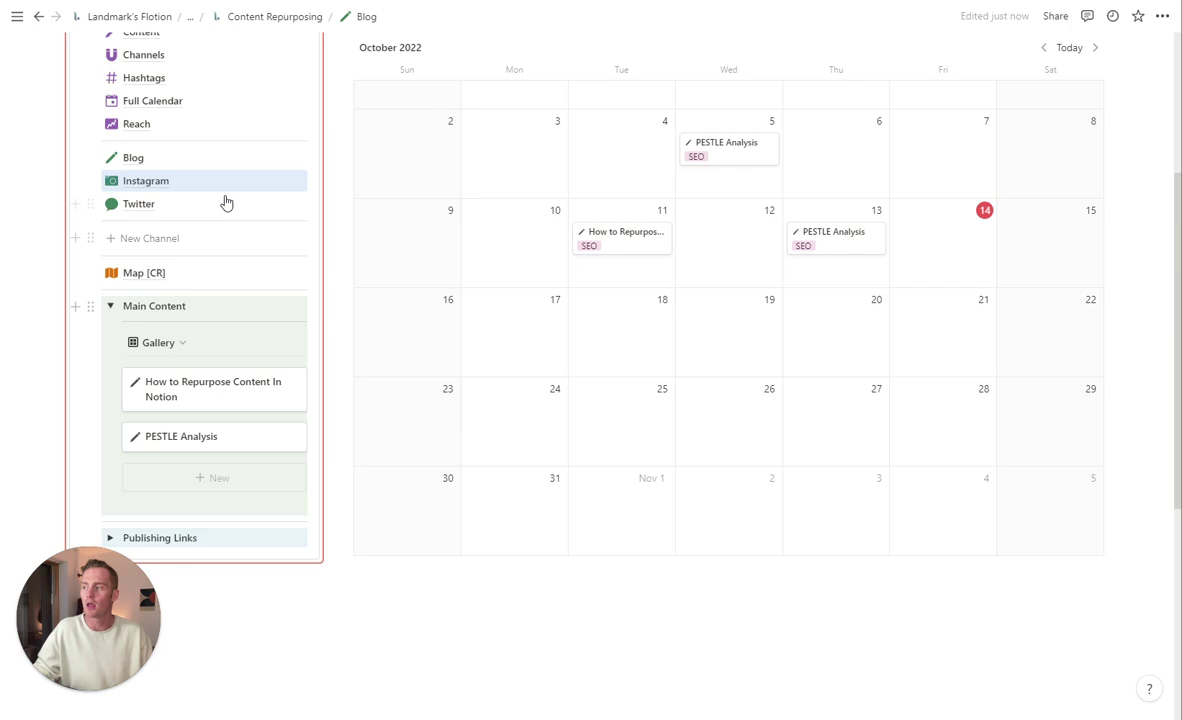
- On the Instagram page, Alt-drag the How to Repurpose card onto Thursday, October 13
{"action": "left_click", "coordinate": [182, 184]}
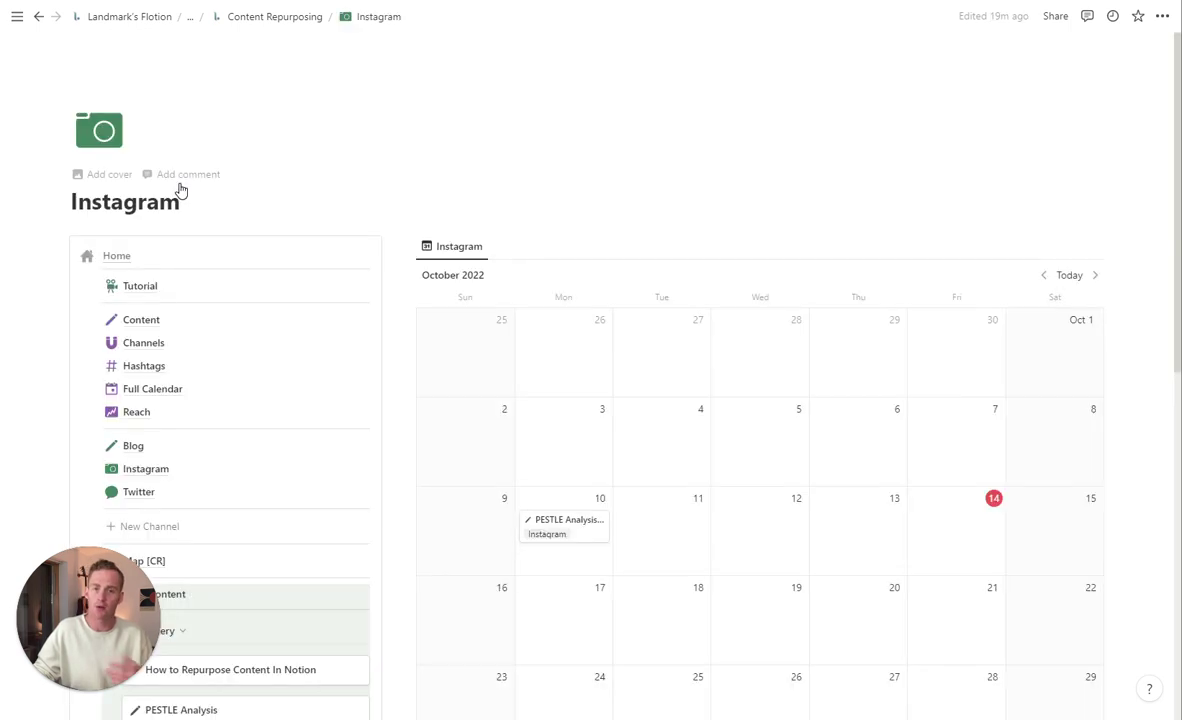
{"action": "scroll", "coordinate": [528, 264], "scroll_direction": "down", "scroll_amount": 5}
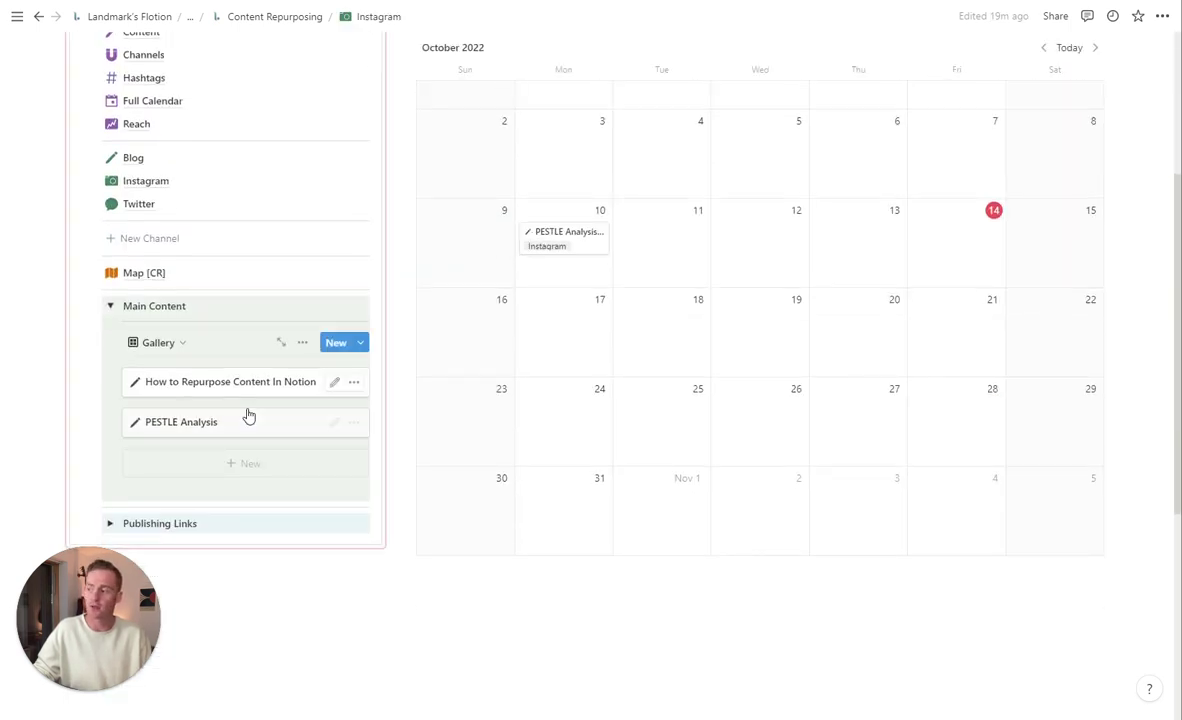
{"action": "left_click_drag", "start_coordinate": [230, 390], "coordinate": [816, 231]}
{"action": "key", "text": "alt"}
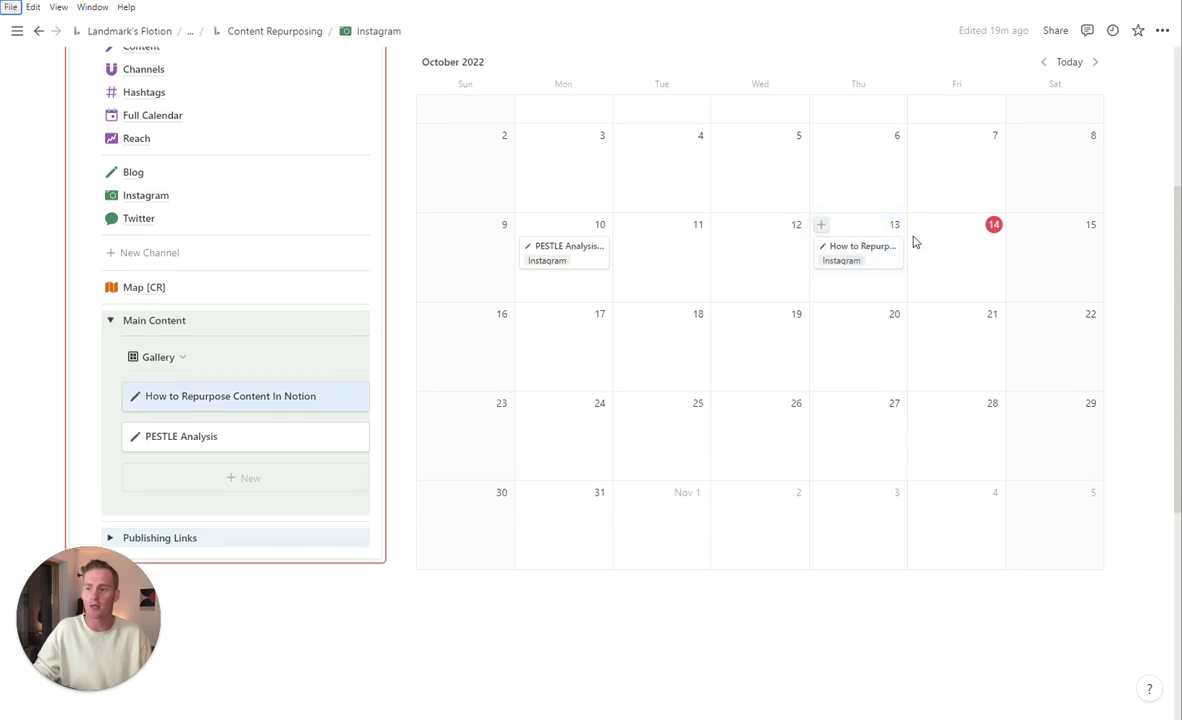
{"action": "scroll", "coordinate": [873, 295], "scroll_direction": "up", "scroll_amount": 5}
{"action": "scroll", "coordinate": [826, 398], "scroll_direction": "down", "scroll_amount": 3}
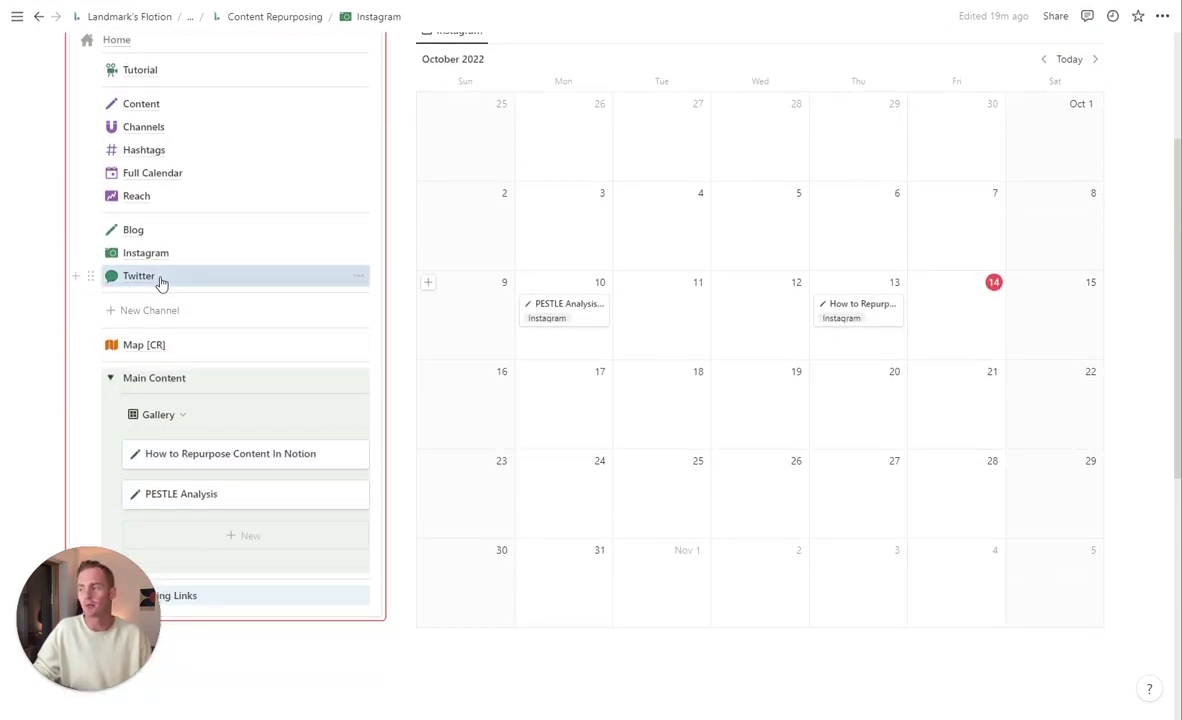
- On the Twitter page, drop How to Repurpose Content In Notion onto Friday, October 14
{"action": "left_click", "coordinate": [158, 278]}
{"action": "scroll", "coordinate": [265, 383], "scroll_direction": "down", "scroll_amount": 5}
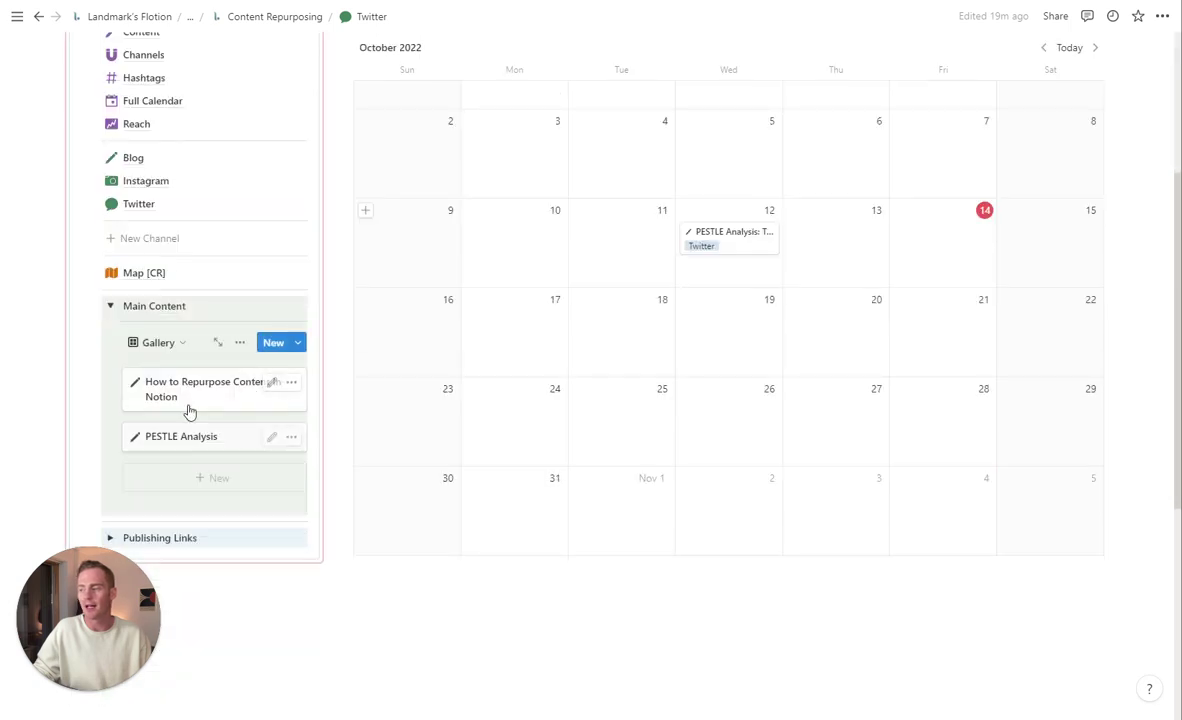
{"action": "left_click_drag", "start_coordinate": [185, 404], "coordinate": [912, 258]}
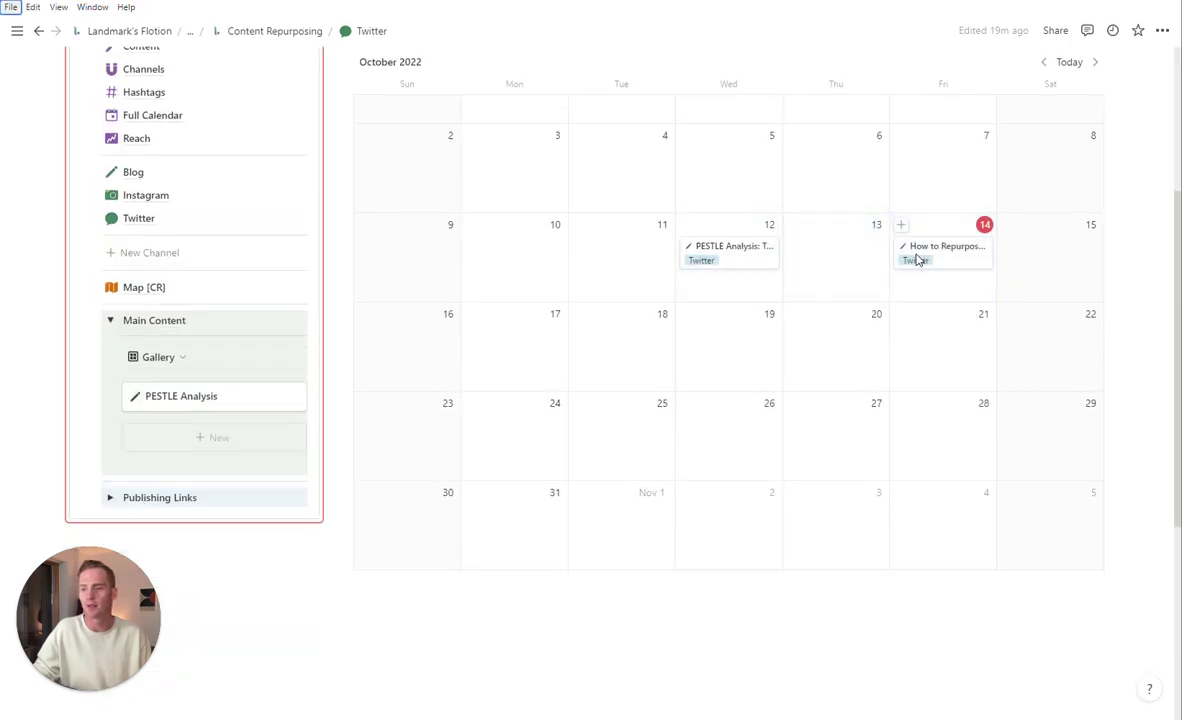
- Collapse the Main Content toggle section
{"action": "scroll", "coordinate": [866, 219], "scroll_direction": "up", "scroll_amount": 3}
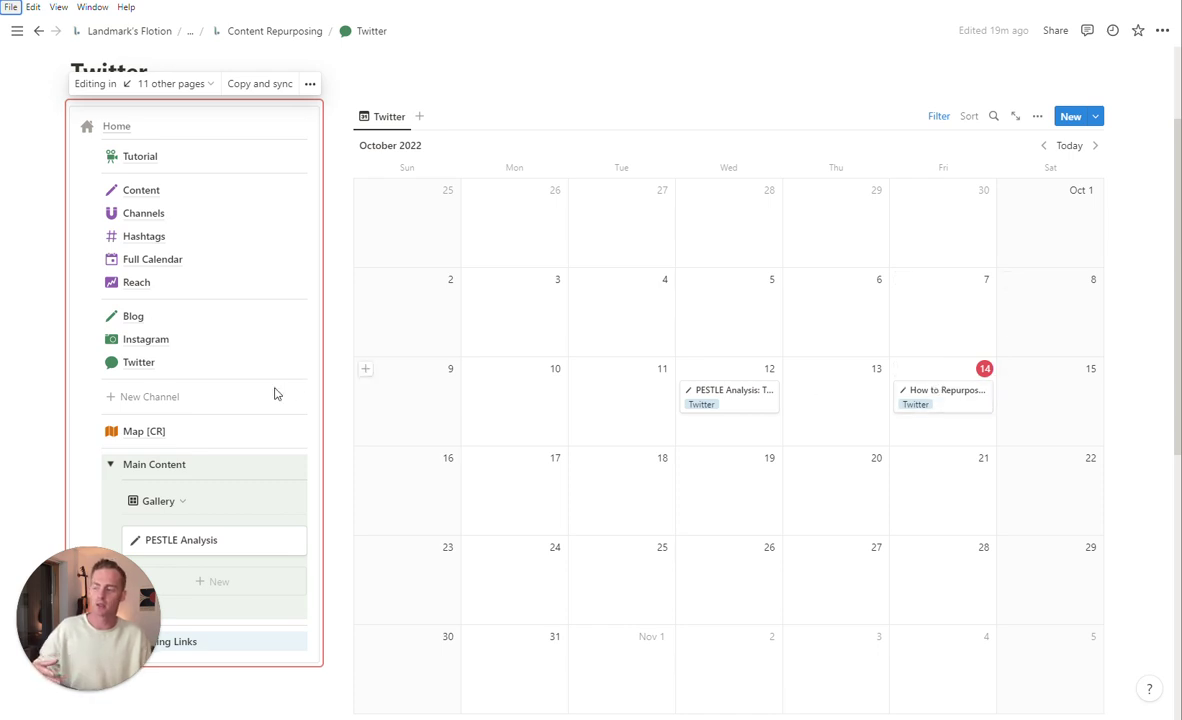
{"action": "scroll", "coordinate": [115, 471], "scroll_direction": "down", "scroll_amount": 1}
{"action": "key", "text": "Escape"}
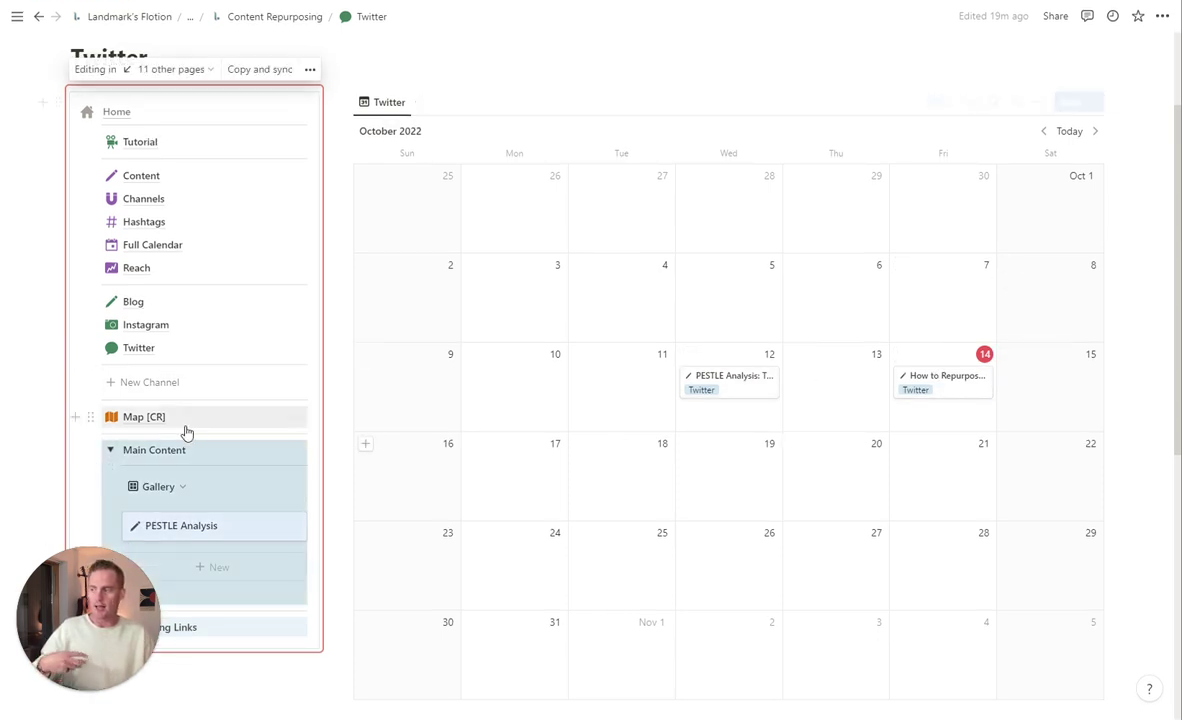
{"action": "left_click", "coordinate": [112, 453]}
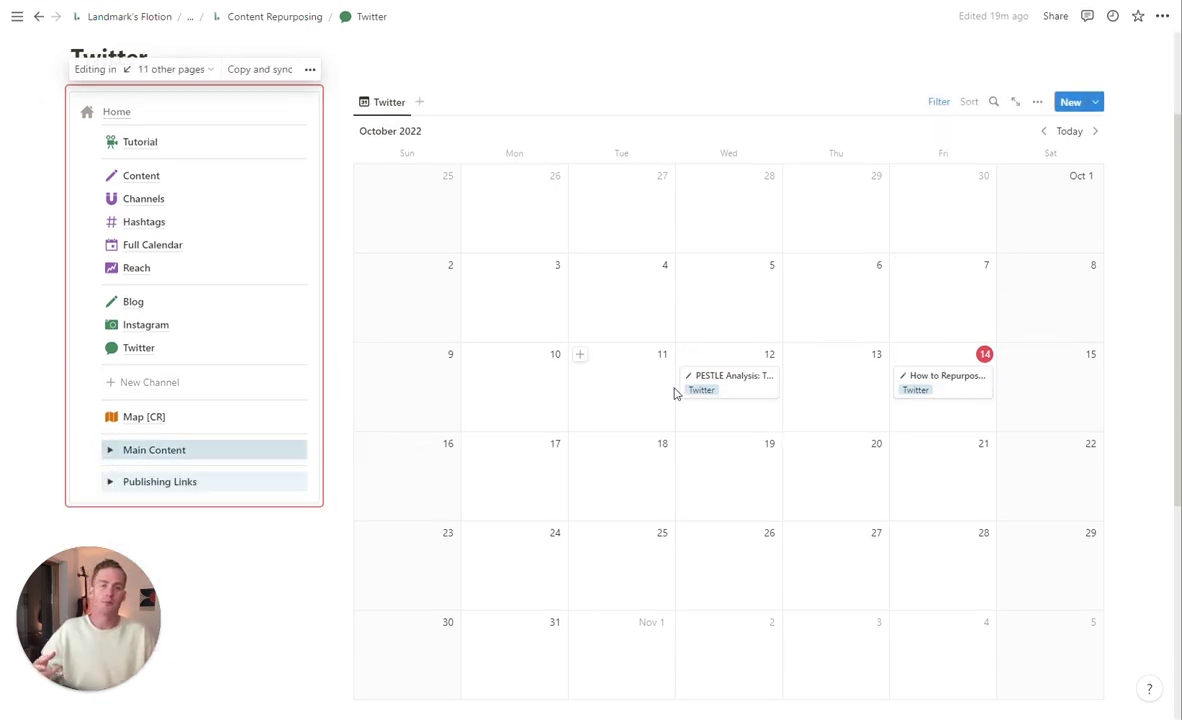
- Open the October 14 post in side peek and look through its page
{"action": "left_click", "coordinate": [950, 386]}
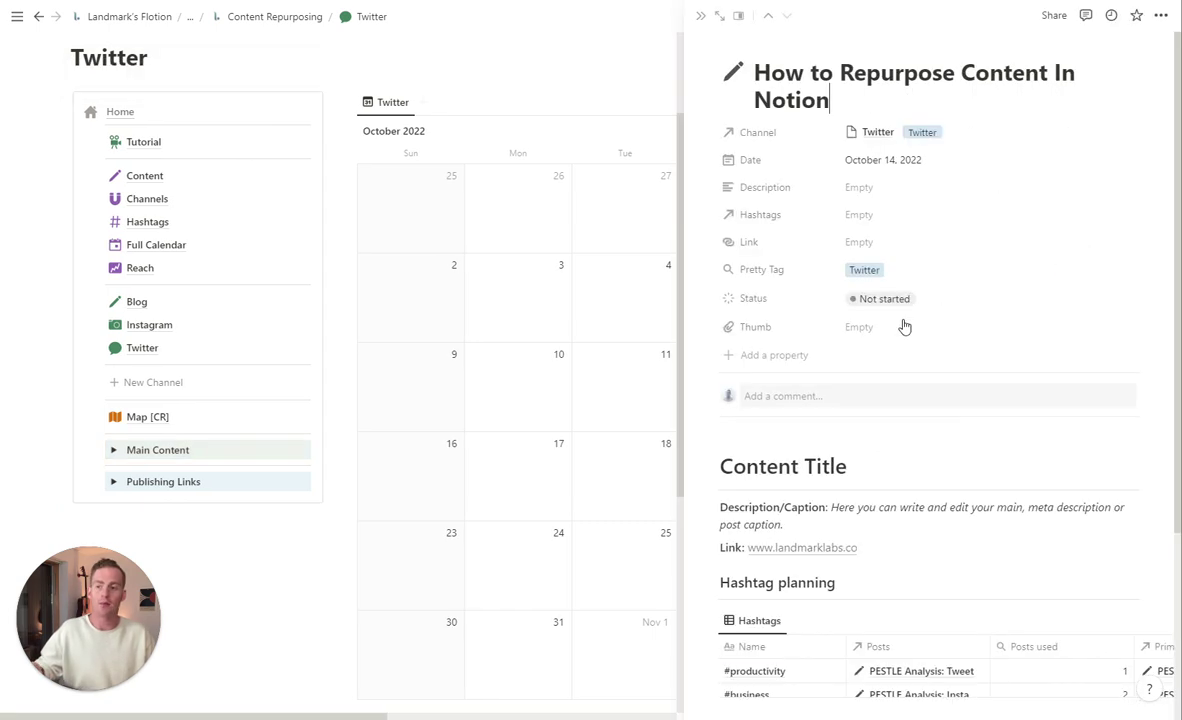
{"action": "scroll", "coordinate": [957, 311], "scroll_direction": "down", "scroll_amount": 3}
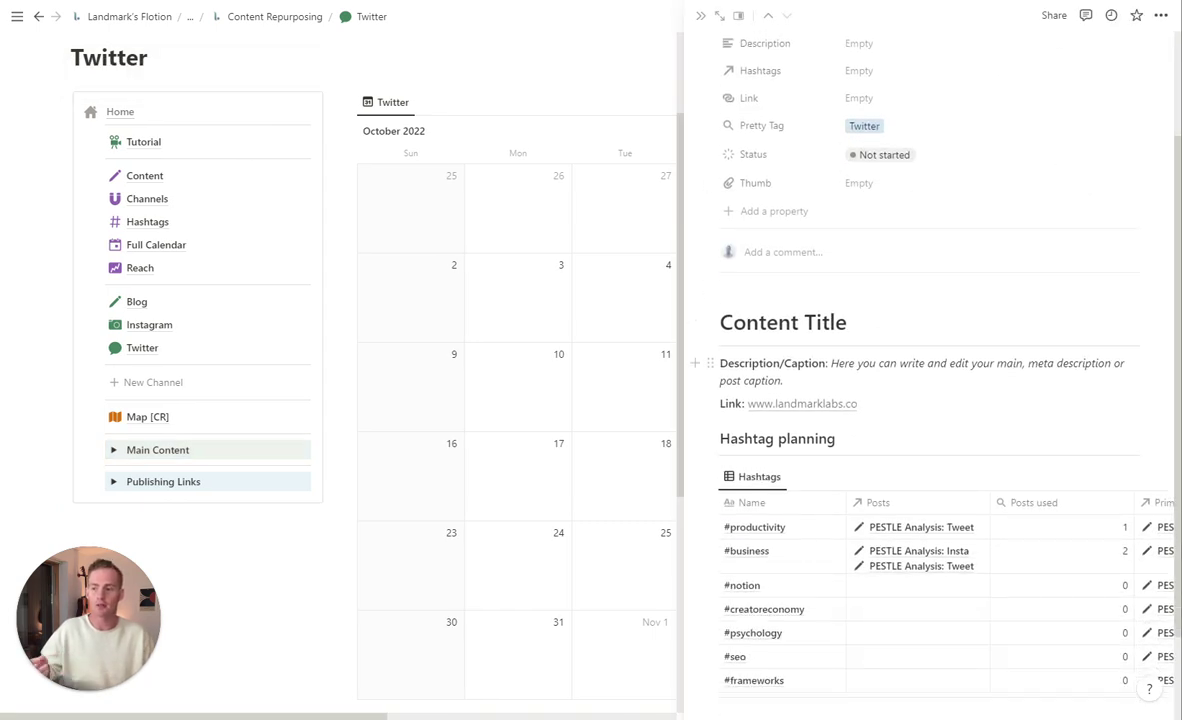
{"action": "scroll", "coordinate": [907, 170], "scroll_direction": "up", "scroll_amount": 3}
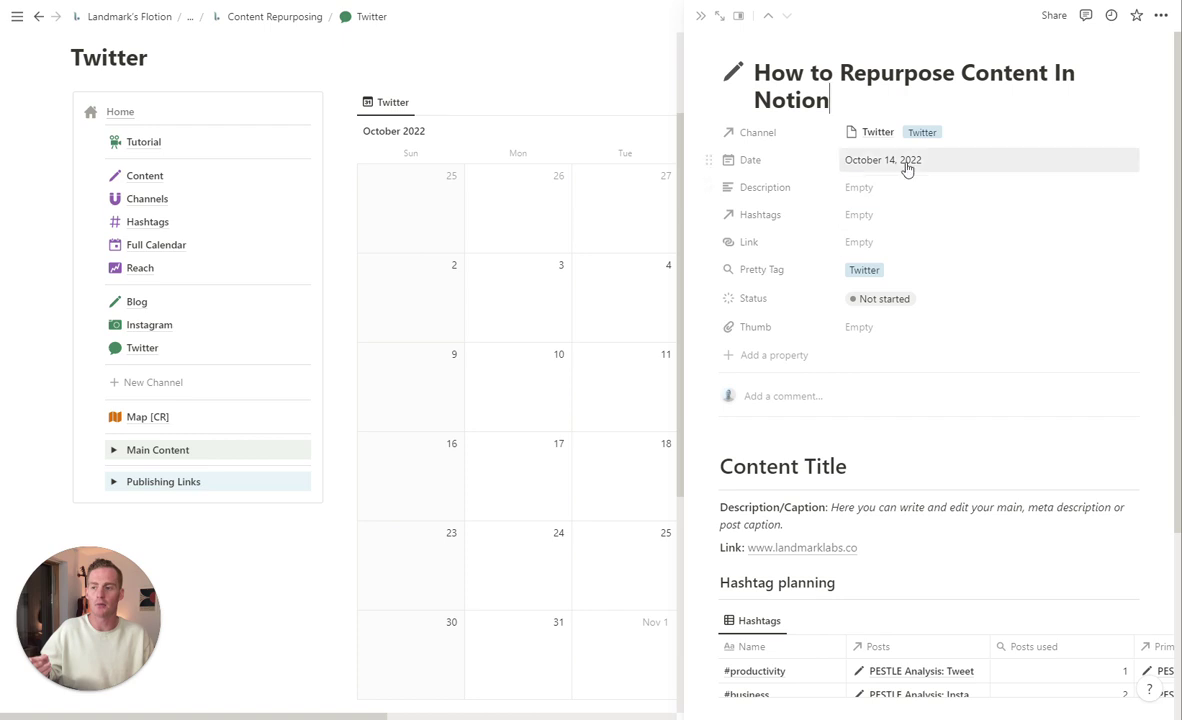
{"action": "scroll", "coordinate": [905, 300], "scroll_direction": "down", "scroll_amount": 5}
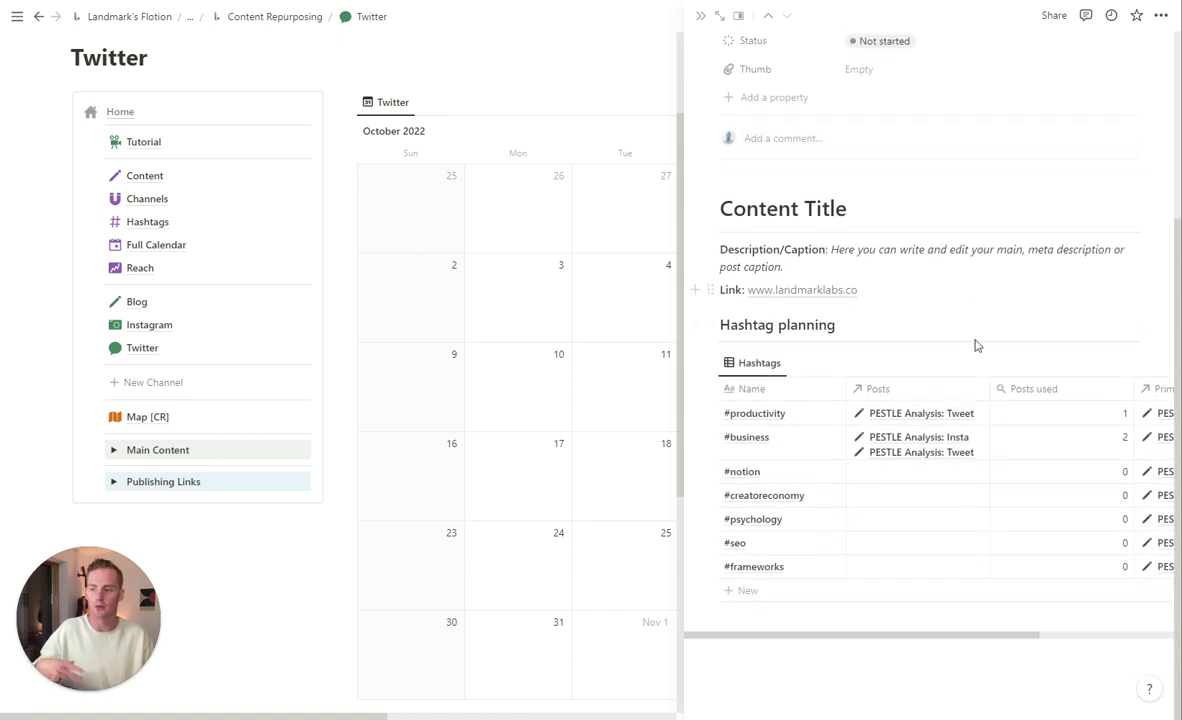
{"action": "scroll", "coordinate": [987, 457], "scroll_direction": "up", "scroll_amount": 4}
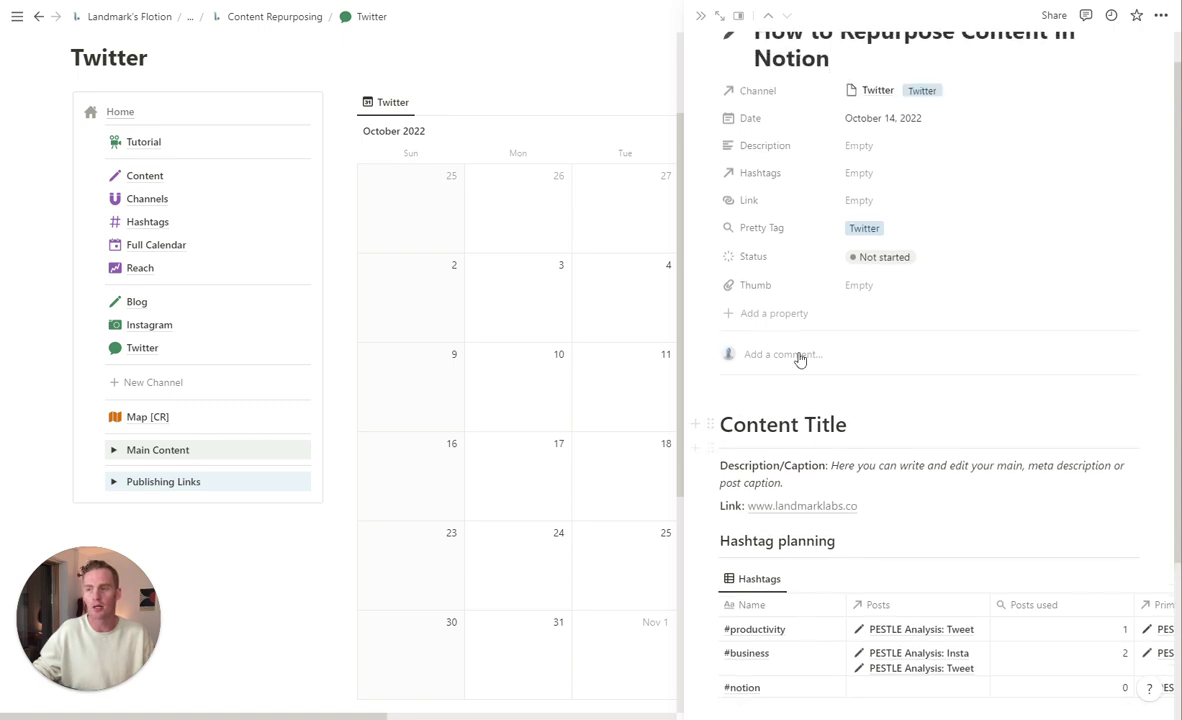
{"action": "scroll", "coordinate": [797, 356], "scroll_direction": "up", "scroll_amount": 1}
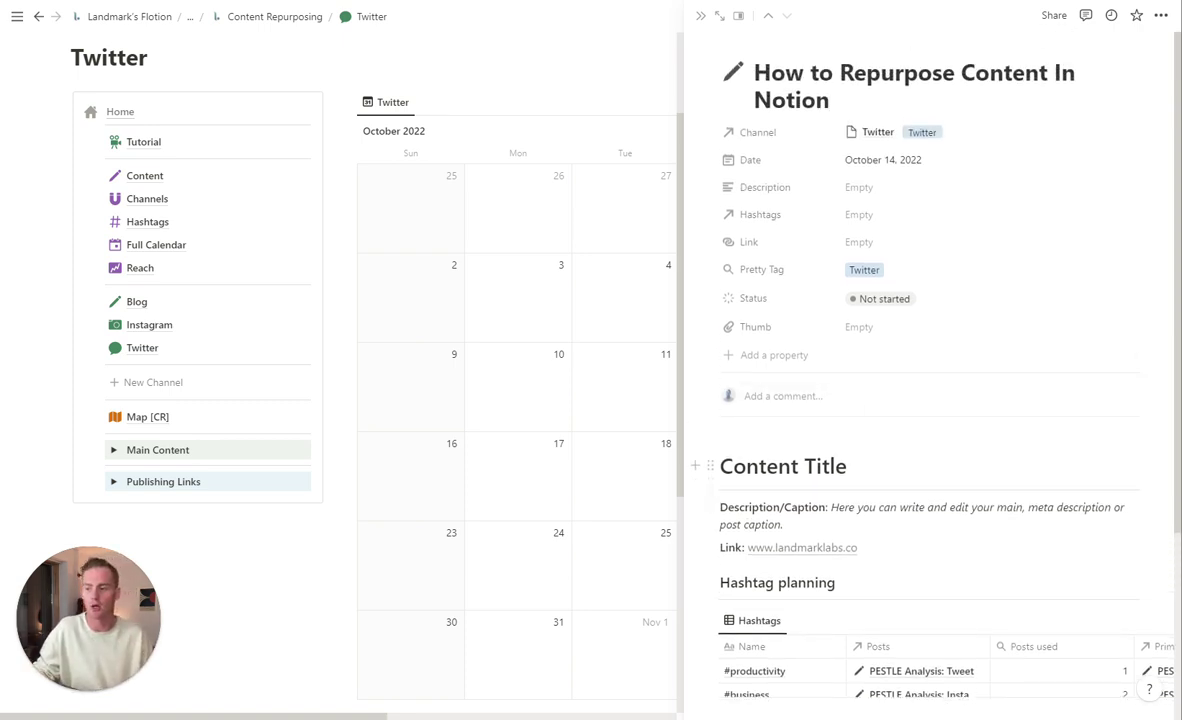
- Append ': Tweet' to the post's title
{"action": "left_click", "coordinate": [829, 99]}
{"action": "type", "text": ": Tweet"}
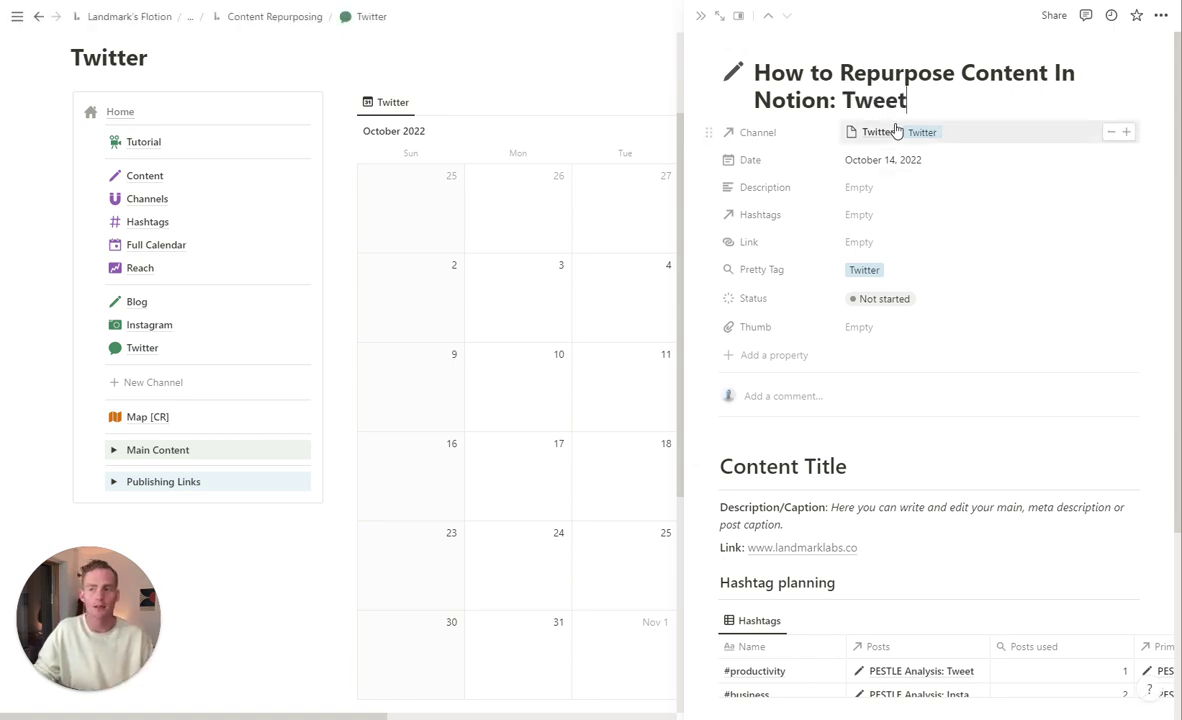
{"action": "scroll", "coordinate": [927, 140], "scroll_direction": "down", "scroll_amount": 1}
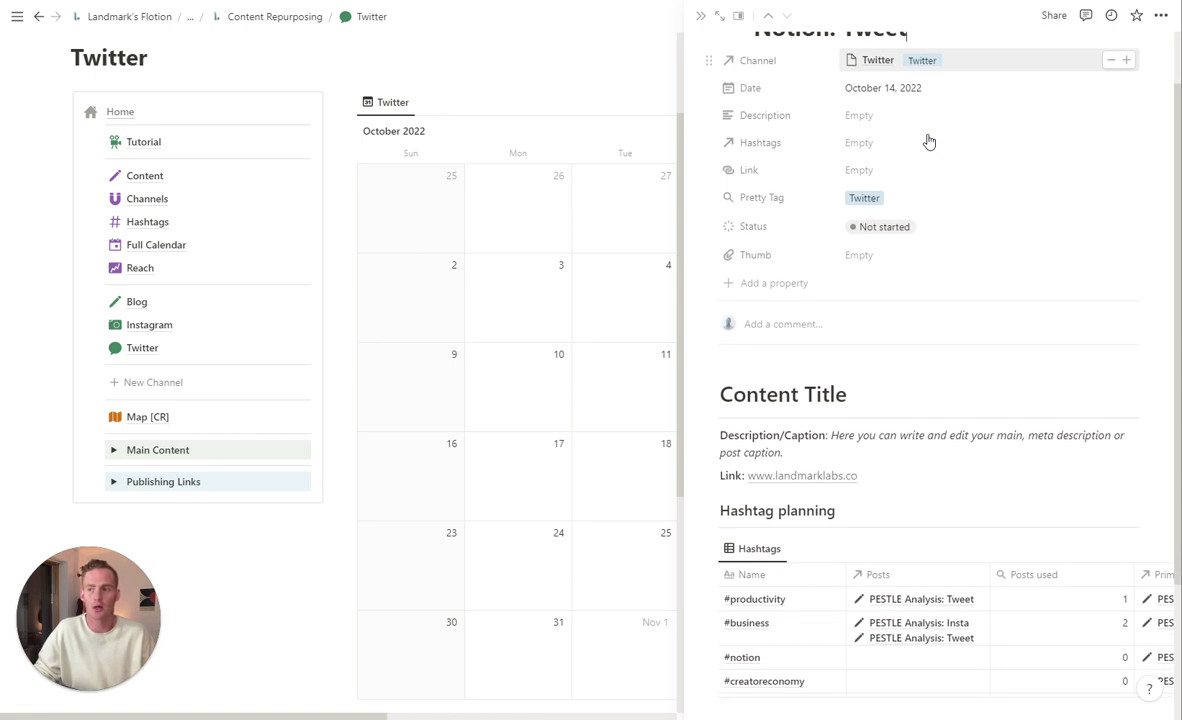
{"action": "scroll", "coordinate": [922, 240], "scroll_direction": "down", "scroll_amount": 2}
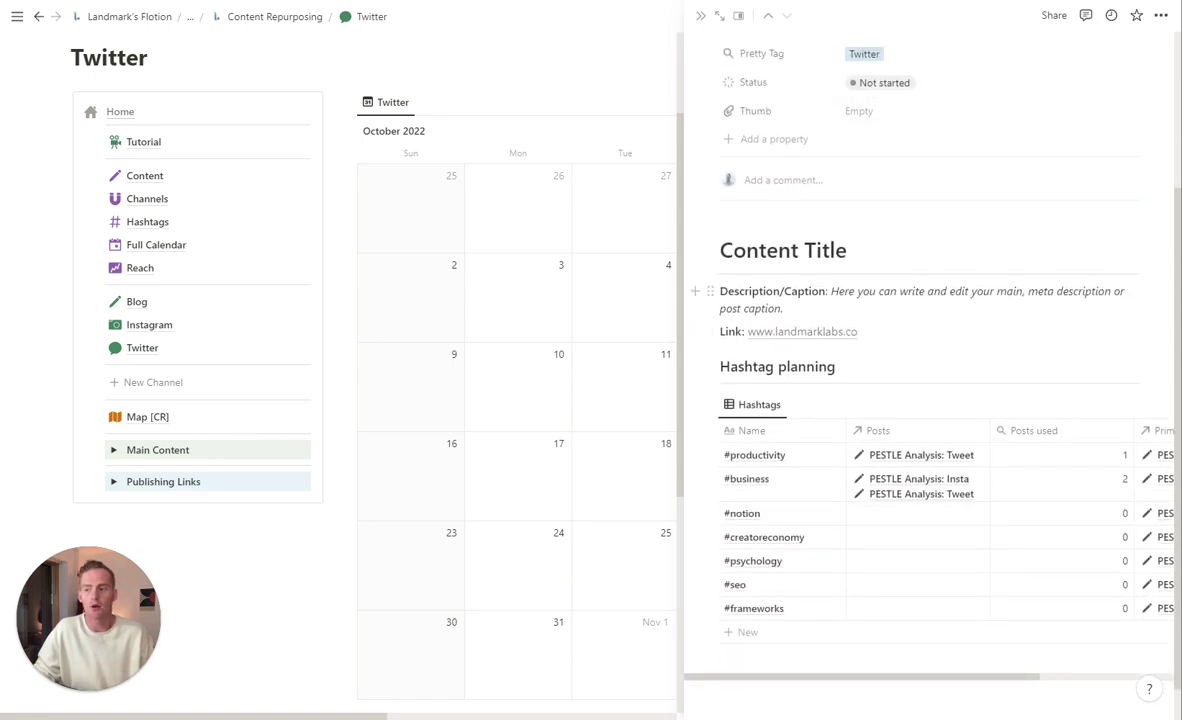
- Select the placeholder caption text, then close the tweet's side preview
{"action": "left_click_drag", "start_coordinate": [831, 291], "coordinate": [783, 309]}
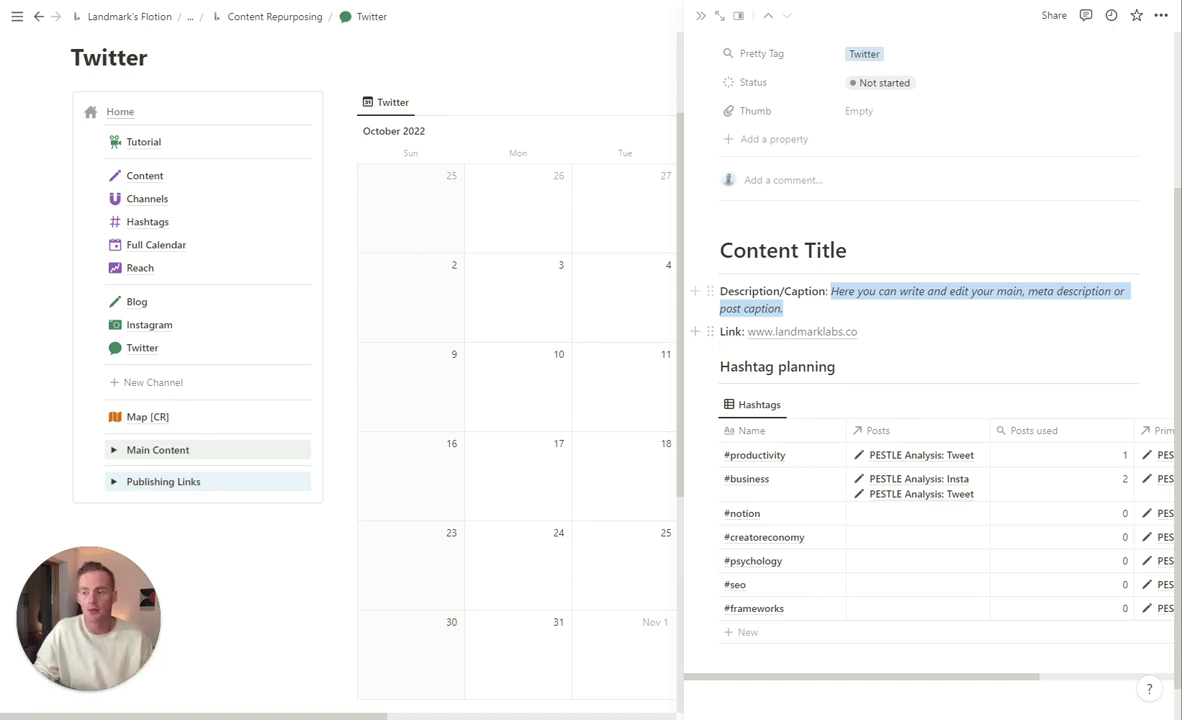
{"action": "scroll", "coordinate": [826, 340], "scroll_direction": "down", "scroll_amount": 1}
{"action": "scroll", "coordinate": [826, 340], "scroll_direction": "up", "scroll_amount": 3}
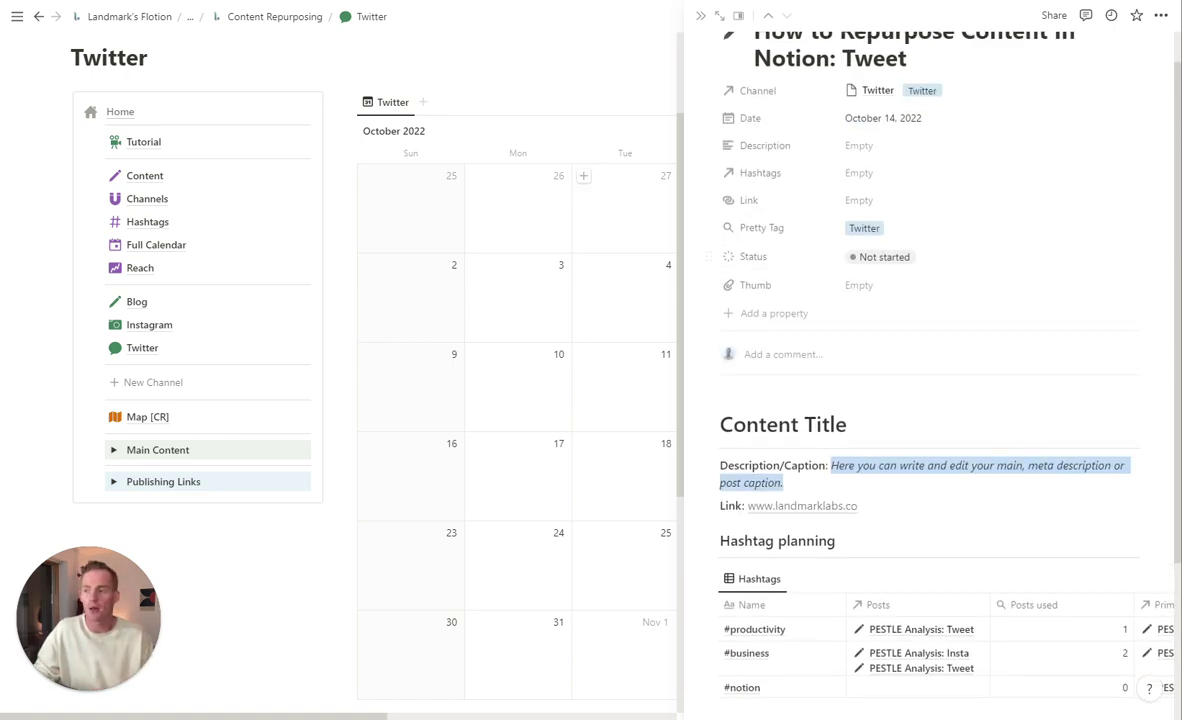
{"action": "key", "text": "Escape"}
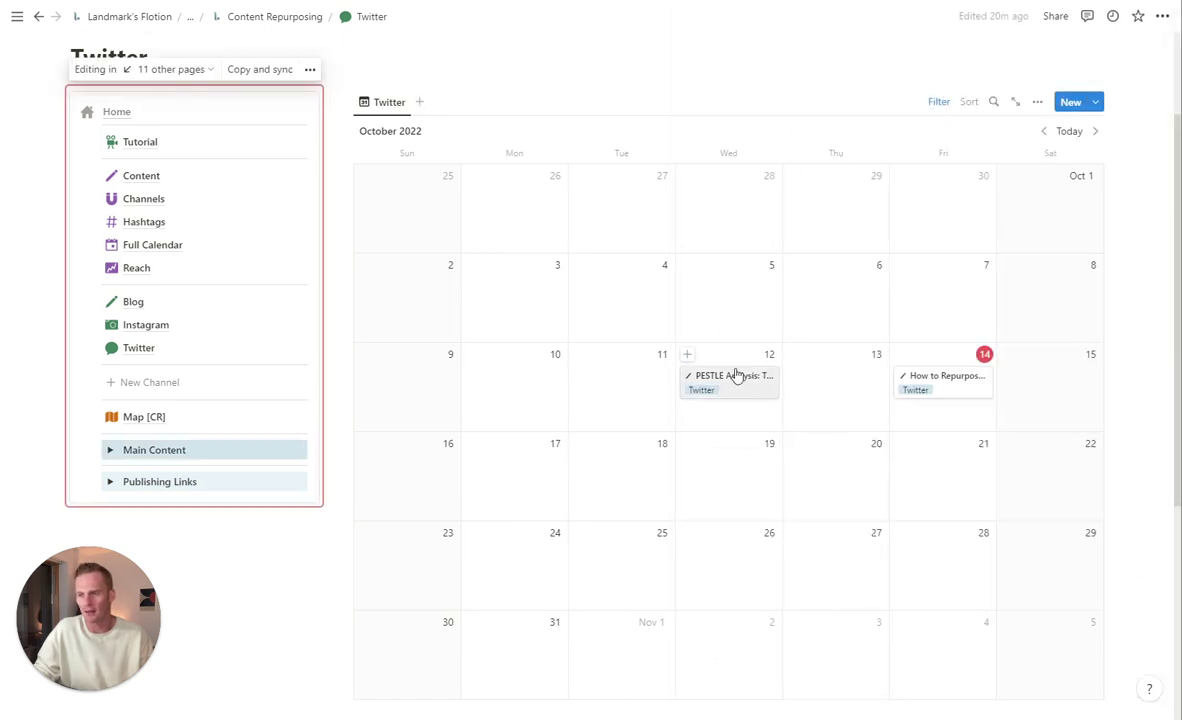
- Open the October 12 PESTLE Analysis tweet and scroll through its caption and hashtags
{"action": "left_click", "coordinate": [737, 375]}
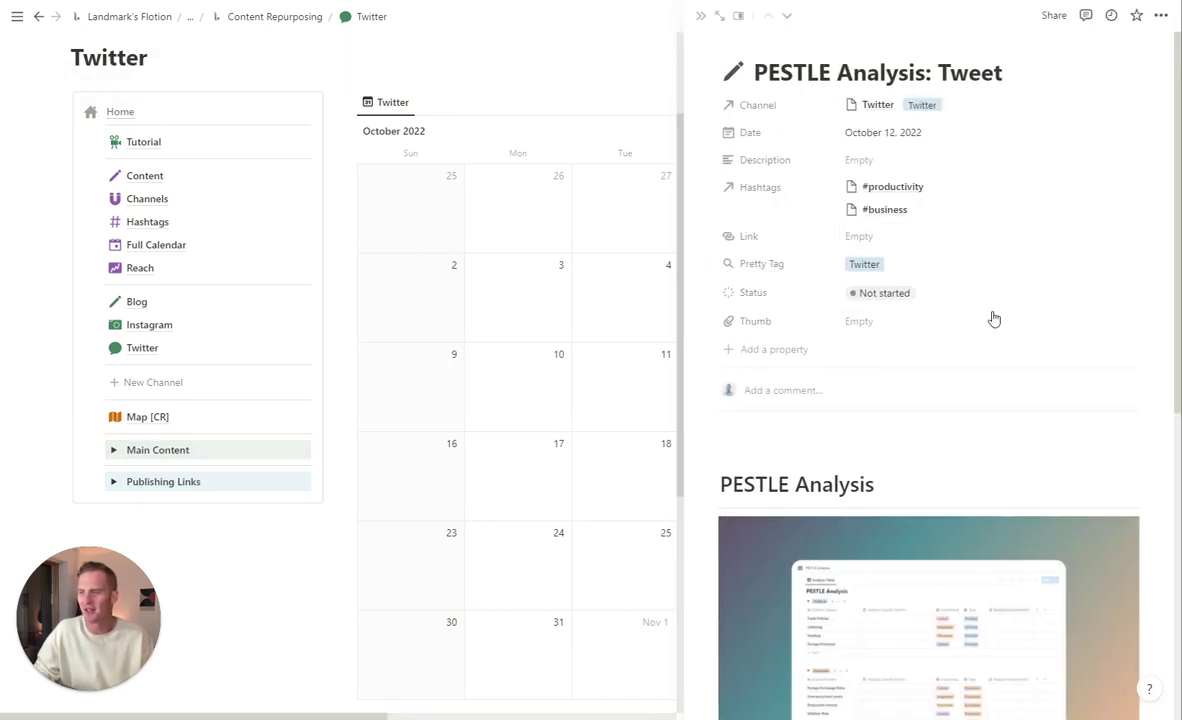
{"action": "scroll", "coordinate": [993, 318], "scroll_direction": "down", "scroll_amount": 4}
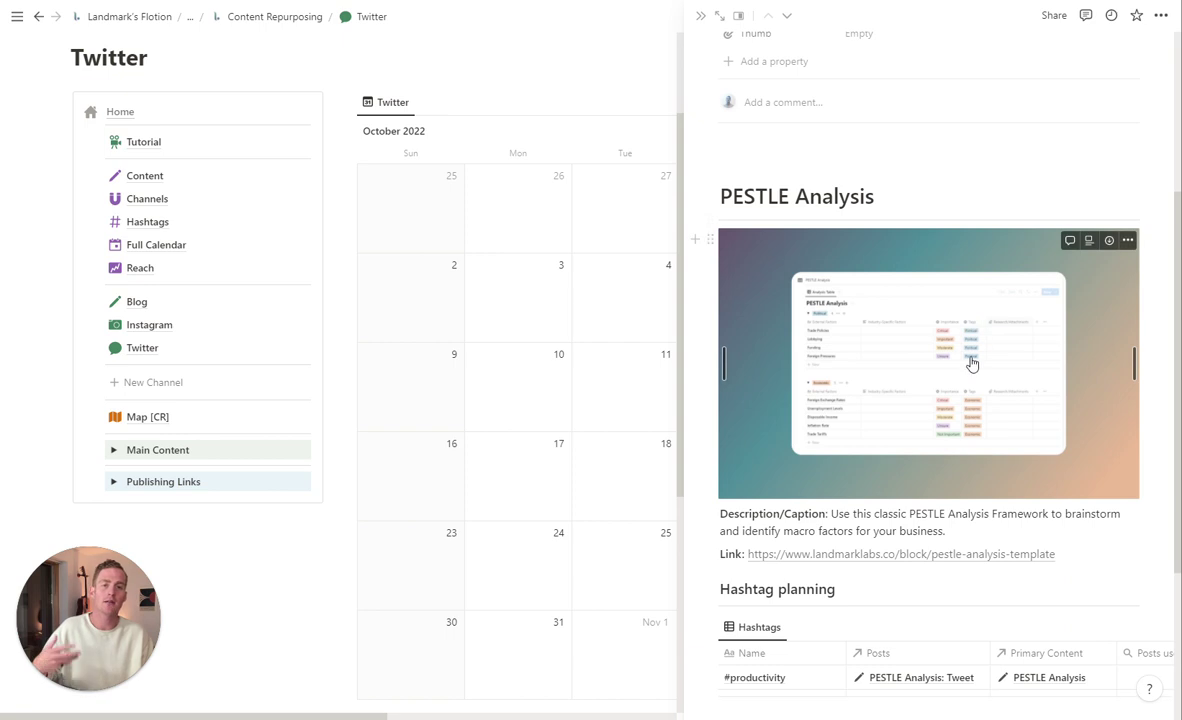
{"action": "scroll", "coordinate": [971, 364], "scroll_direction": "down", "scroll_amount": 2}
{"action": "scroll", "coordinate": [945, 404], "scroll_direction": "up", "scroll_amount": 2}
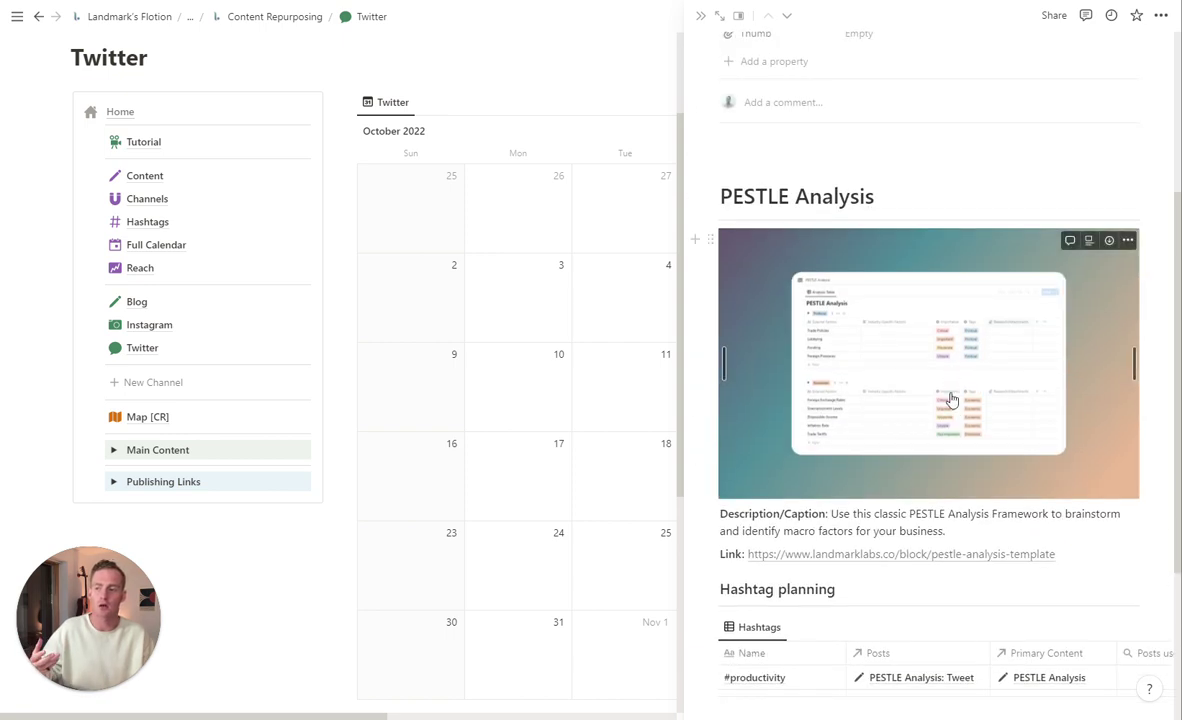
{"action": "scroll", "coordinate": [963, 428], "scroll_direction": "down", "scroll_amount": 1}
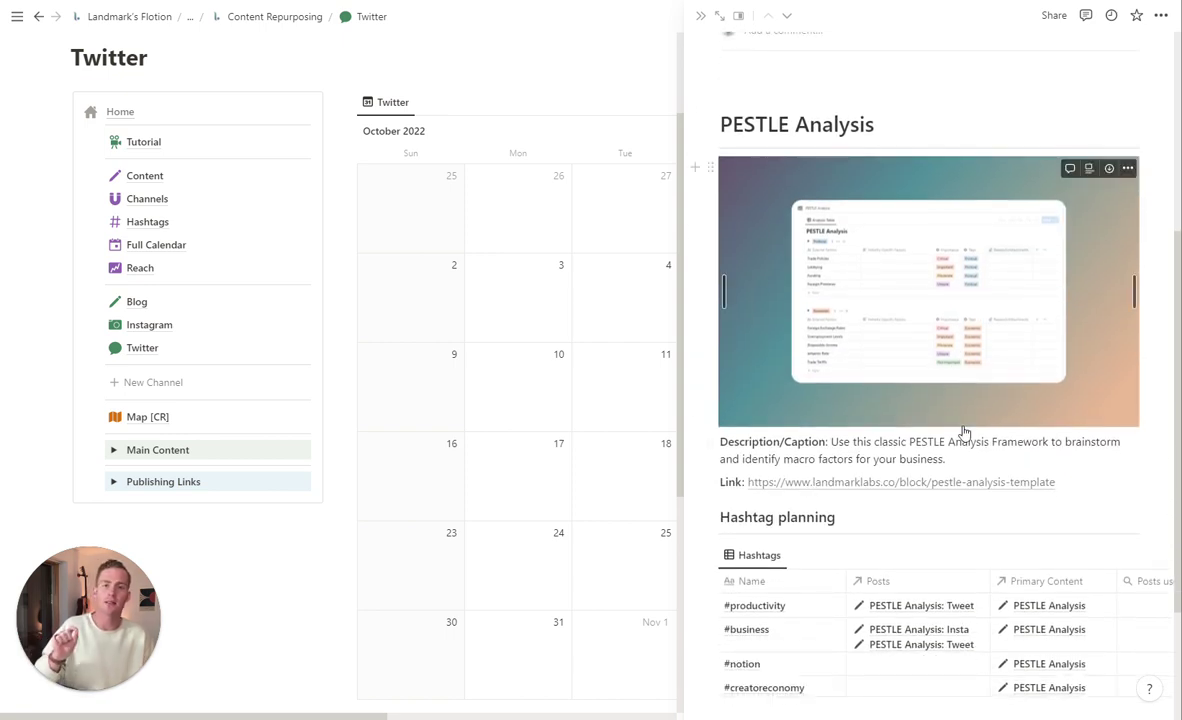
{"action": "scroll", "coordinate": [964, 432], "scroll_direction": "up", "scroll_amount": 3}
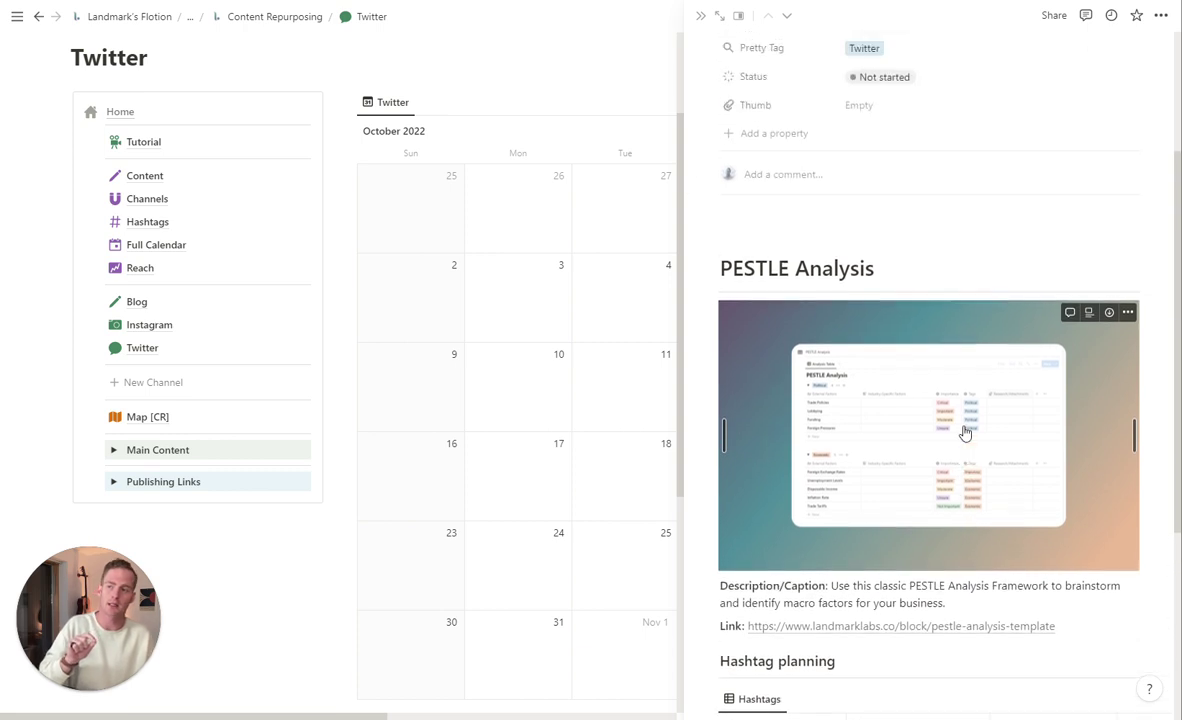
{"action": "scroll", "coordinate": [975, 451], "scroll_direction": "down", "scroll_amount": 3}
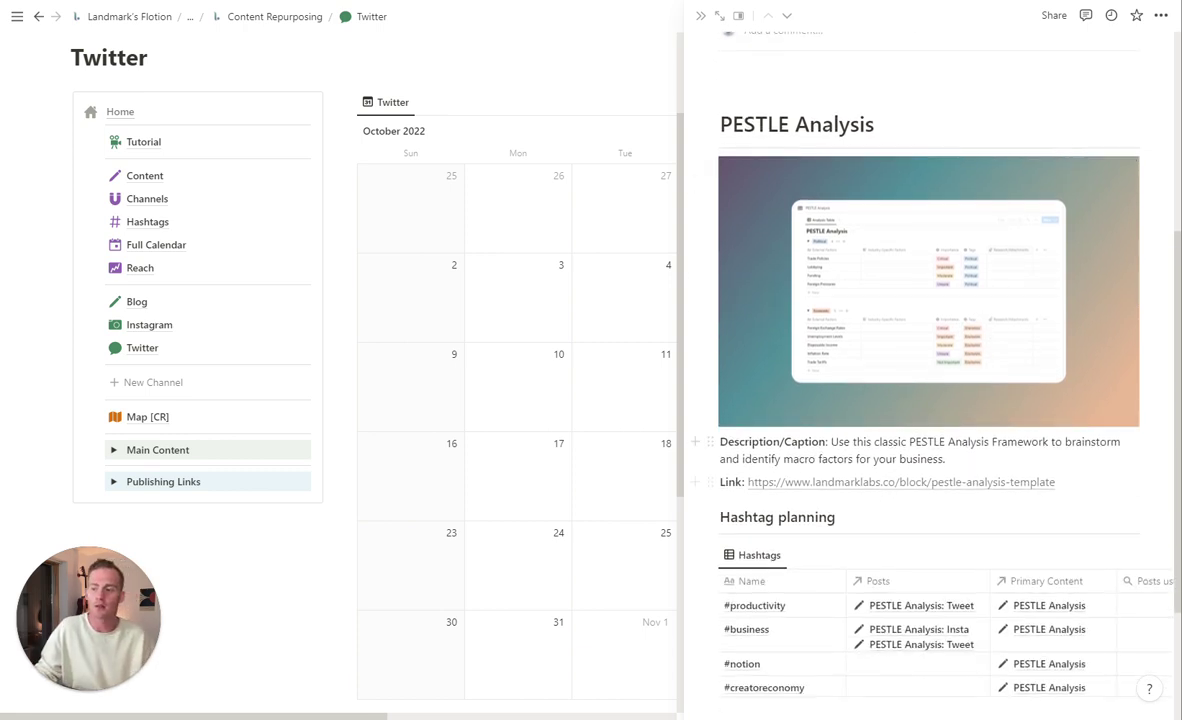
{"action": "scroll", "coordinate": [900, 400], "scroll_direction": "up", "scroll_amount": 2}
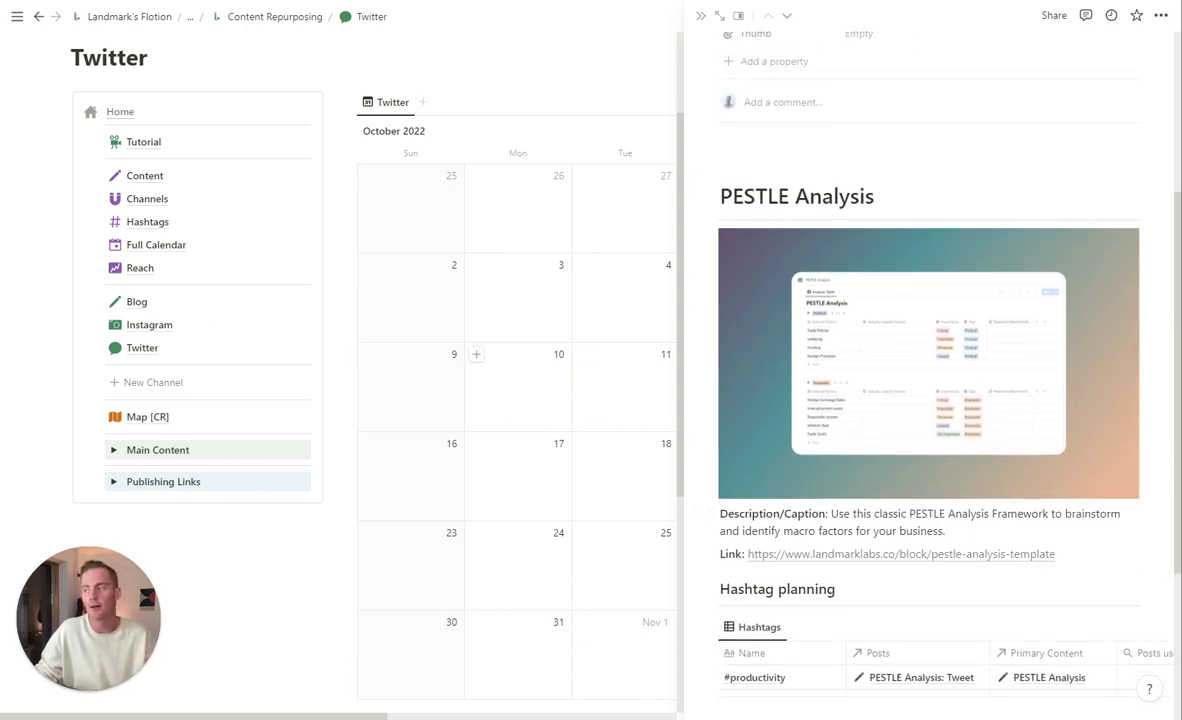
{"action": "left_click", "coordinate": [150, 326]}
{"action": "scroll", "coordinate": [1024, 324], "scroll_direction": "down", "scroll_amount": 3}
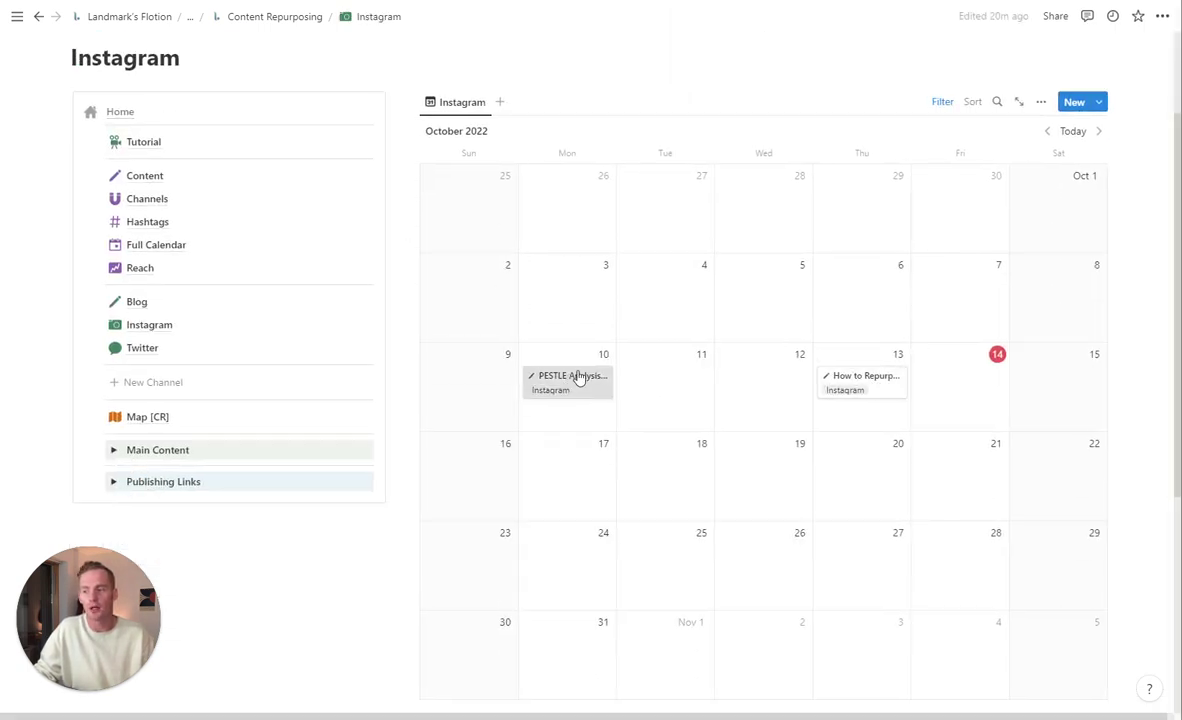
{"action": "left_click", "coordinate": [575, 380]}
{"action": "scroll", "coordinate": [930, 400], "scroll_direction": "down", "scroll_amount": 4}
{"action": "scroll", "coordinate": [930, 400], "scroll_direction": "down", "scroll_amount": 5}
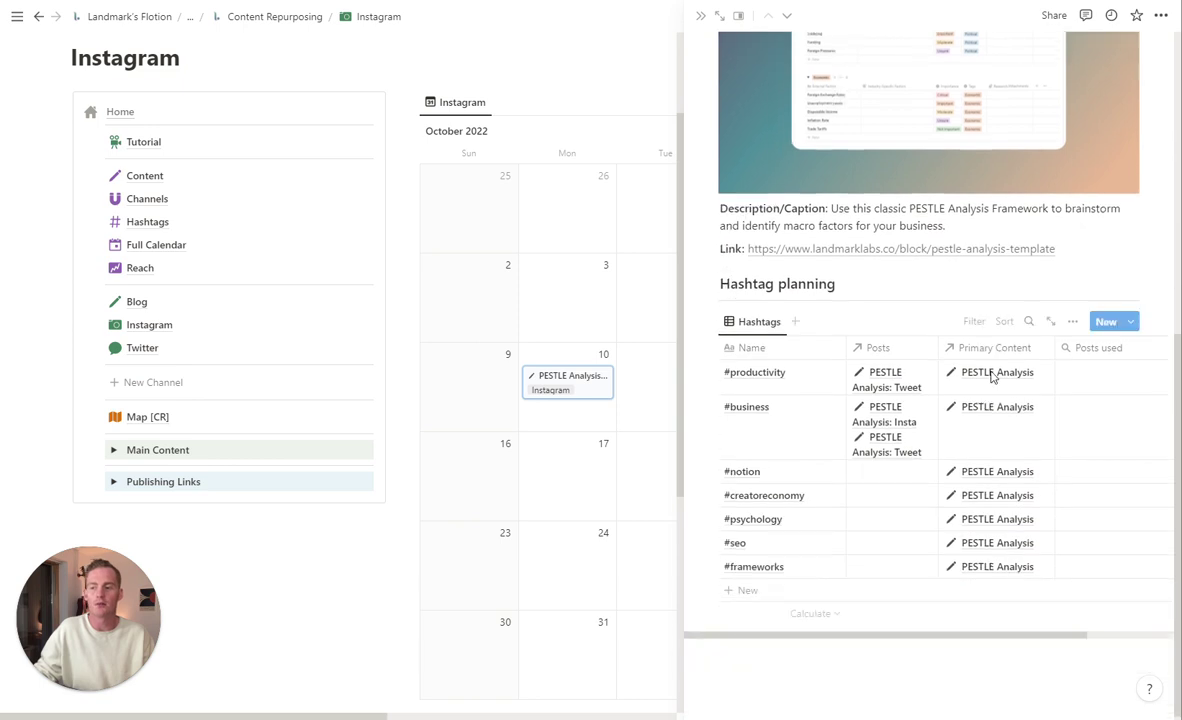
{"action": "scroll", "coordinate": [930, 400], "scroll_direction": "up", "scroll_amount": 2}
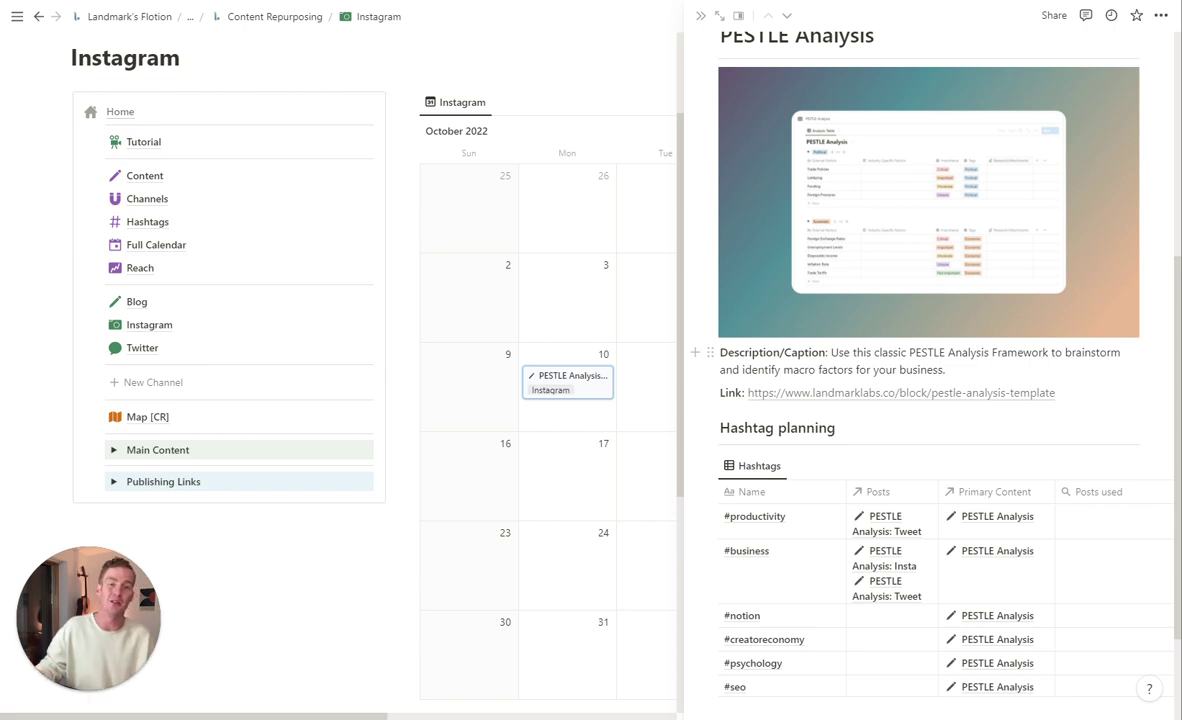
{"action": "scroll", "coordinate": [904, 433], "scroll_direction": "up", "scroll_amount": 3}
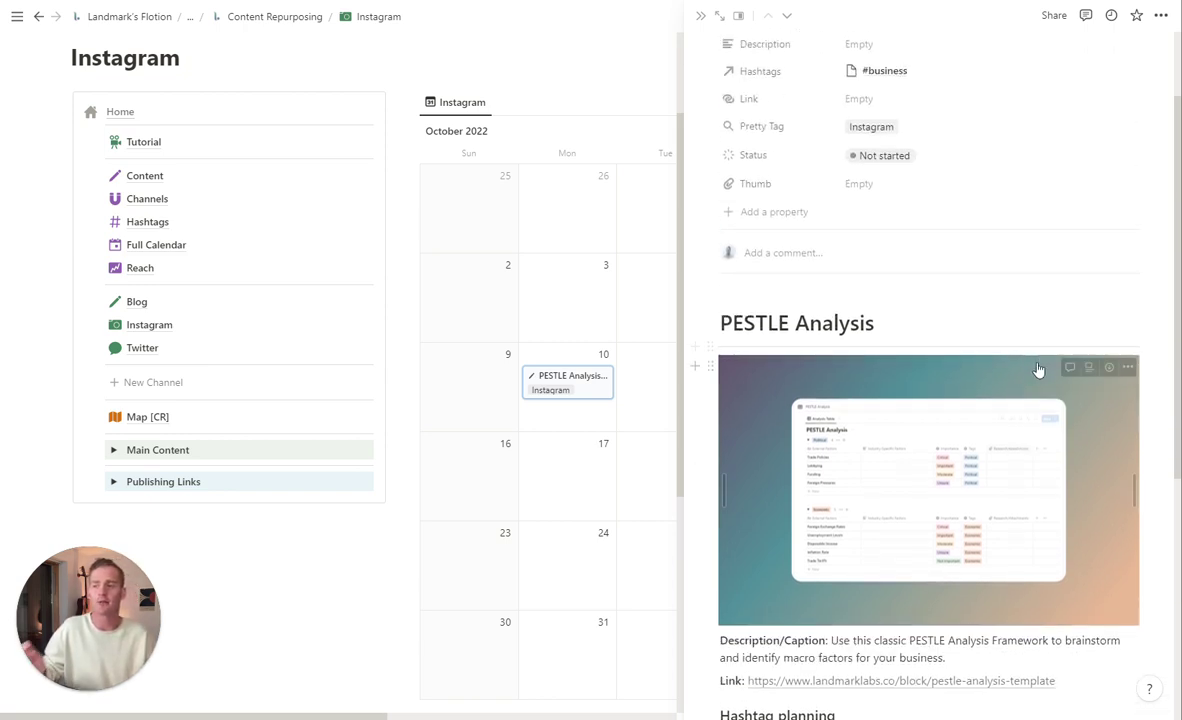
{"action": "scroll", "coordinate": [904, 433], "scroll_direction": "up", "scroll_amount": 2}
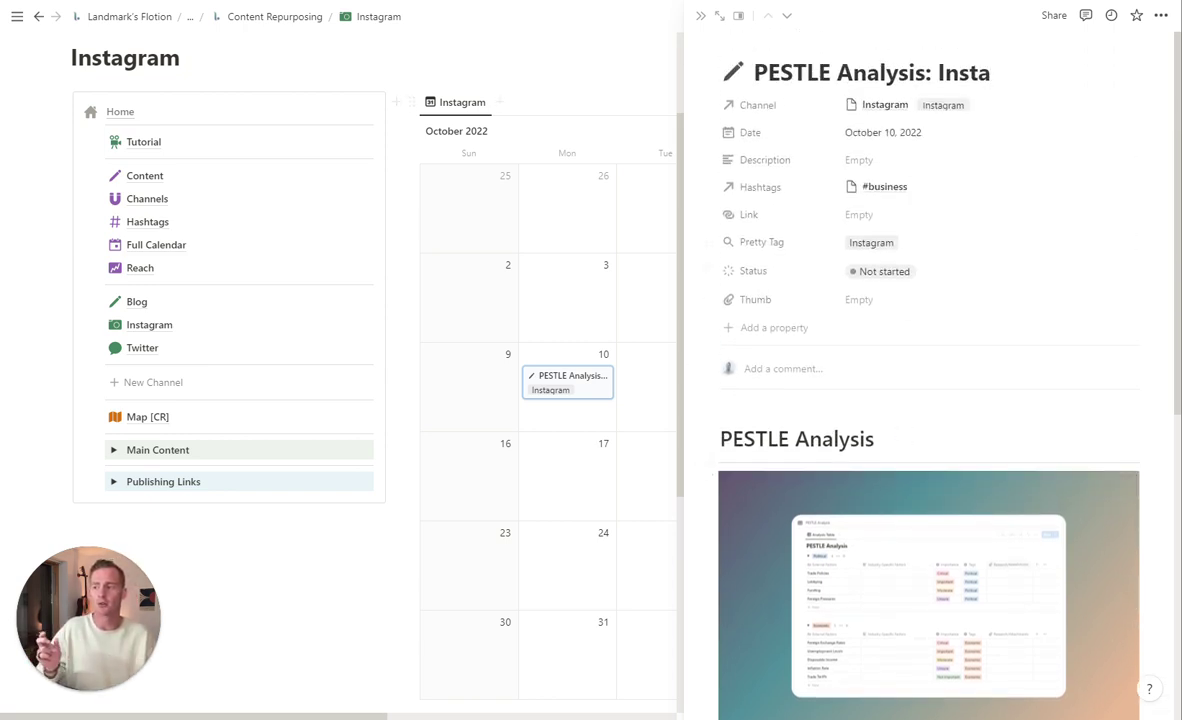
{"action": "key", "text": "Escape"}
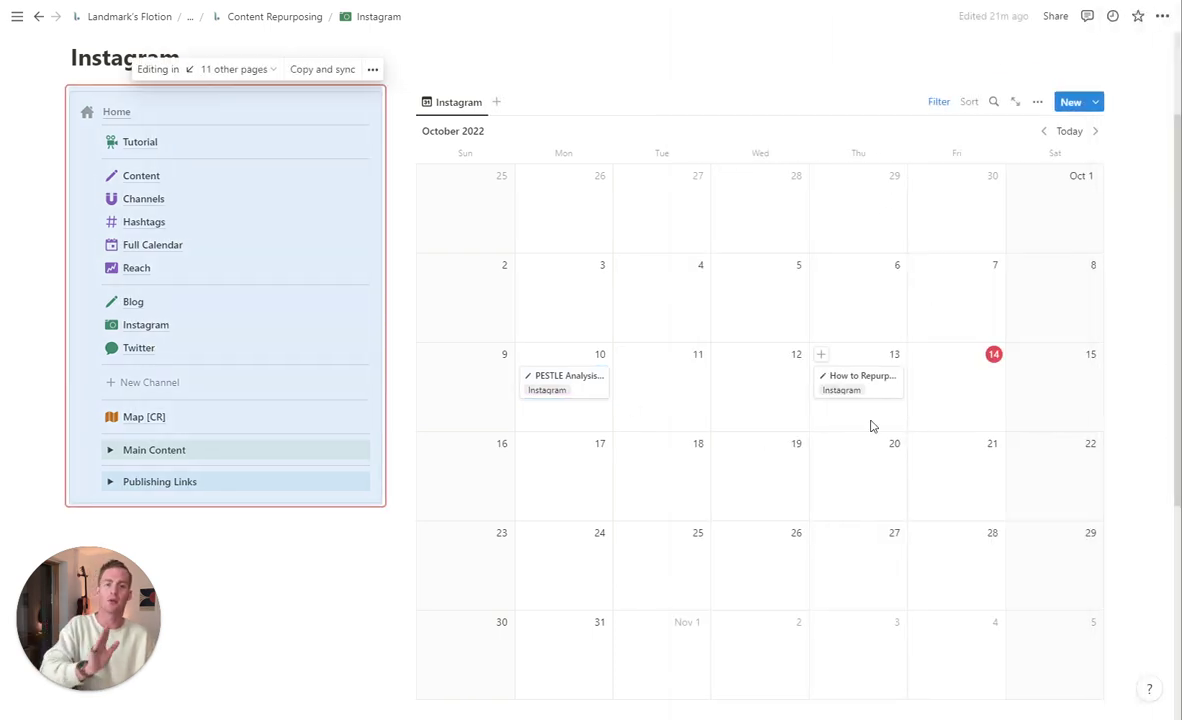
{"action": "left_click", "coordinate": [47, 515]}
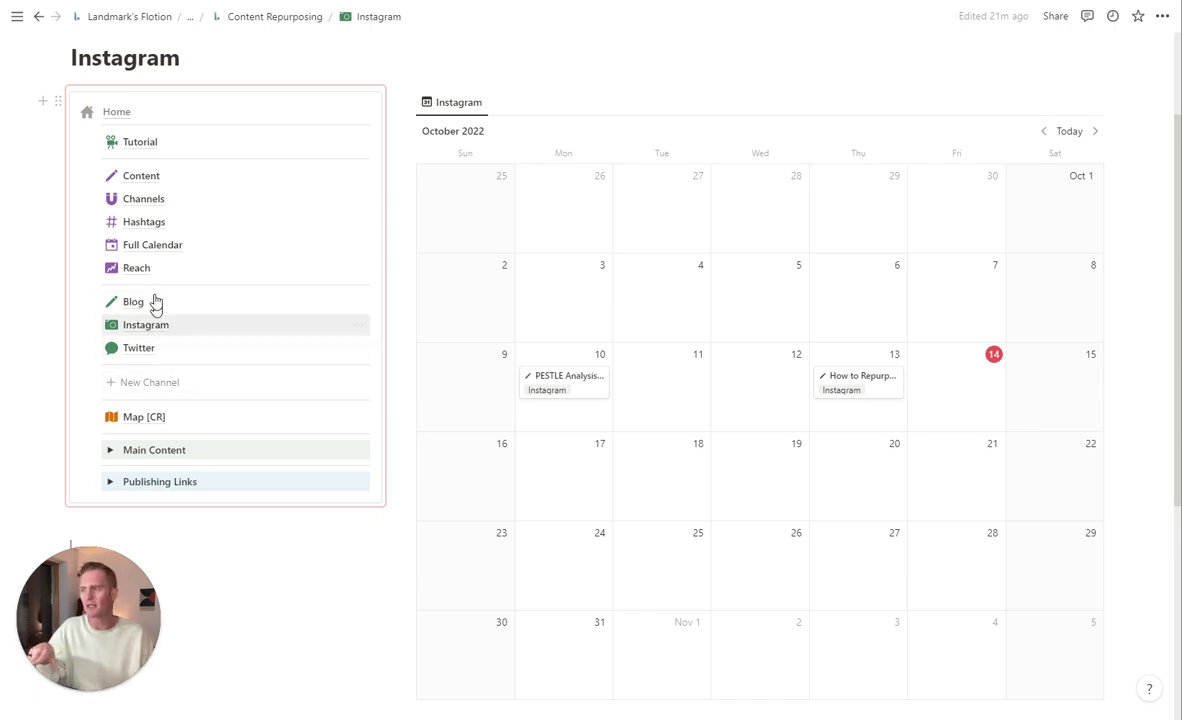
- Create a page with '+ New Channel' and replace its title with 'LinkedIn'
{"action": "left_click", "coordinate": [163, 383]}
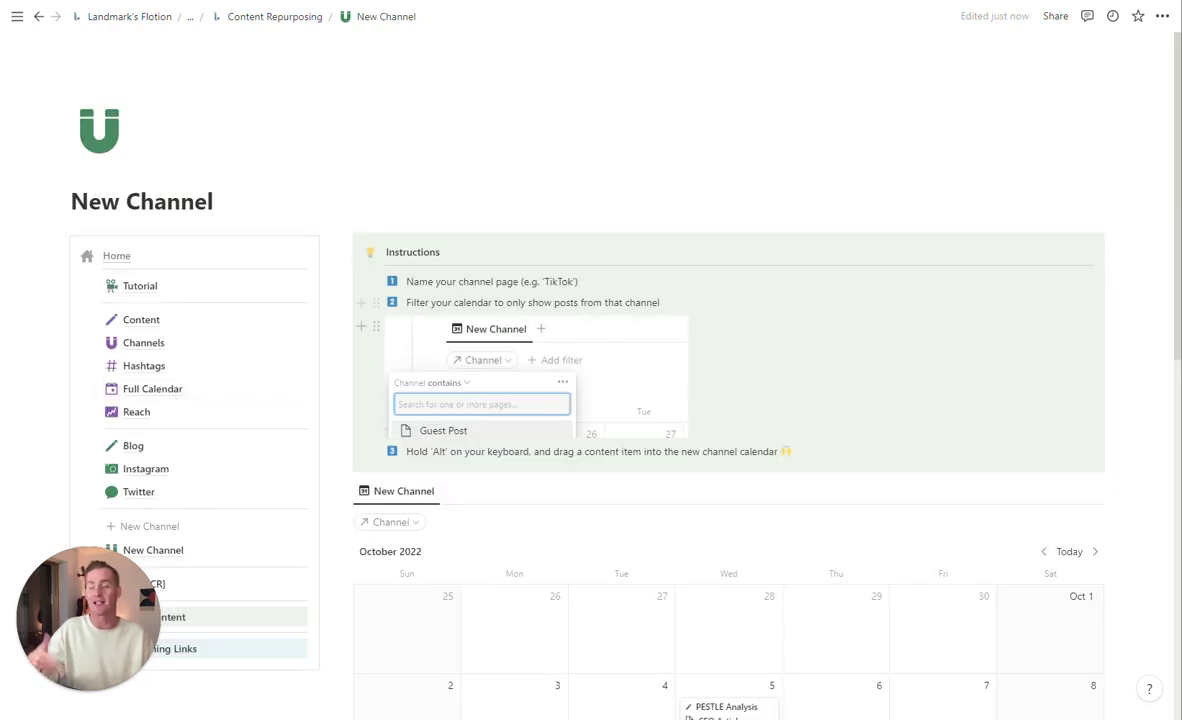
{"action": "double_click", "coordinate": [169, 201]}
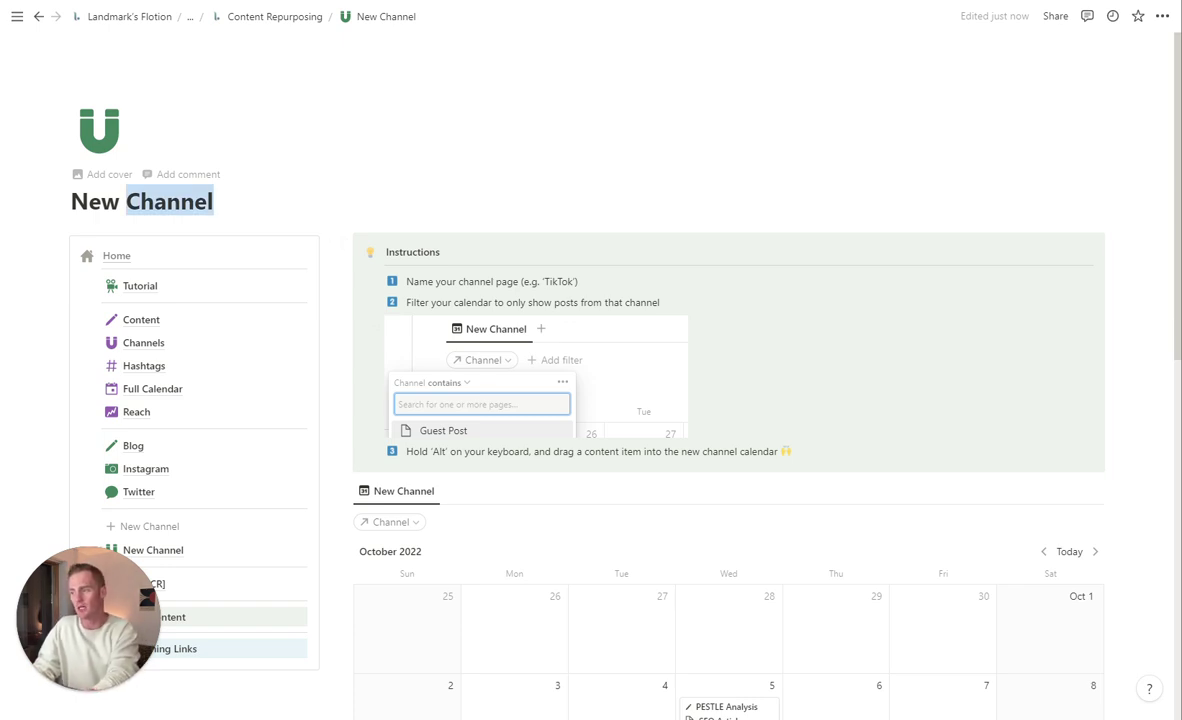
{"action": "key", "text": "ctrl+a"}
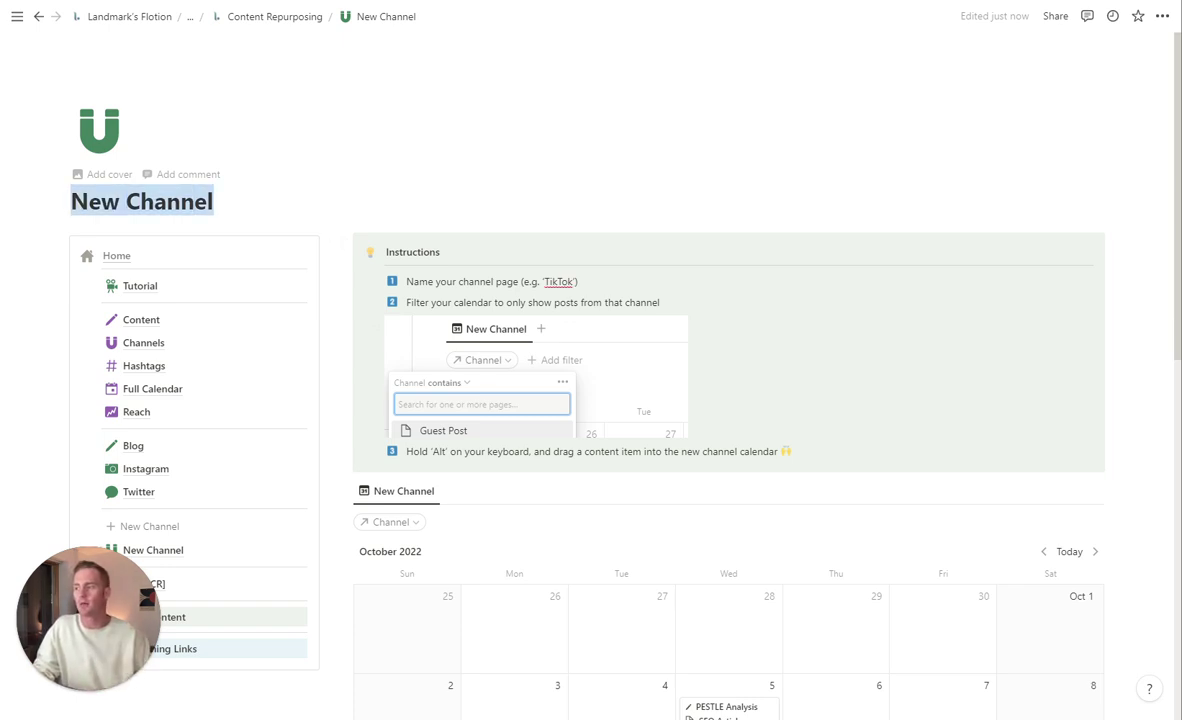
{"action": "type", "text": "LinkedIN"}
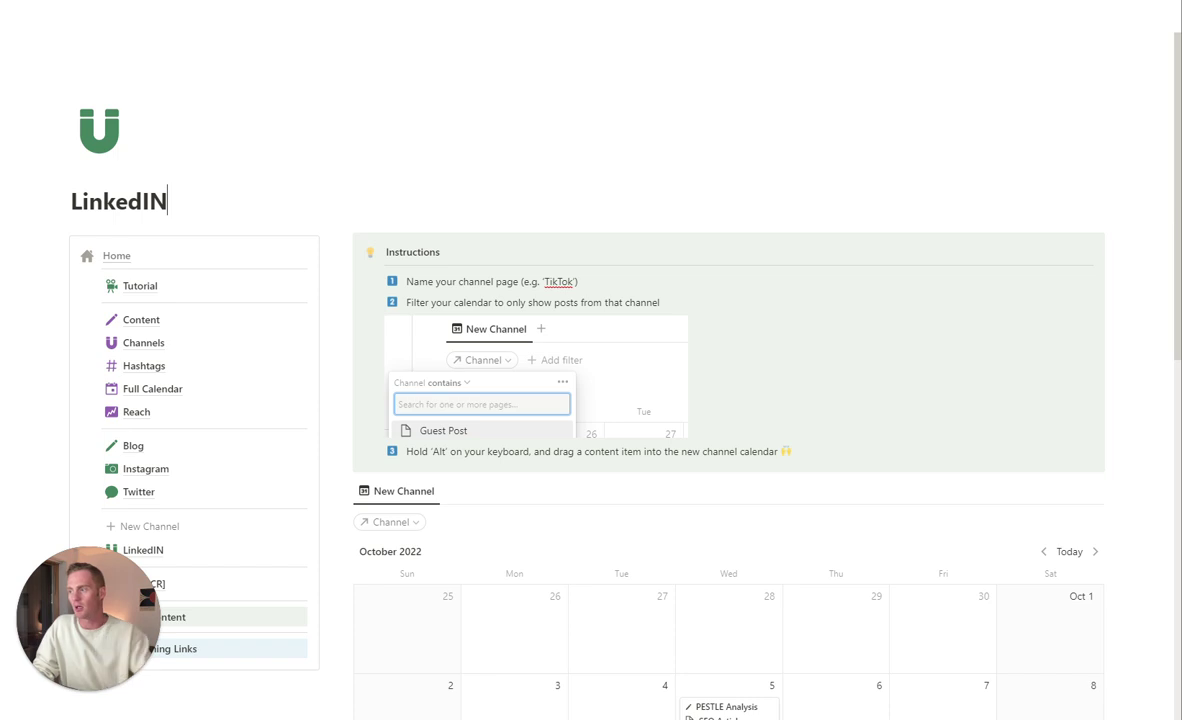
{"action": "key", "text": "BackSpace"}
- Finish the LinkedIn title and set the calendar's Channel filter to LinkedIn Post
{"action": "type", "text": "n"}
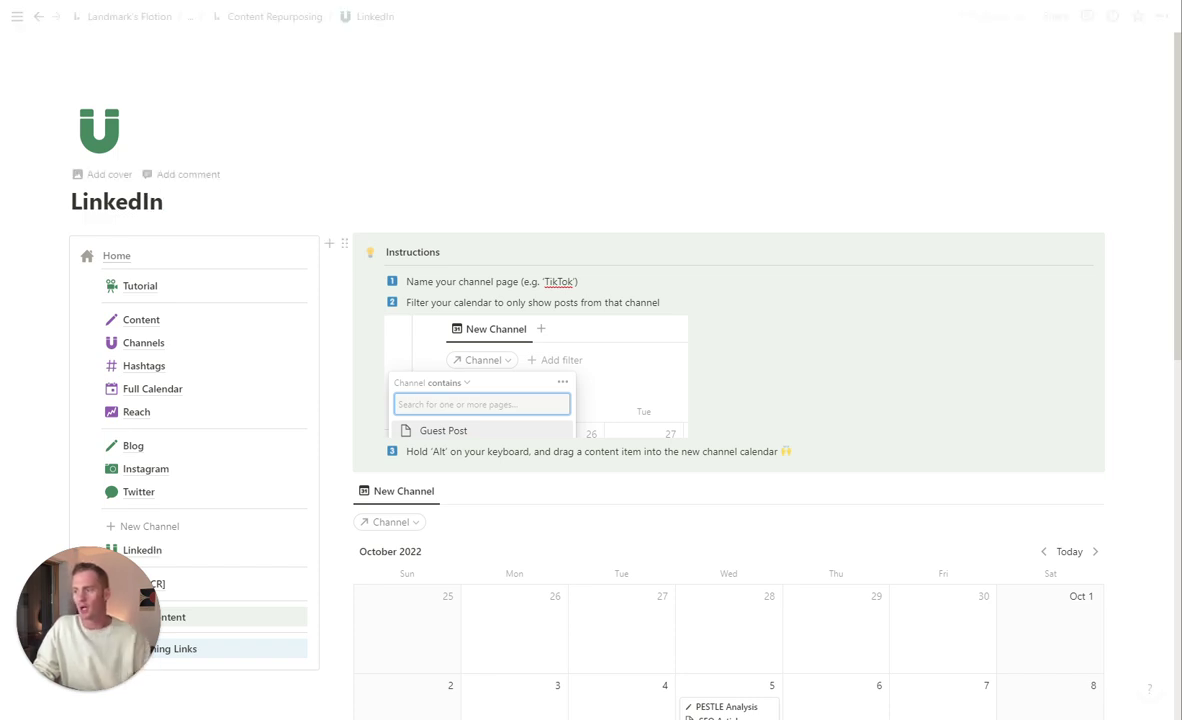
{"action": "scroll", "coordinate": [728, 400], "scroll_direction": "down", "scroll_amount": 3}
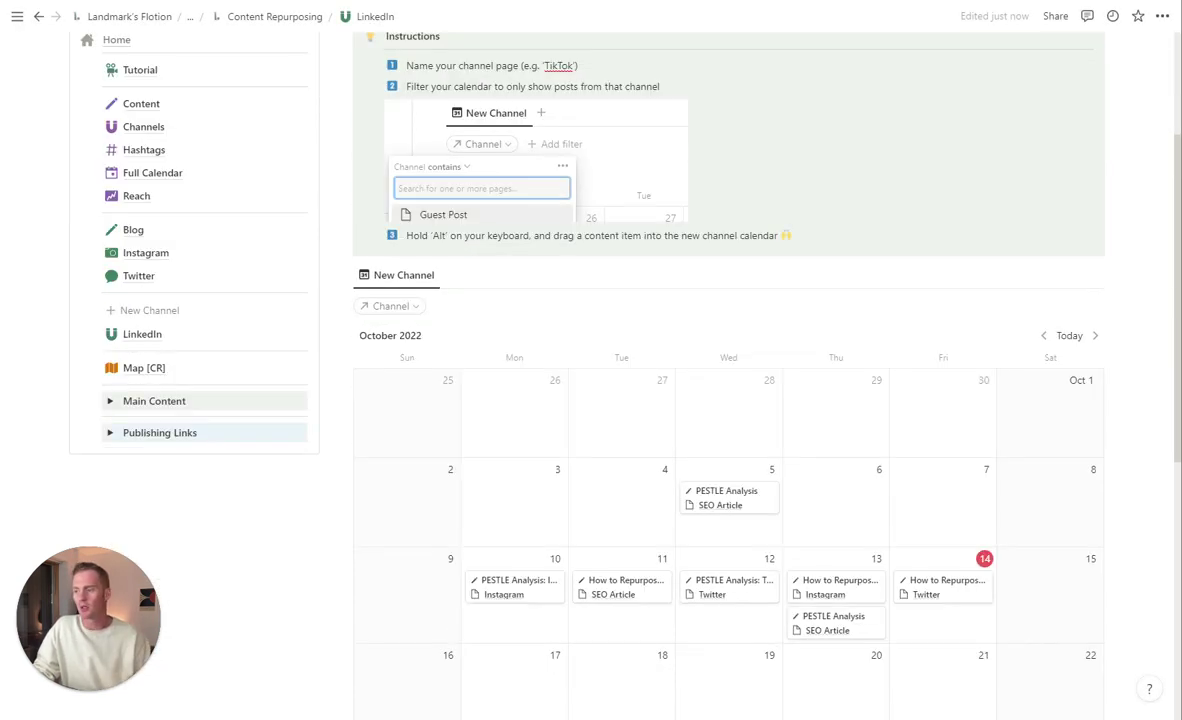
{"action": "left_click", "coordinate": [396, 310]}
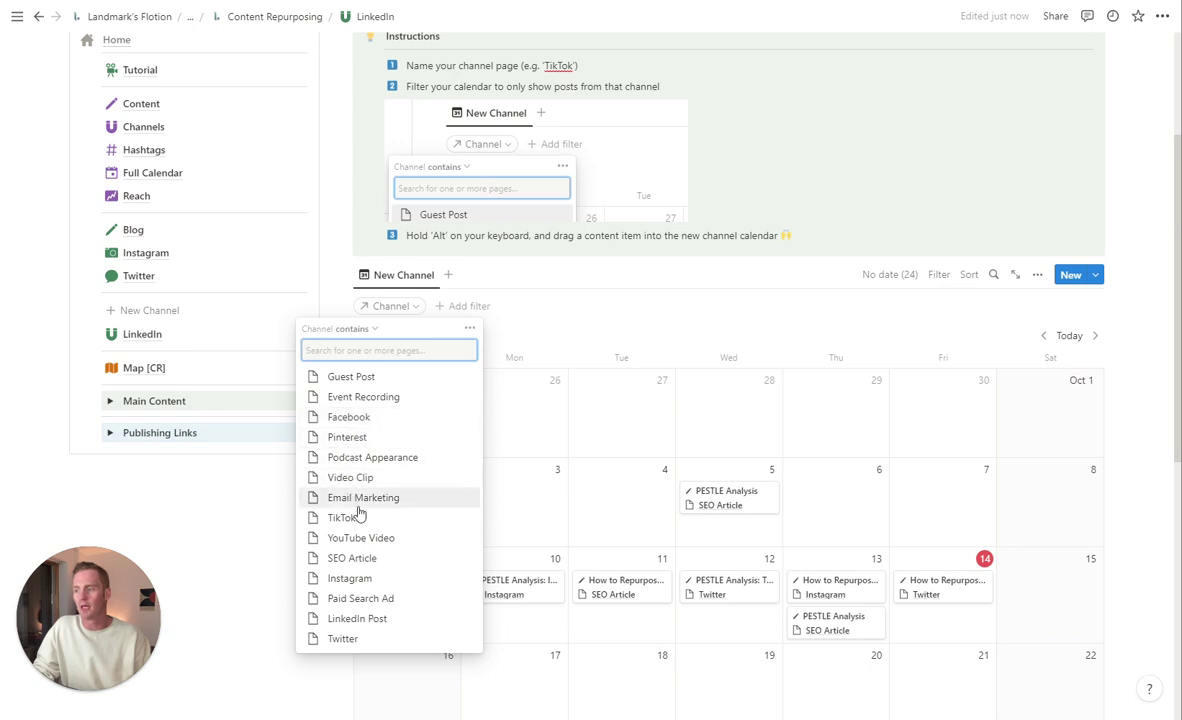
{"action": "left_click", "coordinate": [372, 620]}
{"action": "key", "text": "Escape"}
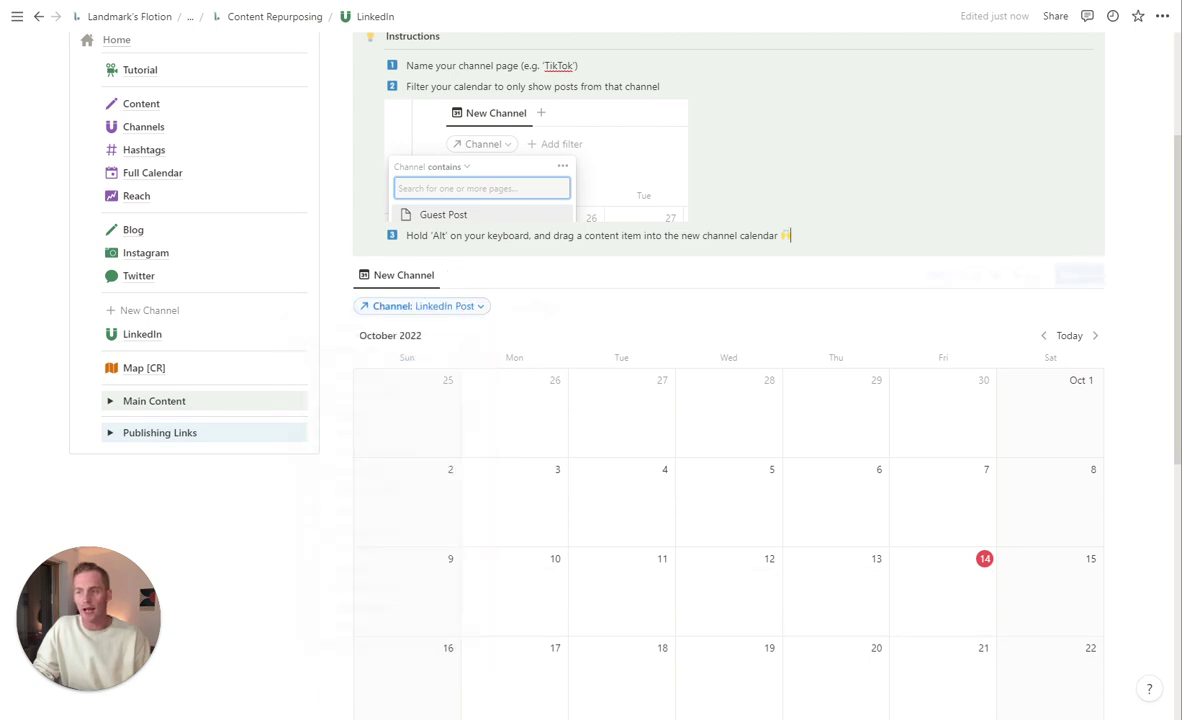
- Delete the Instructions callout from the LinkedIn page
{"action": "scroll", "coordinate": [728, 400], "scroll_direction": "up", "scroll_amount": 2}
{"action": "left_click", "coordinate": [340, 172]}
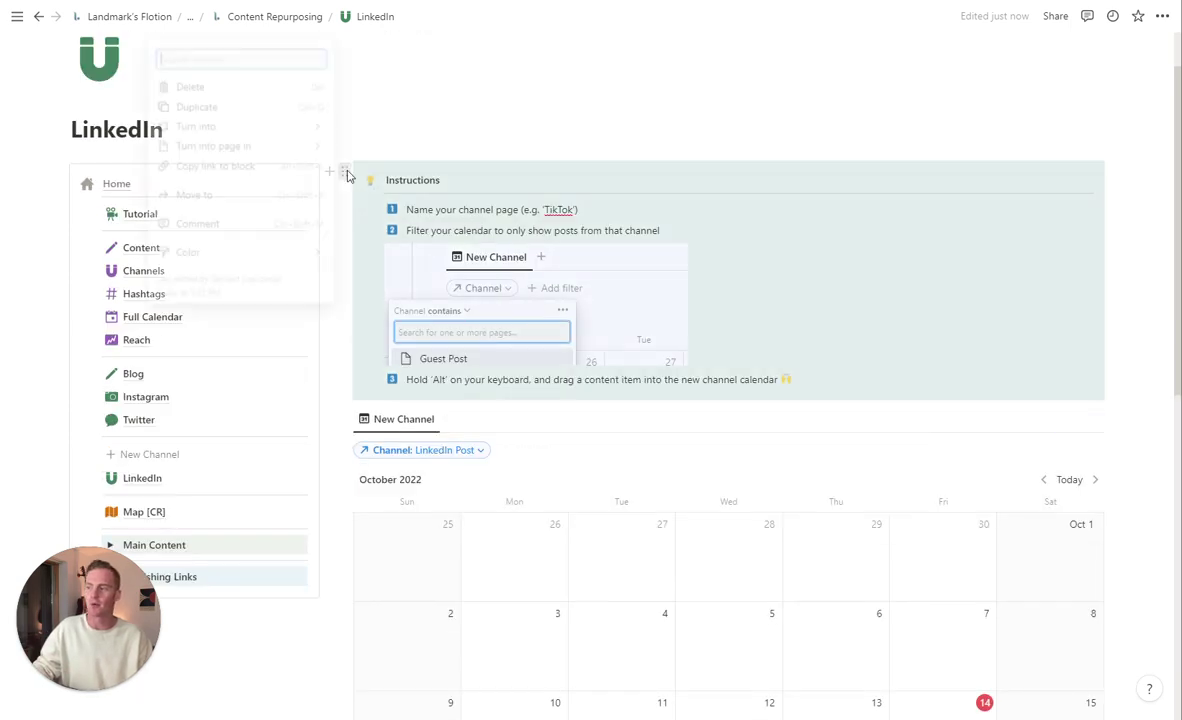
{"action": "left_click", "coordinate": [185, 82]}
- Move the LinkedIn link just under Twitter in the synced navigation block
{"action": "scroll", "coordinate": [947, 438], "scroll_direction": "down", "scroll_amount": 3}
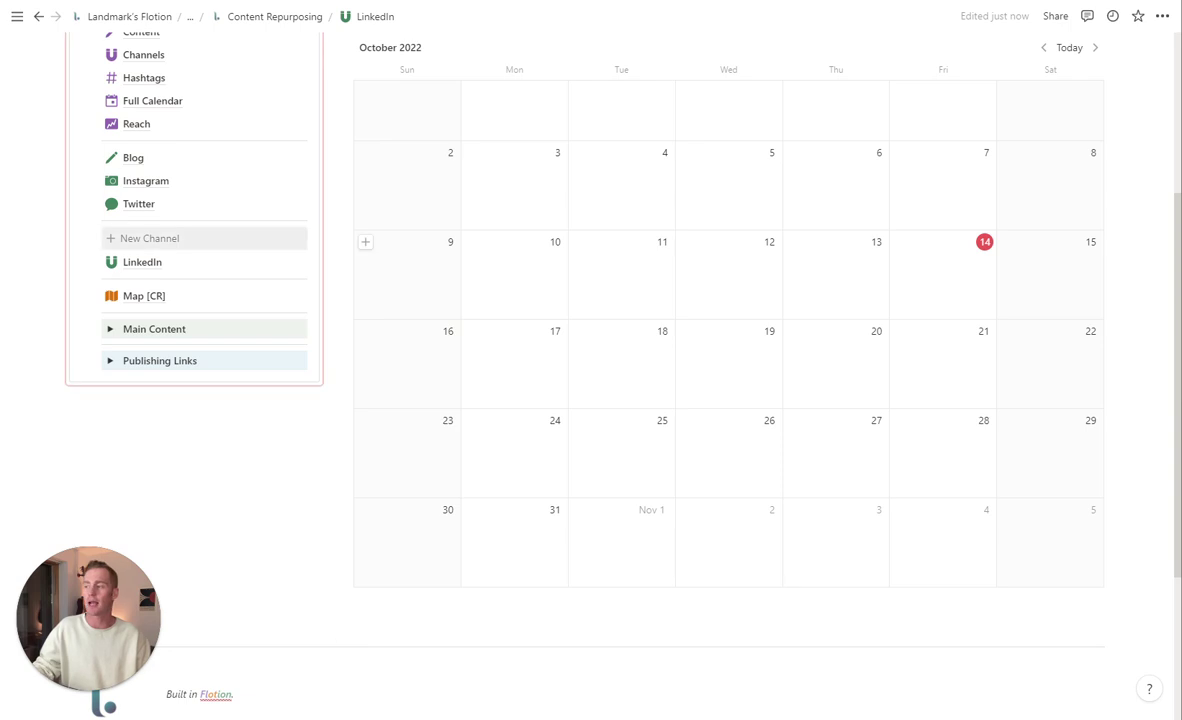
{"action": "left_click", "coordinate": [95, 245]}
{"action": "left_click_drag", "start_coordinate": [97, 244], "coordinate": [133, 253]}
- Alt-drag a copy of PESTLE Analysis from Main Content onto Tuesday, October 11
{"action": "left_click", "coordinate": [108, 334]}
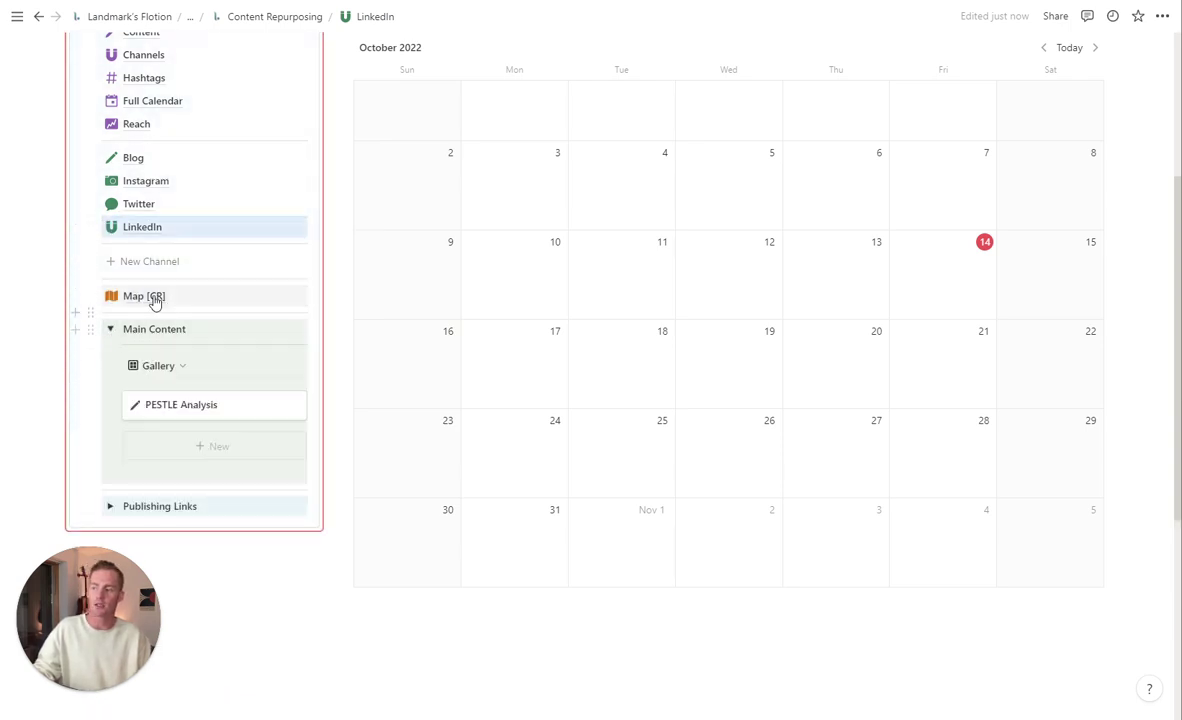
{"action": "scroll", "coordinate": [160, 300], "scroll_direction": "down", "scroll_amount": 2}
{"action": "left_click_drag", "start_coordinate": [193, 266], "coordinate": [648, 150]}
{"action": "scroll", "coordinate": [560, 320], "scroll_direction": "up", "scroll_amount": 2}
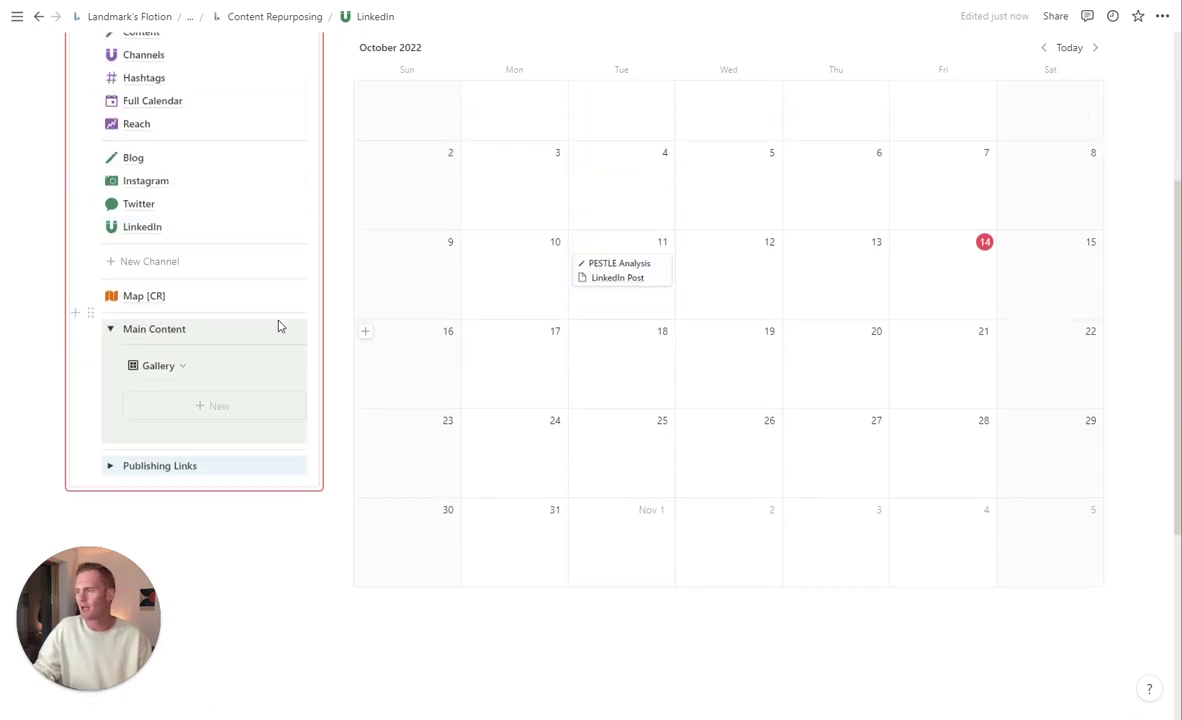
{"action": "key", "text": "ctrl+z"}
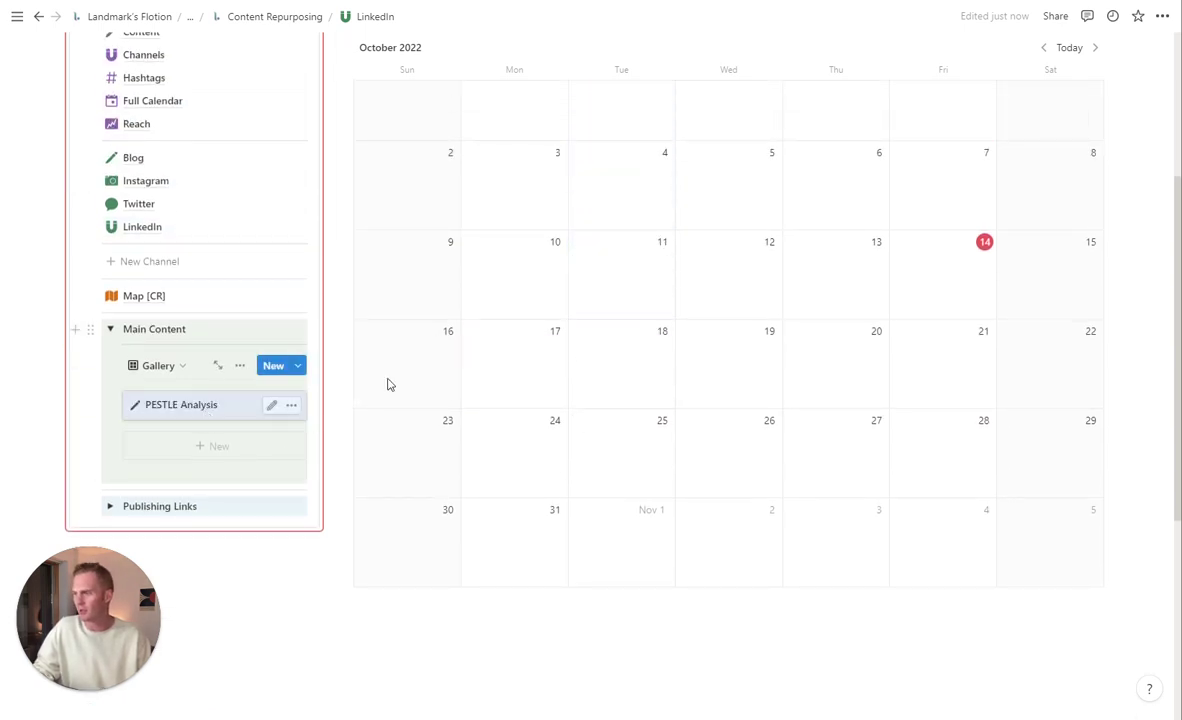
{"action": "left_click_drag", "start_coordinate": [190, 404], "coordinate": [607, 272]}
{"action": "key", "text": "alt"}
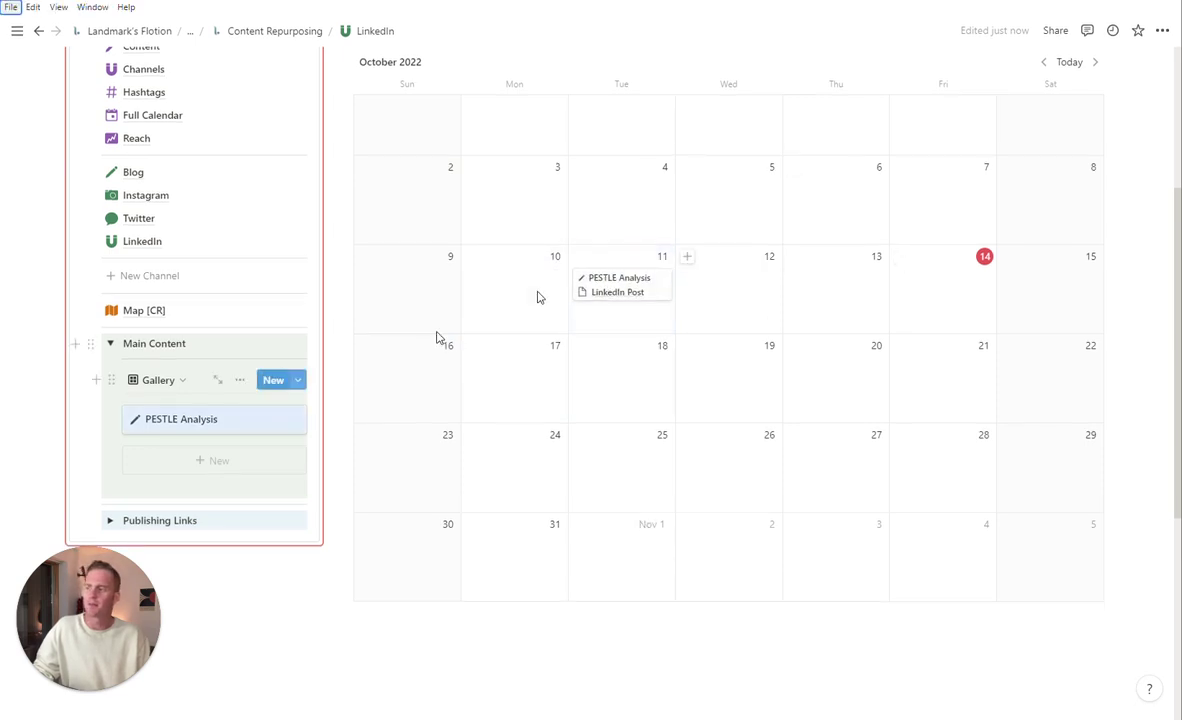
{"action": "key", "text": "Escape"}
{"action": "key", "text": "Escape"}
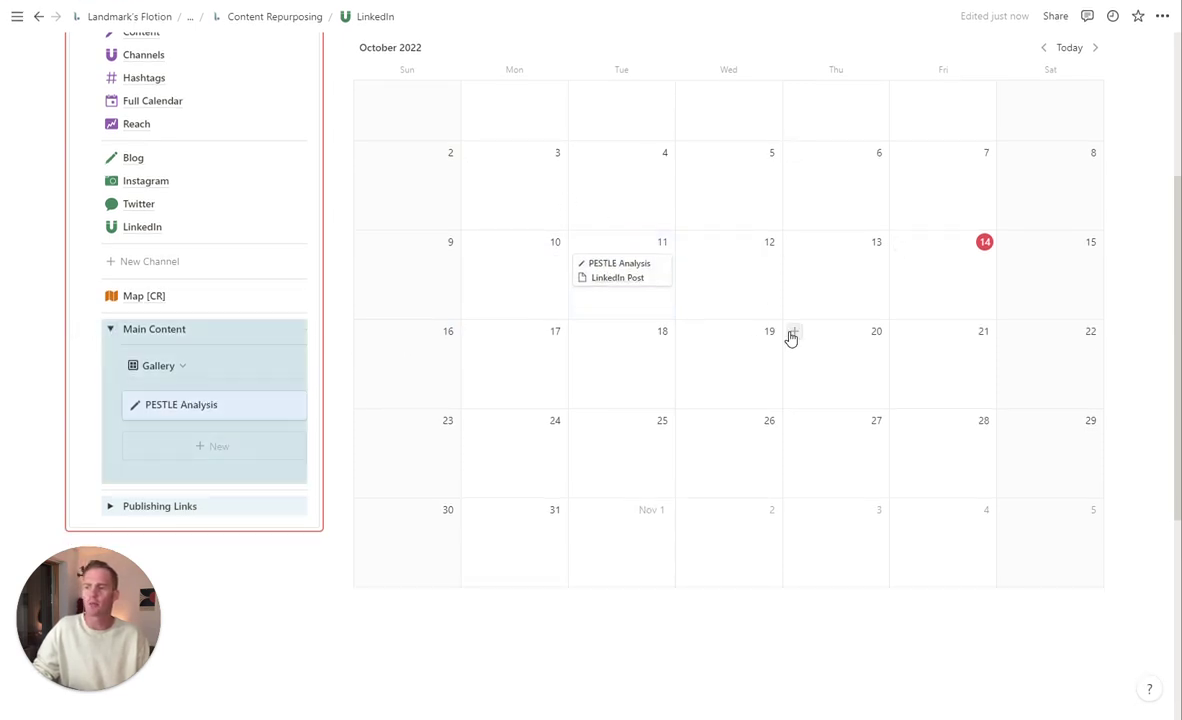
{"action": "left_click", "coordinate": [111, 333]}
- Go back to the Content Repurposing dashboard via the Home link
{"action": "scroll", "coordinate": [842, 316], "scroll_direction": "up", "scroll_amount": 3}
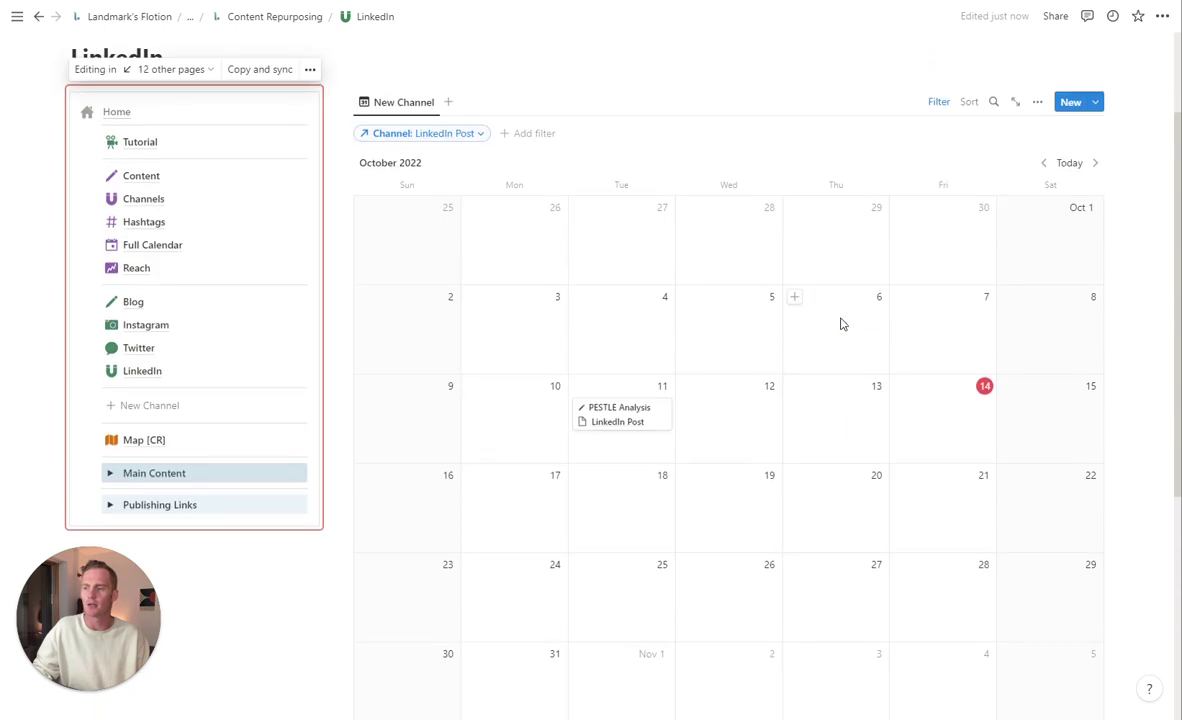
{"action": "scroll", "coordinate": [762, 351], "scroll_direction": "up", "scroll_amount": 2}
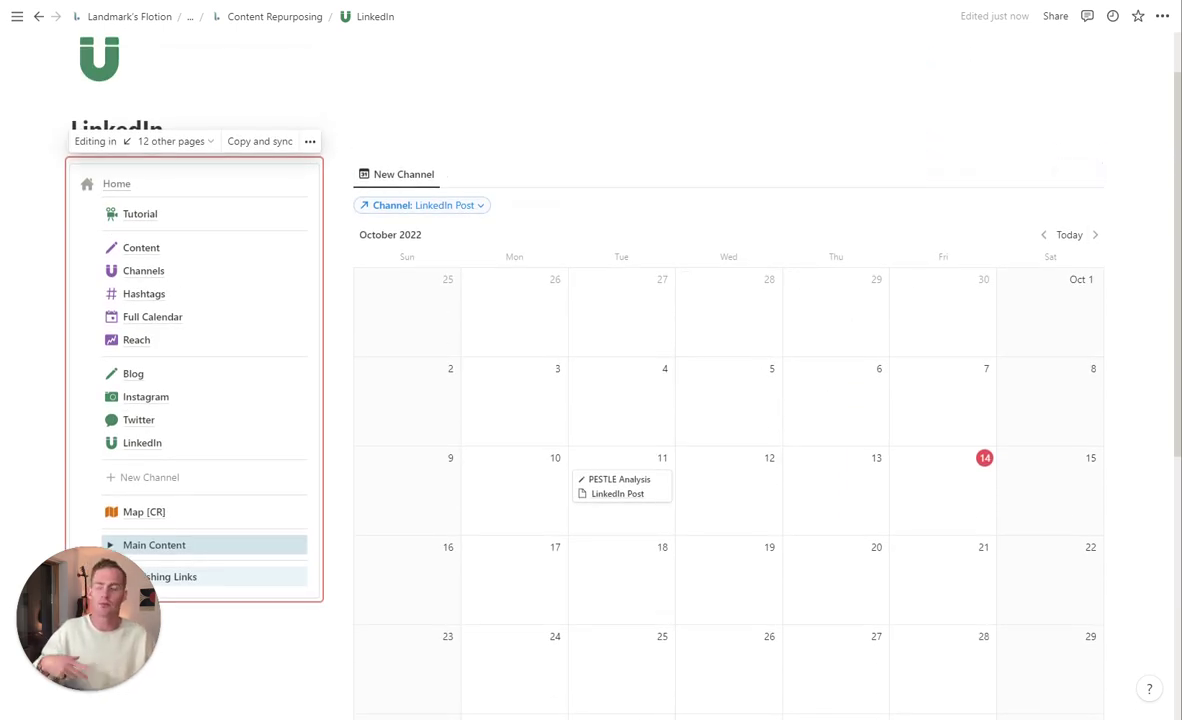
{"action": "mouse_move", "coordinate": [116, 195]}
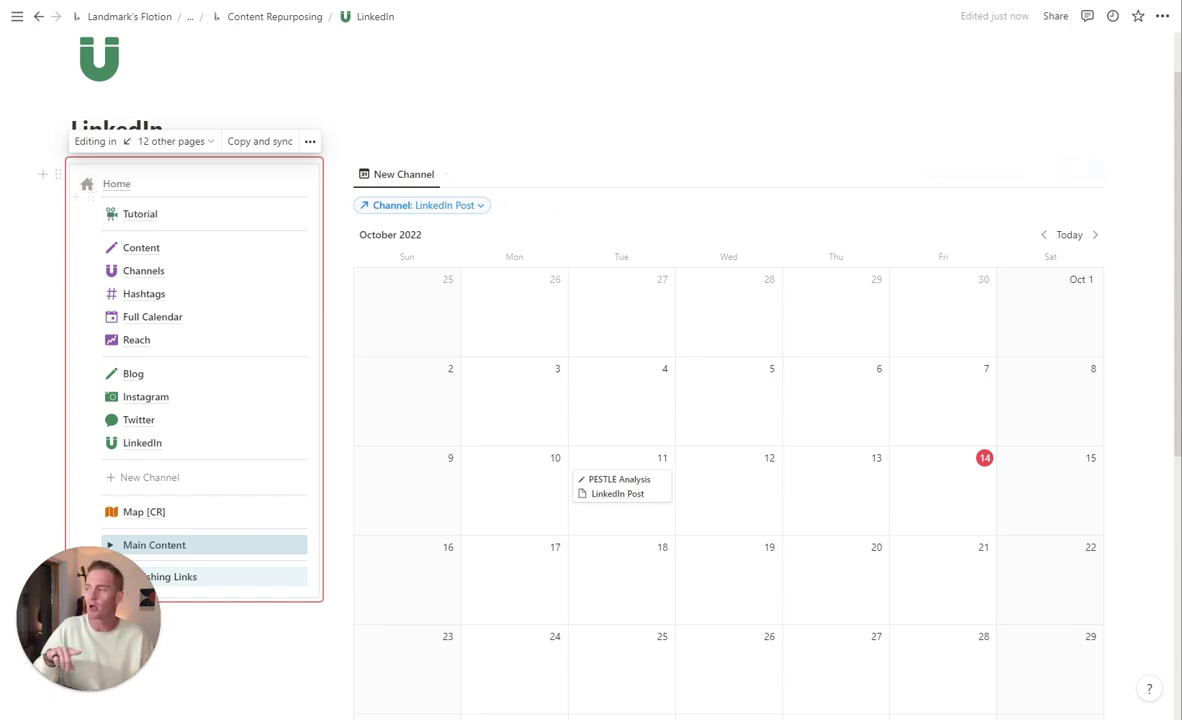
{"action": "left_click", "coordinate": [118, 191]}
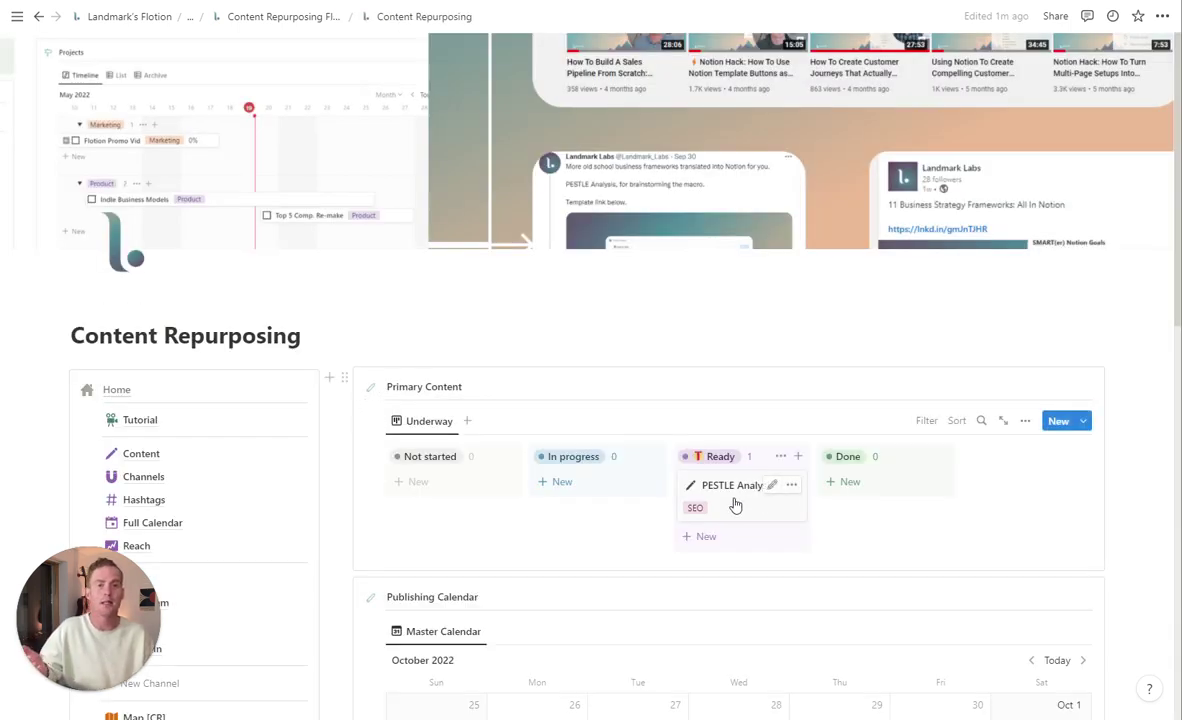
- Preview the PESTLE Analysis item's properties in side peek, then close it
{"action": "left_click", "coordinate": [735, 506]}
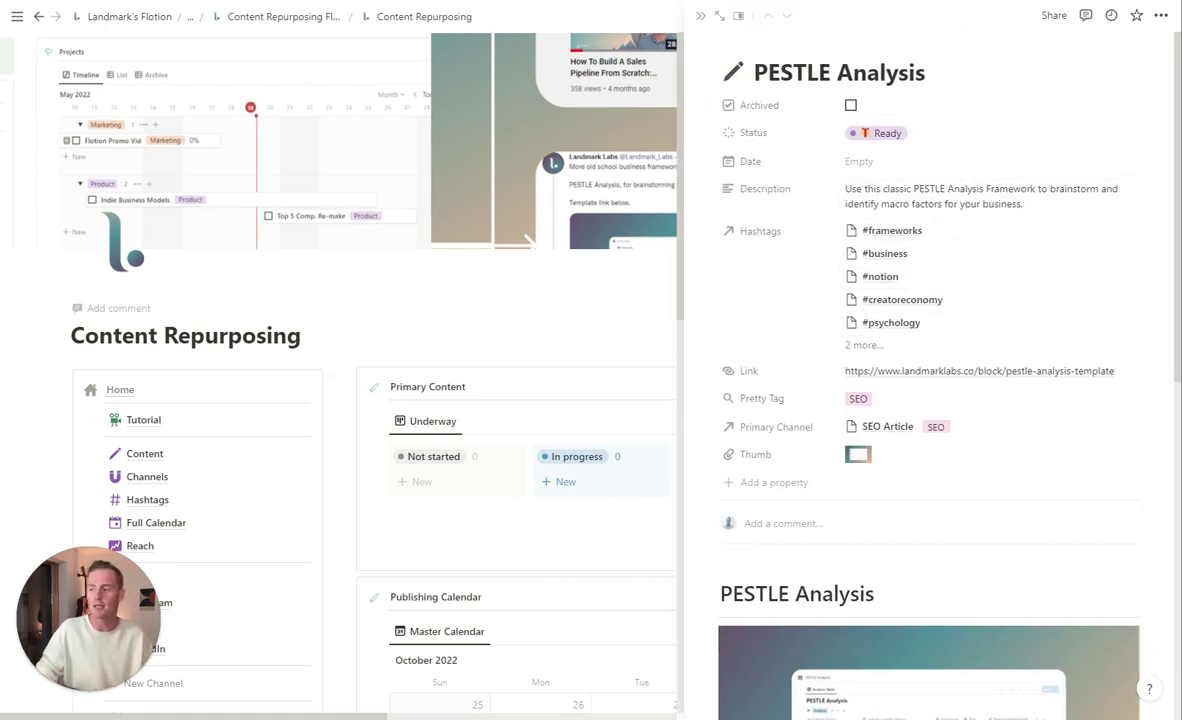
{"action": "left_click", "coordinate": [299, 335]}
{"action": "scroll", "coordinate": [430, 327], "scroll_direction": "down", "scroll_amount": 3}
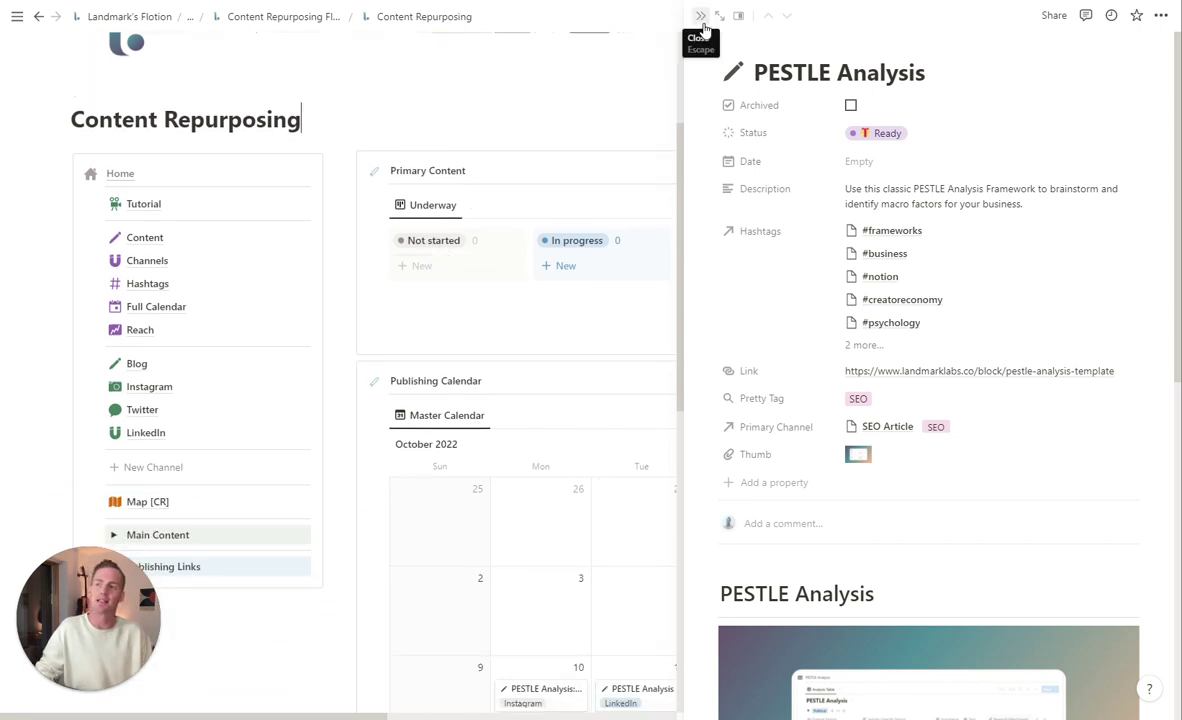
{"action": "left_click", "coordinate": [701, 16]}
- Expand the Main Content toggle to reveal the gallery with PESTLE Analysis
{"action": "scroll", "coordinate": [456, 237], "scroll_direction": "down", "scroll_amount": 3}
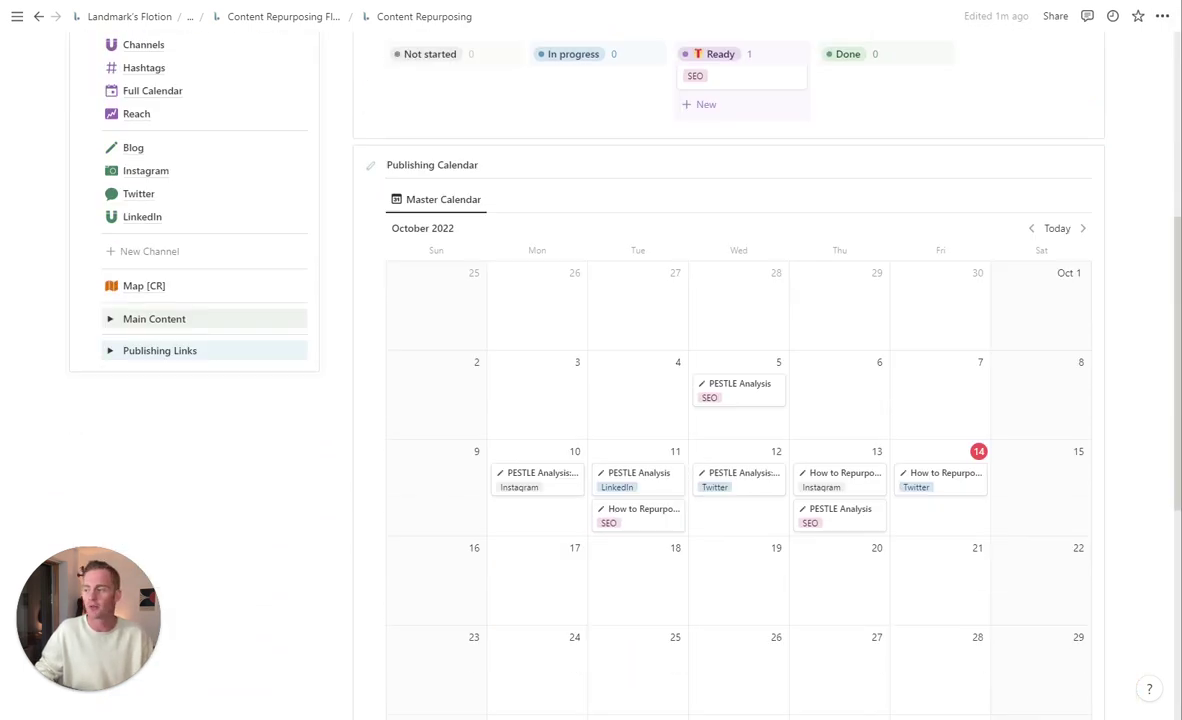
{"action": "scroll", "coordinate": [116, 193], "scroll_direction": "up", "scroll_amount": 3}
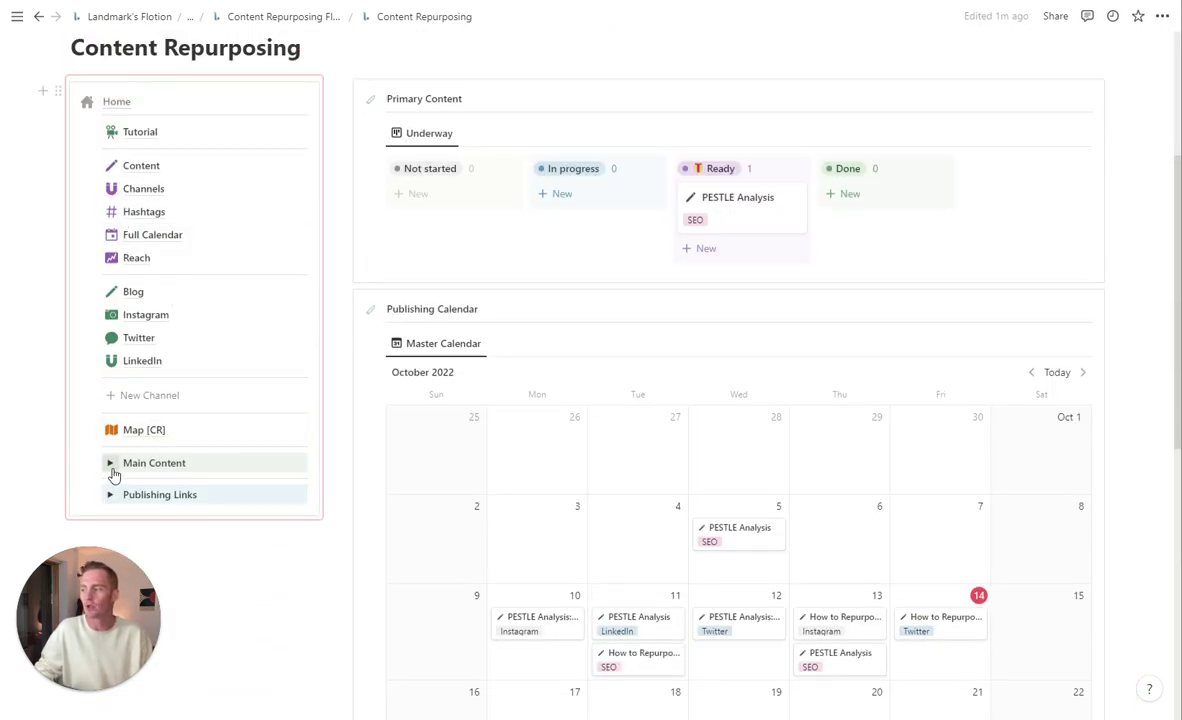
{"action": "left_click", "coordinate": [112, 464]}
{"action": "scroll", "coordinate": [193, 435], "scroll_direction": "down", "scroll_amount": 3}
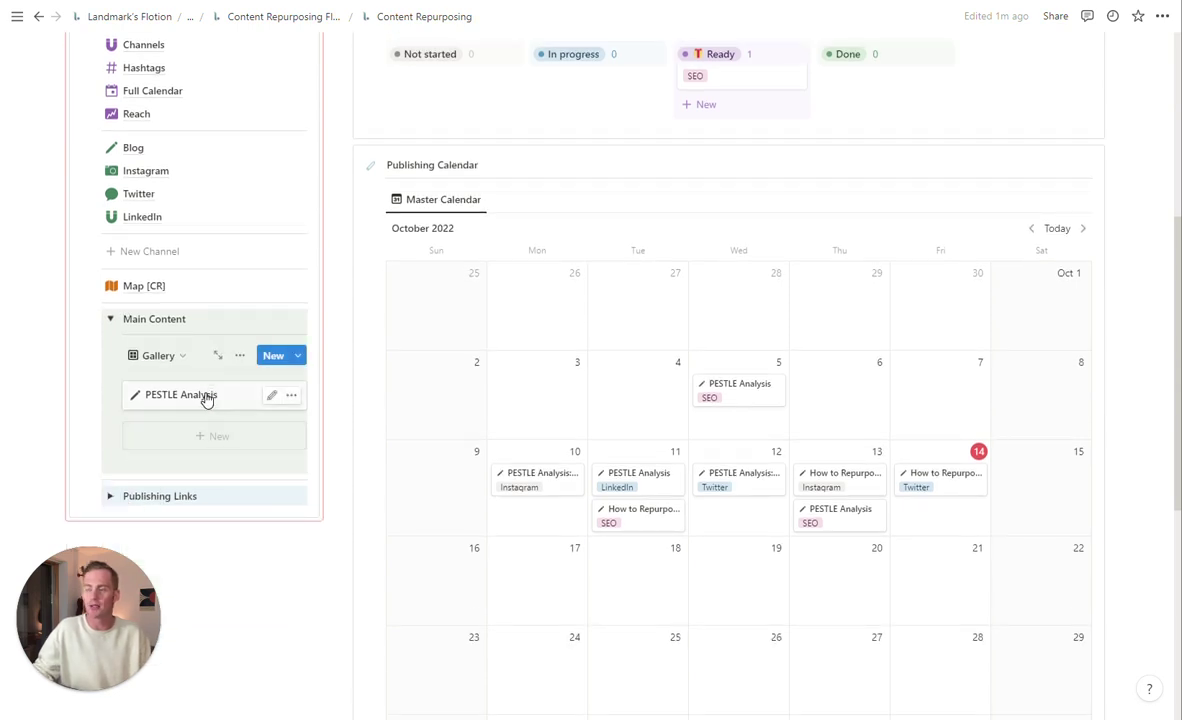
{"action": "scroll", "coordinate": [217, 386], "scroll_direction": "up", "scroll_amount": 3}
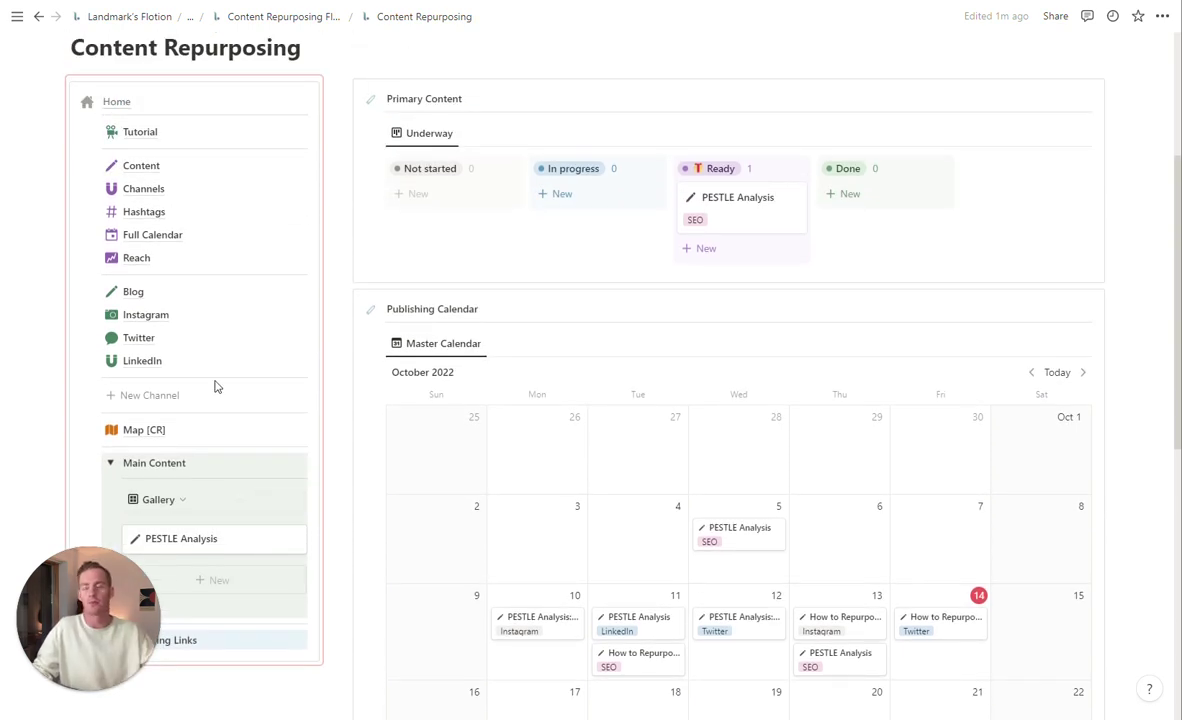
- On the Instagram page, Alt-drag a copy of PESTLE Analysis onto Wednesday, October 19
{"action": "left_click", "coordinate": [190, 316]}
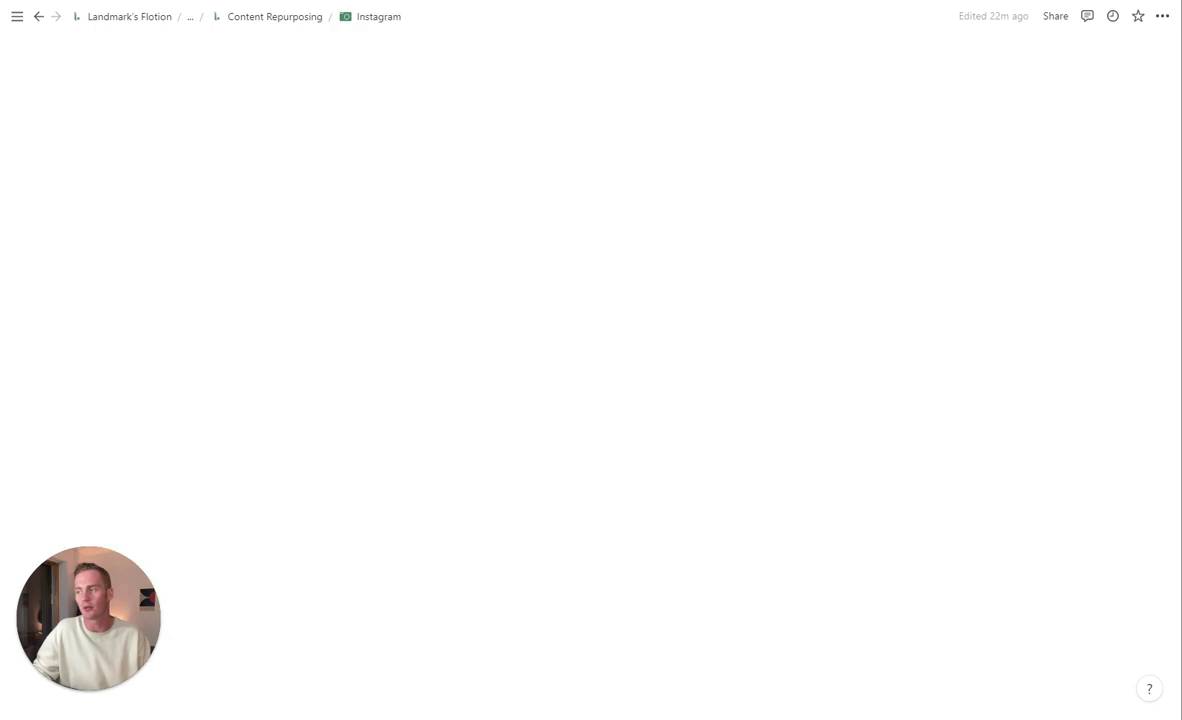
{"action": "scroll", "coordinate": [598, 275], "scroll_direction": "down", "scroll_amount": 5}
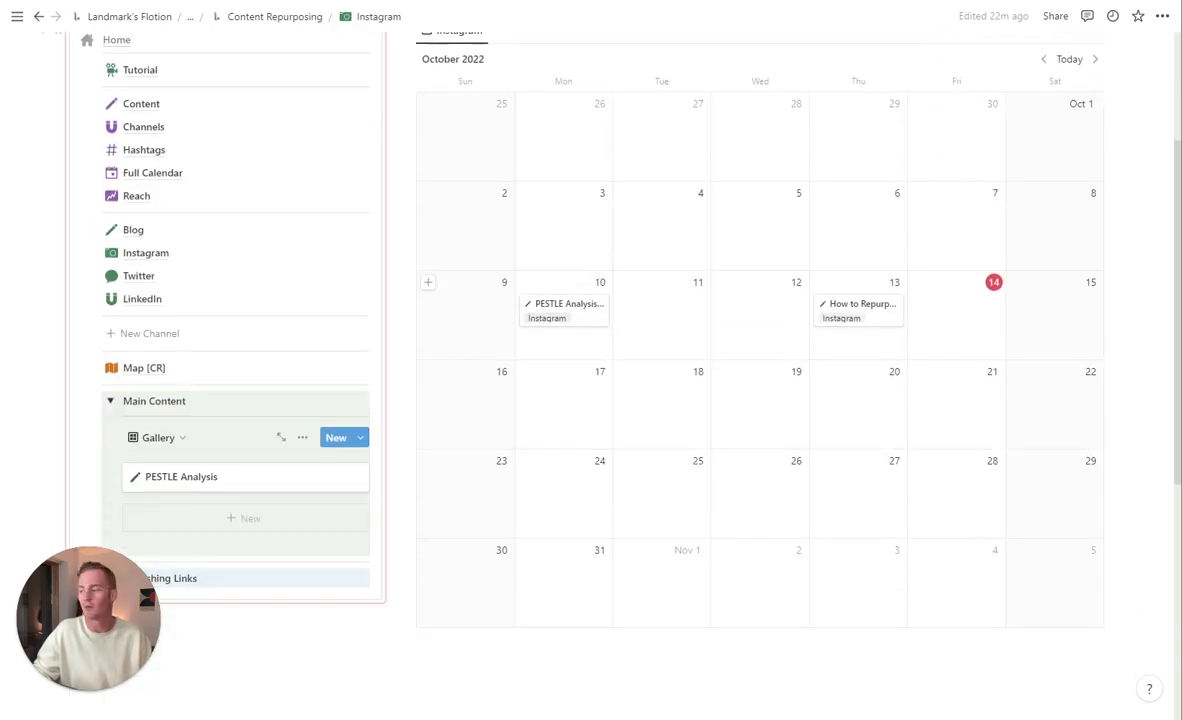
{"action": "scroll", "coordinate": [237, 483], "scroll_direction": "up", "scroll_amount": 2}
{"action": "left_click_drag", "start_coordinate": [237, 554], "coordinate": [640, 462]}
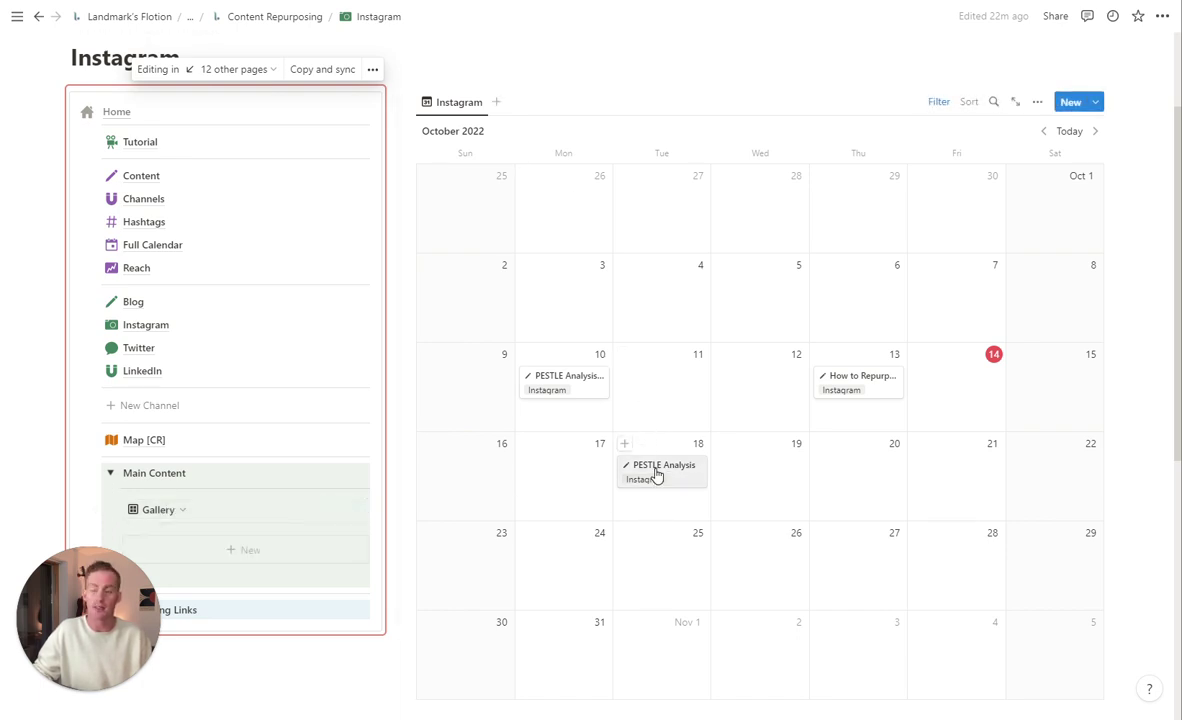
{"action": "left_click_drag", "start_coordinate": [657, 477], "coordinate": [225, 538]}
{"action": "scroll", "coordinate": [420, 400], "scroll_direction": "down", "scroll_amount": 1}
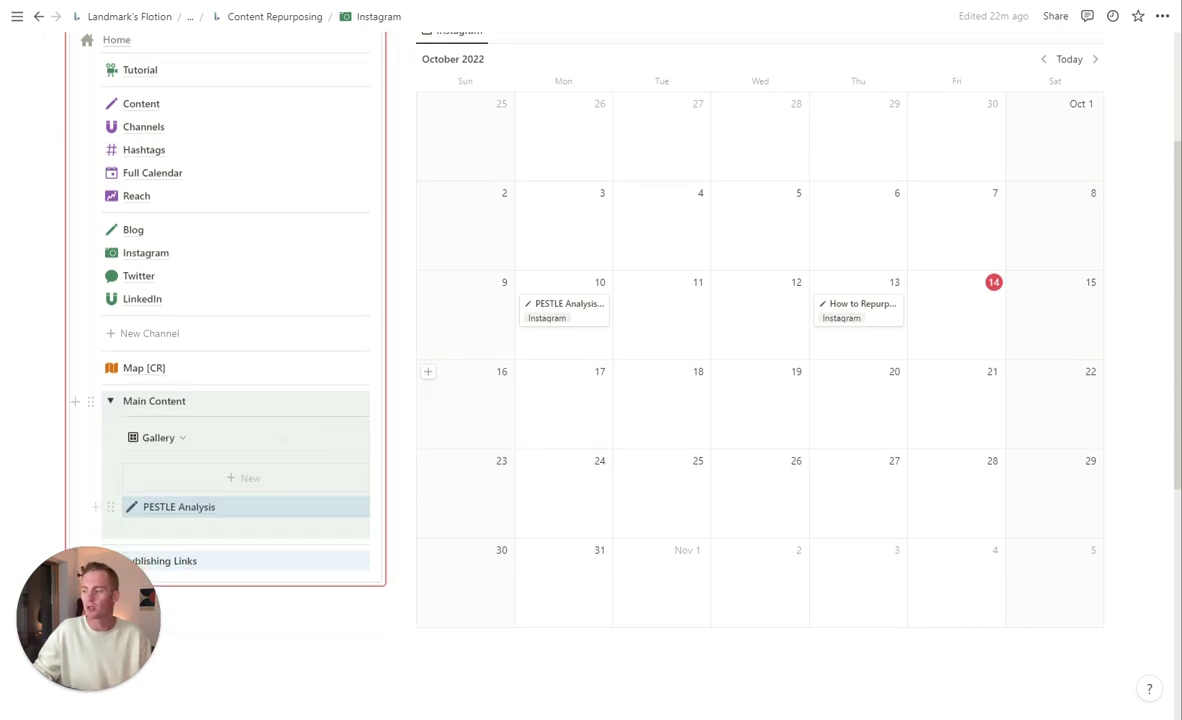
{"action": "left_click_drag", "start_coordinate": [266, 486], "coordinate": [744, 383]}
{"action": "key", "text": "alt"}
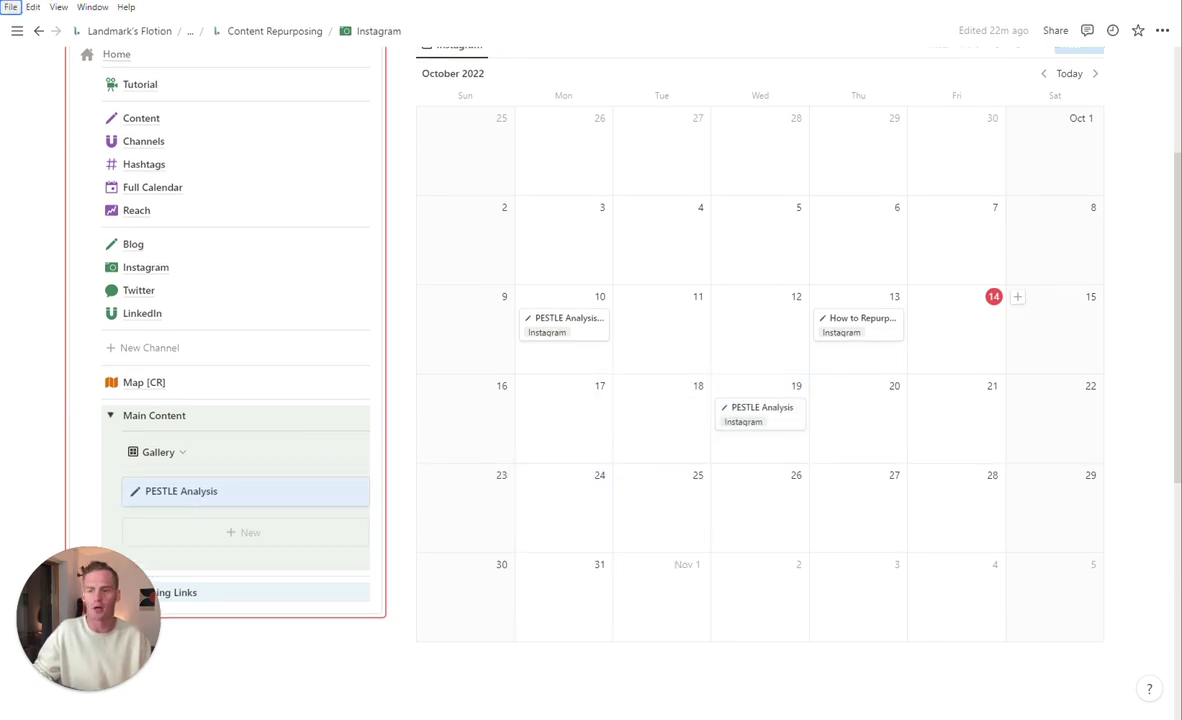
- Collapse Main Content and narrow the navigation column to widen the calendar
{"action": "scroll", "coordinate": [778, 347], "scroll_direction": "up", "scroll_amount": 3}
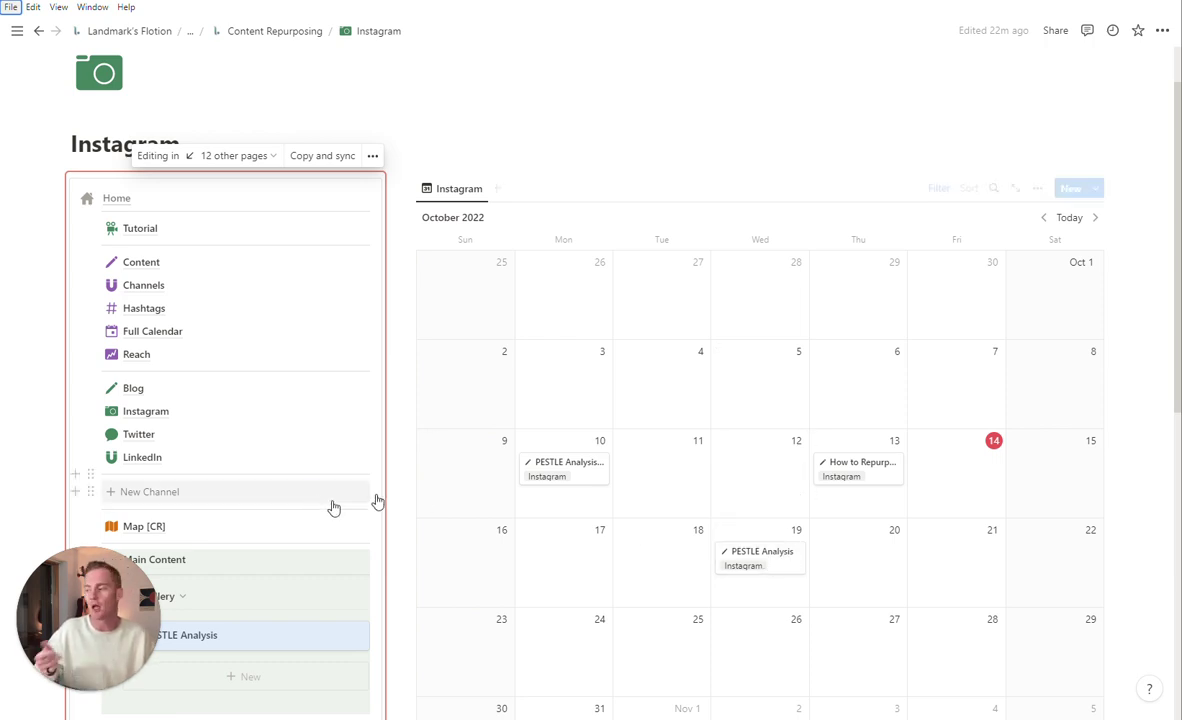
{"action": "scroll", "coordinate": [359, 369], "scroll_direction": "down", "scroll_amount": 3}
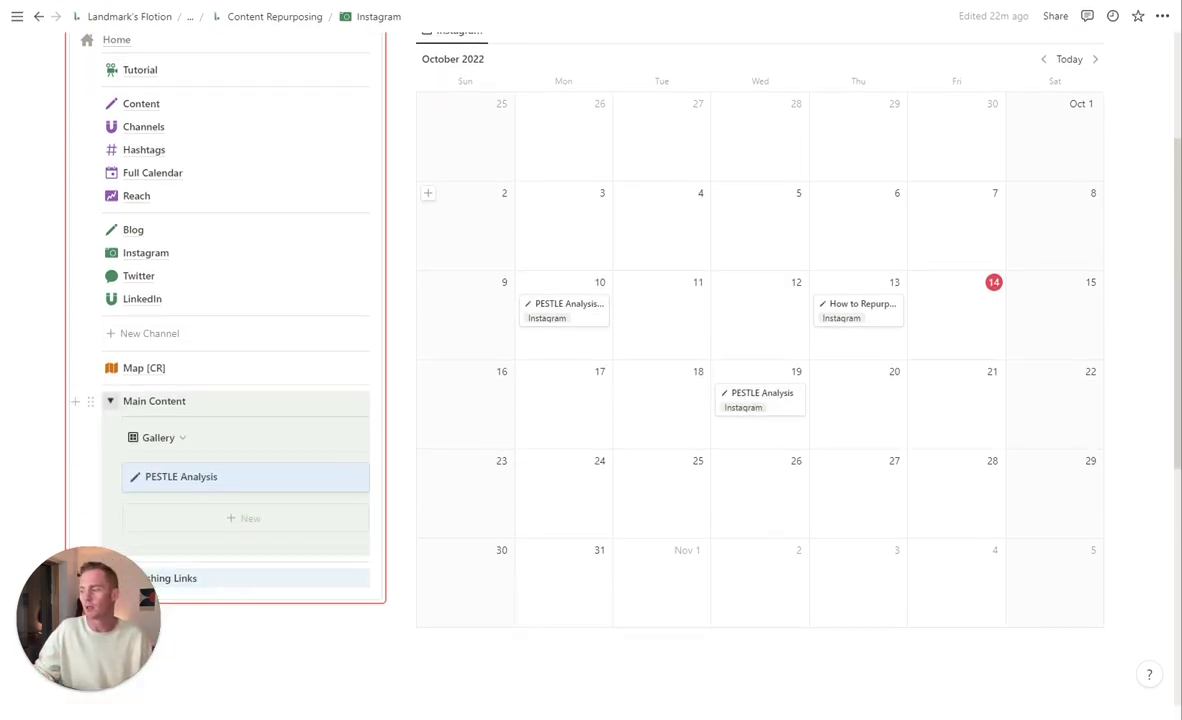
{"action": "left_click", "coordinate": [90, 401]}
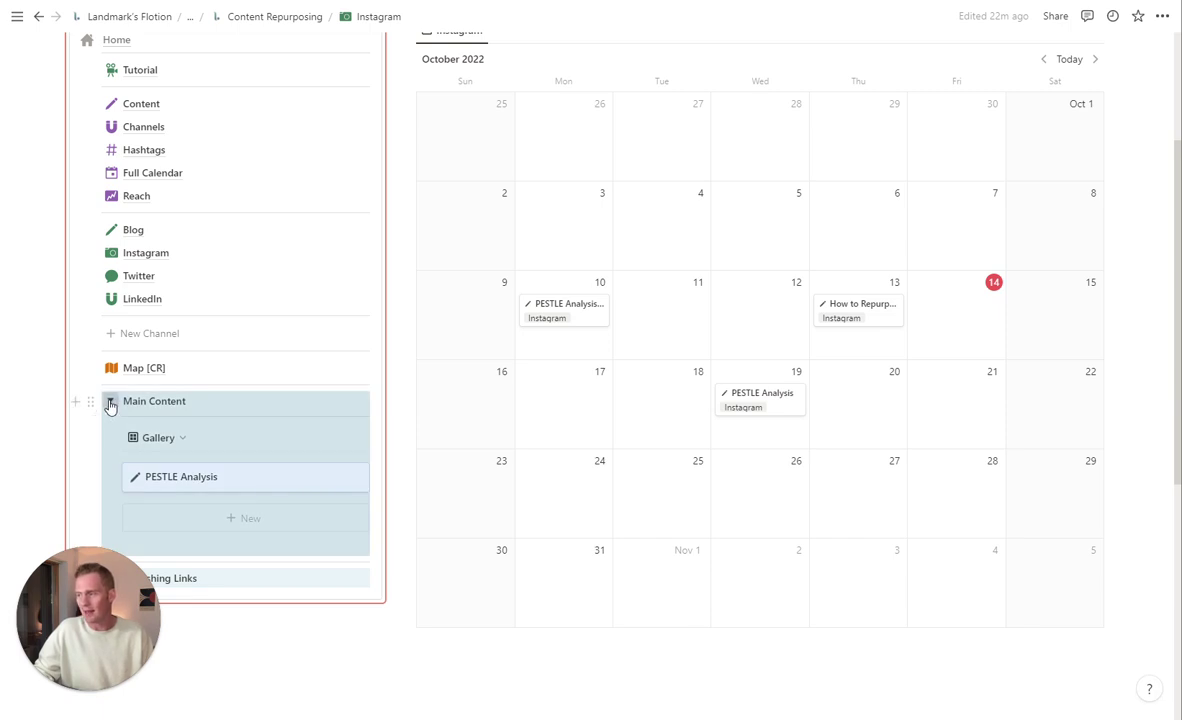
{"action": "left_click", "coordinate": [110, 402]}
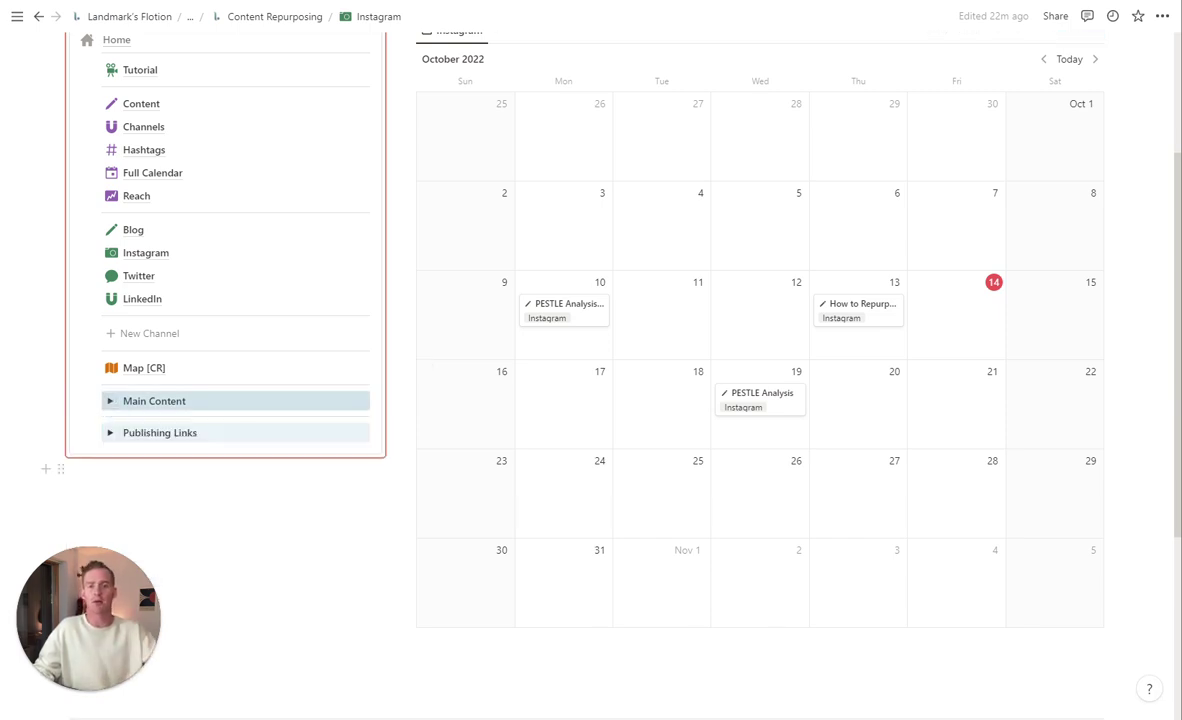
{"action": "scroll", "coordinate": [548, 218], "scroll_direction": "up", "scroll_amount": 2}
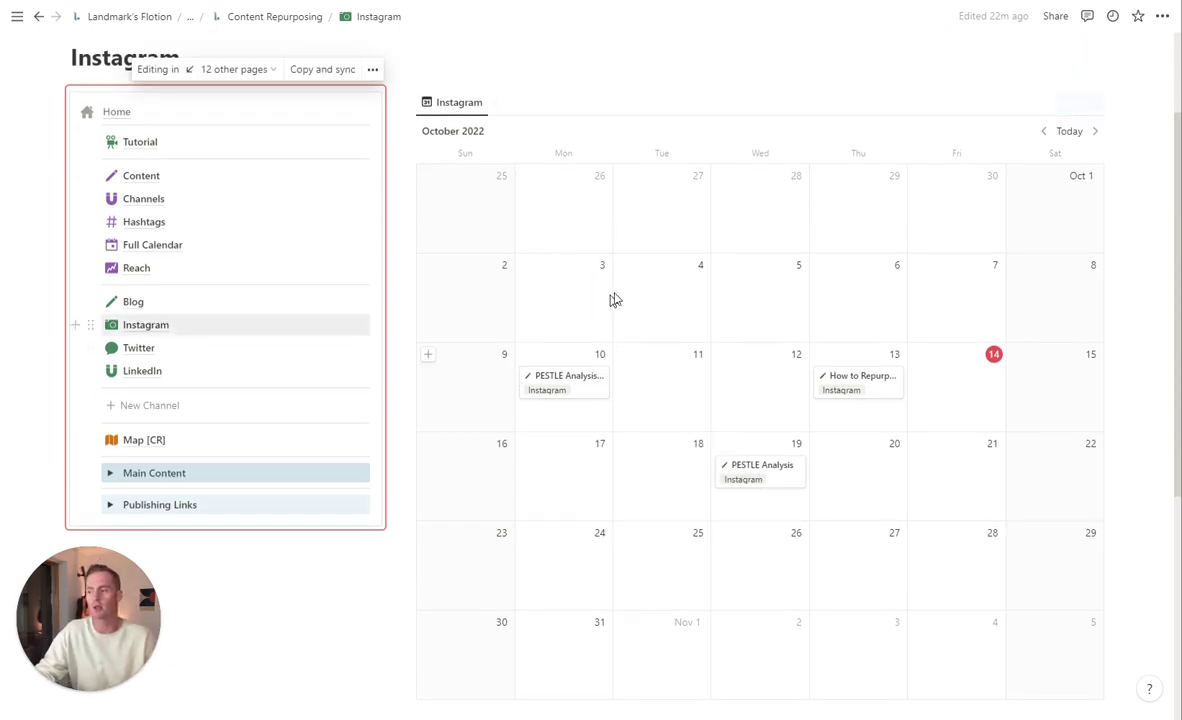
{"action": "left_click_drag", "start_coordinate": [398, 250], "coordinate": [356, 250]}
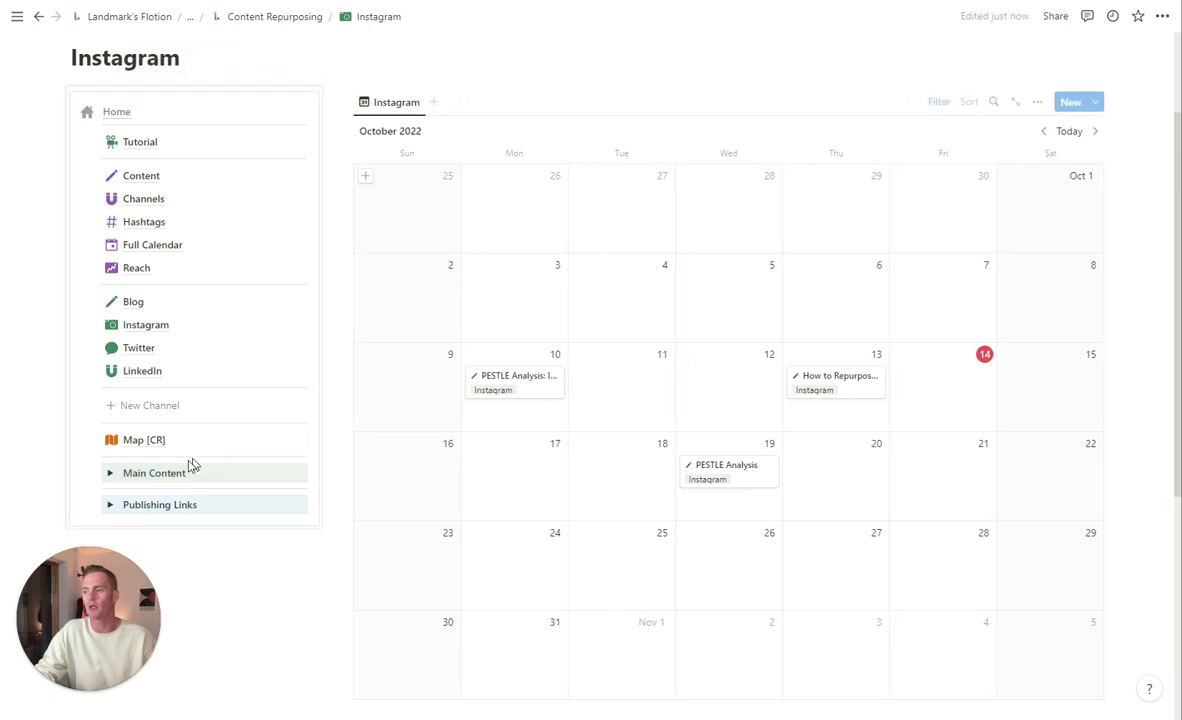
- On the LinkedIn page, move the PESTLE Analysis post from October 11 to October 14
{"action": "left_click", "coordinate": [111, 505]}
{"action": "scroll", "coordinate": [111, 511], "scroll_direction": "down", "scroll_amount": 2}
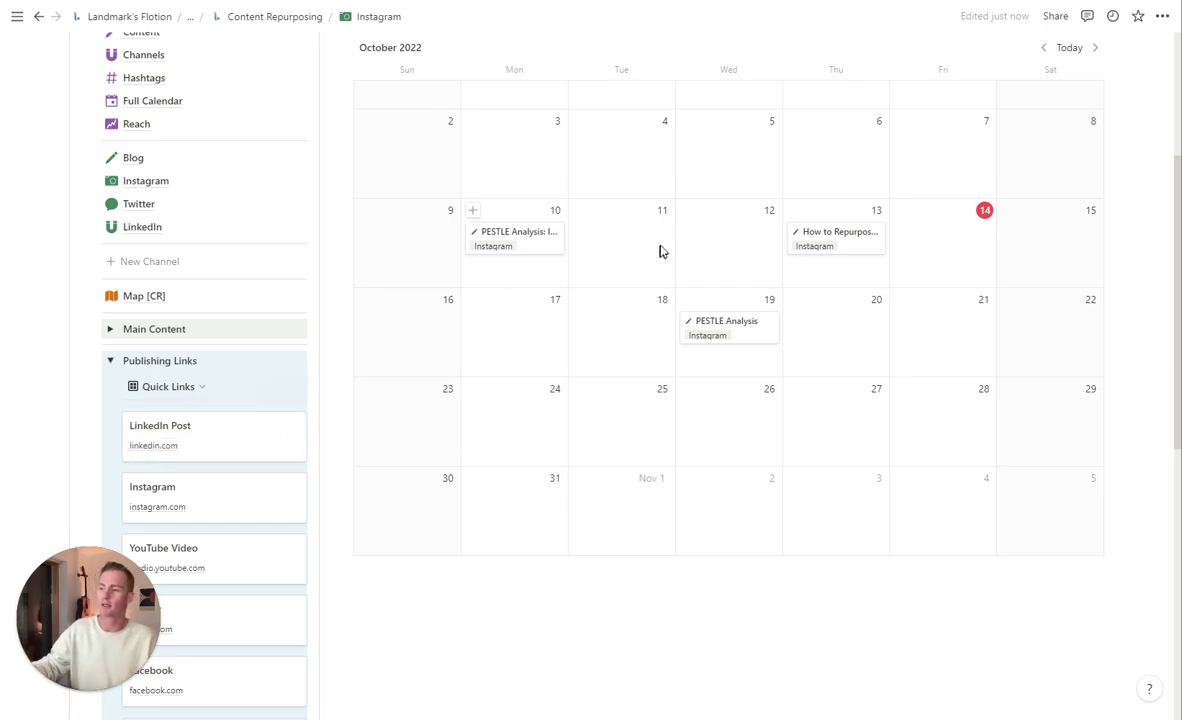
{"action": "scroll", "coordinate": [216, 243], "scroll_direction": "up", "scroll_amount": 2}
{"action": "left_click", "coordinate": [169, 298]}
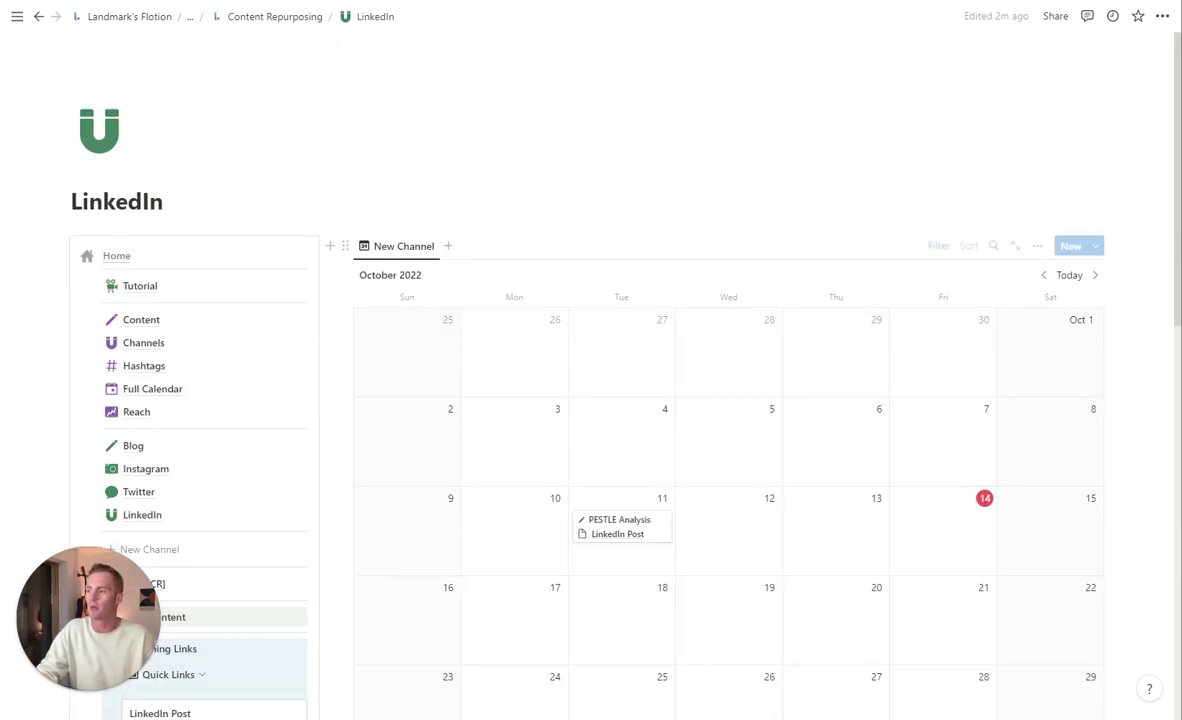
{"action": "scroll", "coordinate": [200, 400], "scroll_direction": "down", "scroll_amount": 3}
{"action": "left_click_drag", "start_coordinate": [643, 311], "coordinate": [941, 313]}
- Open the PESTLE Analysis post preview to confirm its October 14 date, then close it
{"action": "left_click", "coordinate": [941, 313]}
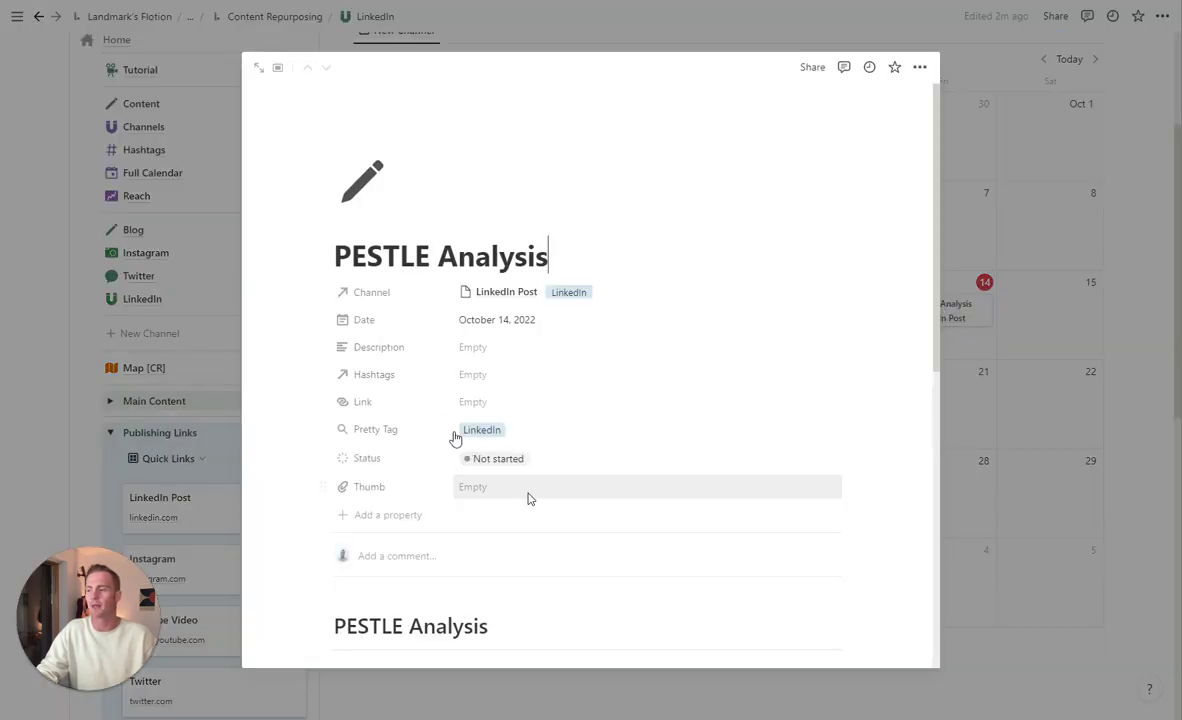
{"action": "scroll", "coordinate": [528, 496], "scroll_direction": "down", "scroll_amount": 5}
{"action": "left_click_drag", "start_coordinate": [604, 531], "coordinate": [783, 346]}
{"action": "left_click", "coordinate": [1134, 314]}
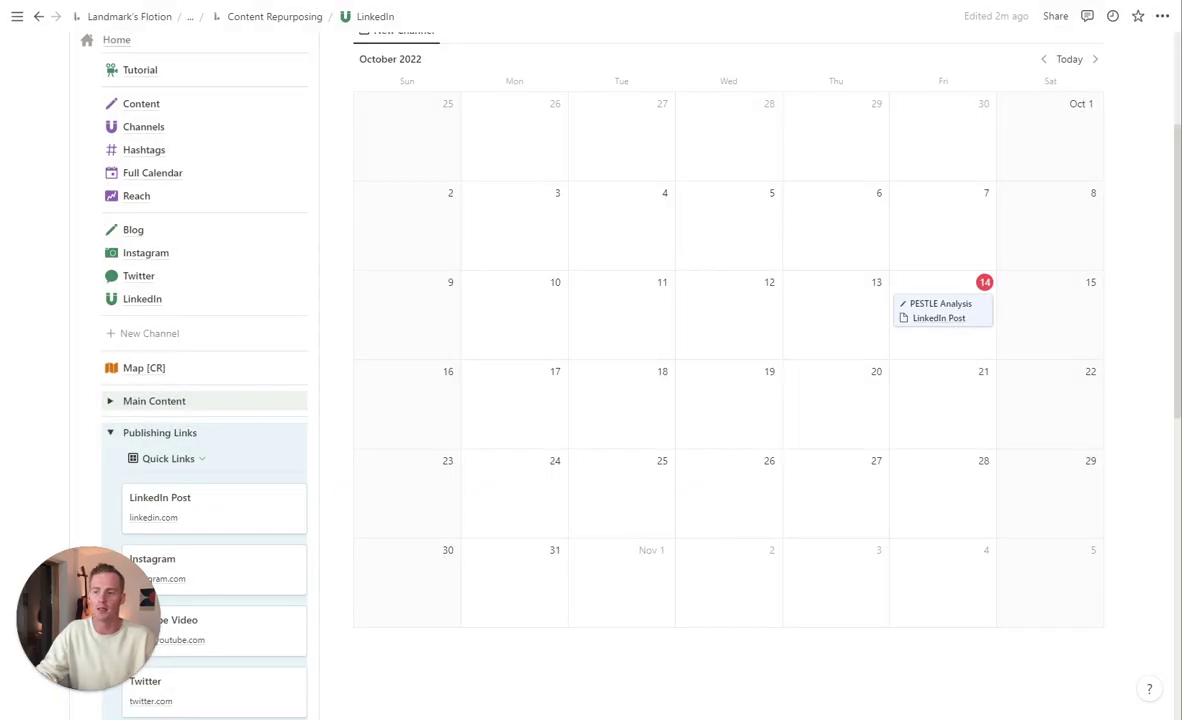
{"action": "scroll", "coordinate": [1134, 314], "scroll_direction": "up", "scroll_amount": 3}
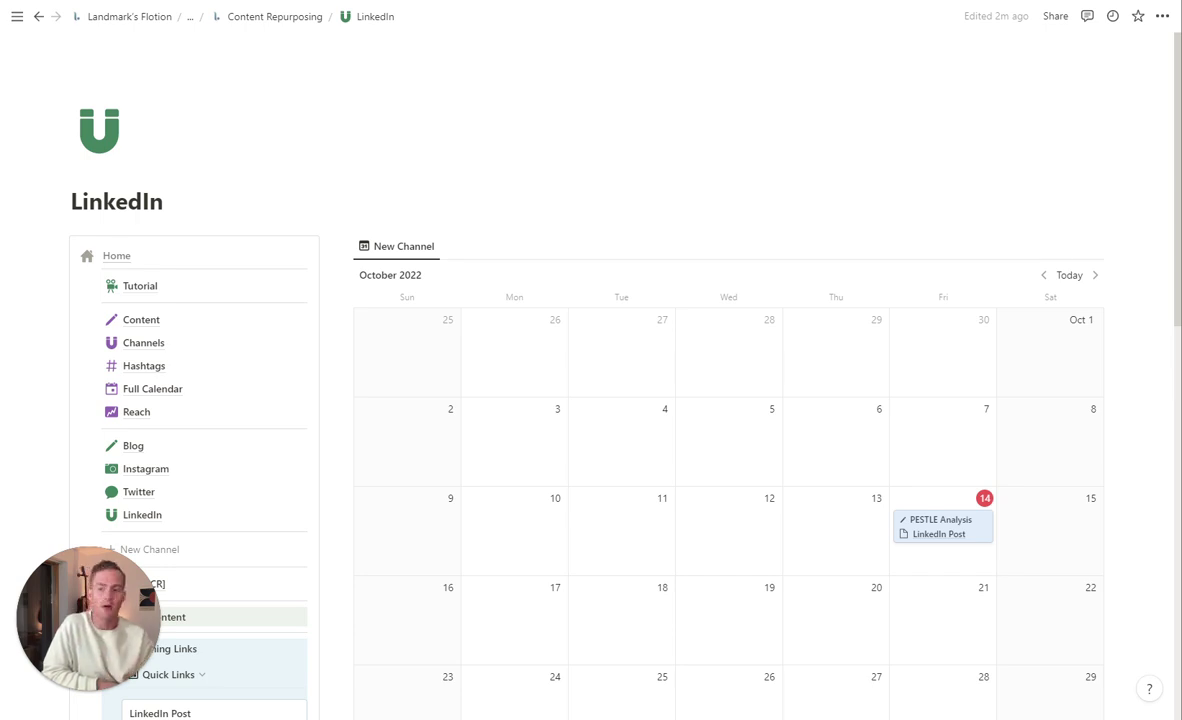
- Collapse the Publishing Links section in the sidebar
{"action": "key", "text": "Escape"}
{"action": "scroll", "coordinate": [507, 318], "scroll_direction": "down", "scroll_amount": 4}
{"action": "scroll", "coordinate": [530, 360], "scroll_direction": "up", "scroll_amount": 2}
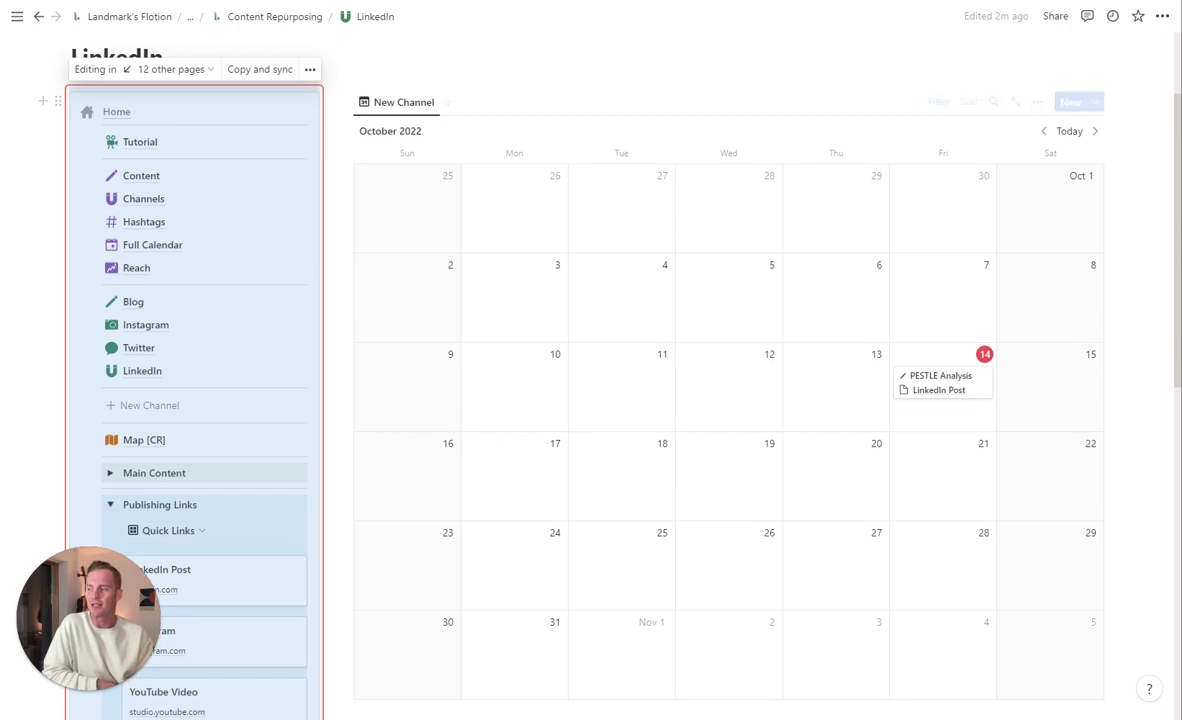
{"action": "left_click", "coordinate": [110, 504]}
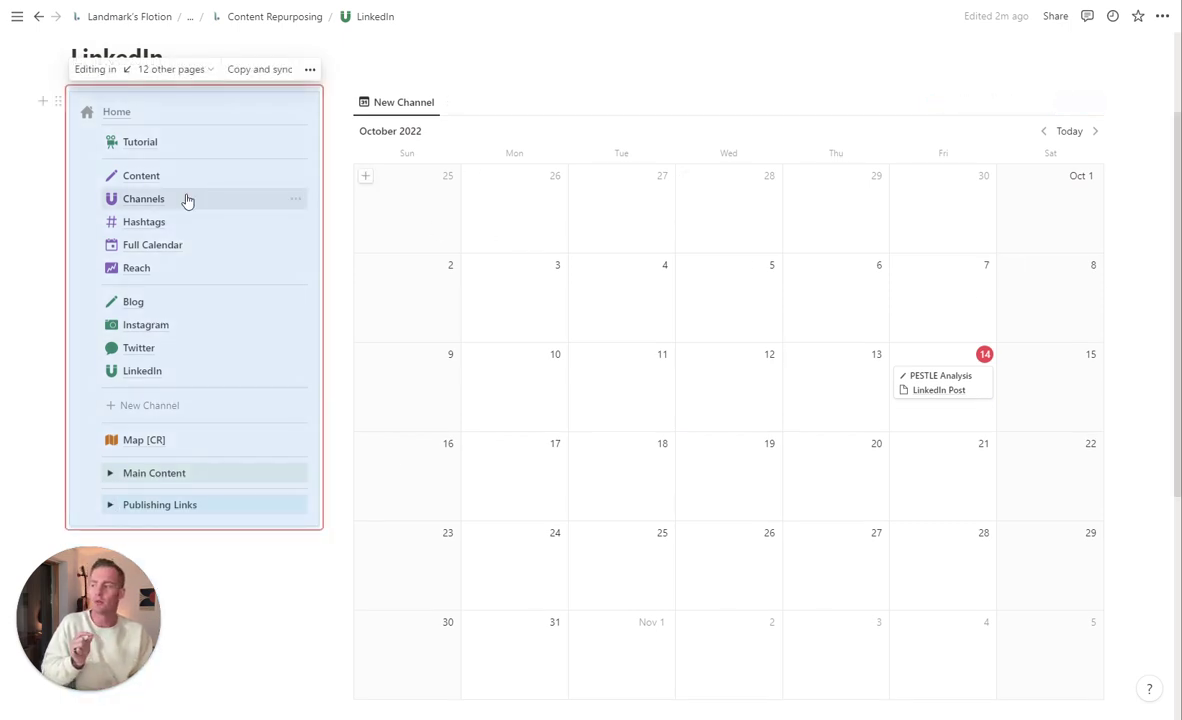
- View the Hashtags page, then go Home to the Content Repurposing dashboard and its calendar
{"action": "left_click", "coordinate": [172, 222]}
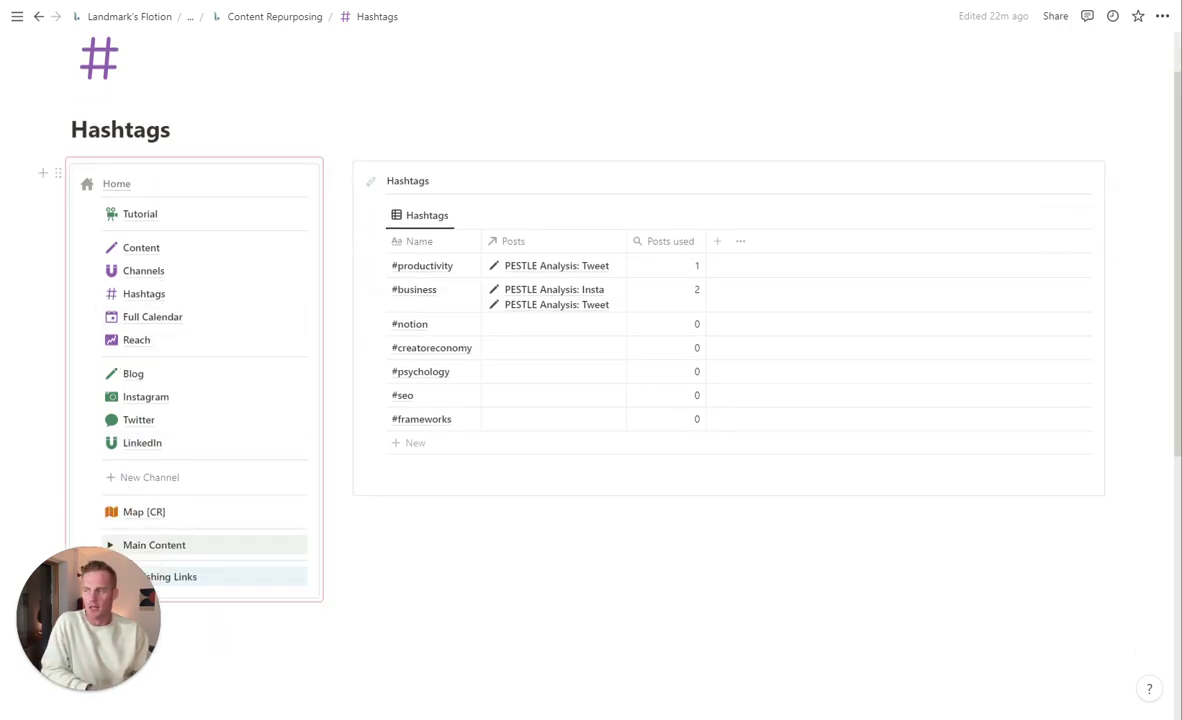
{"action": "left_click", "coordinate": [116, 186]}
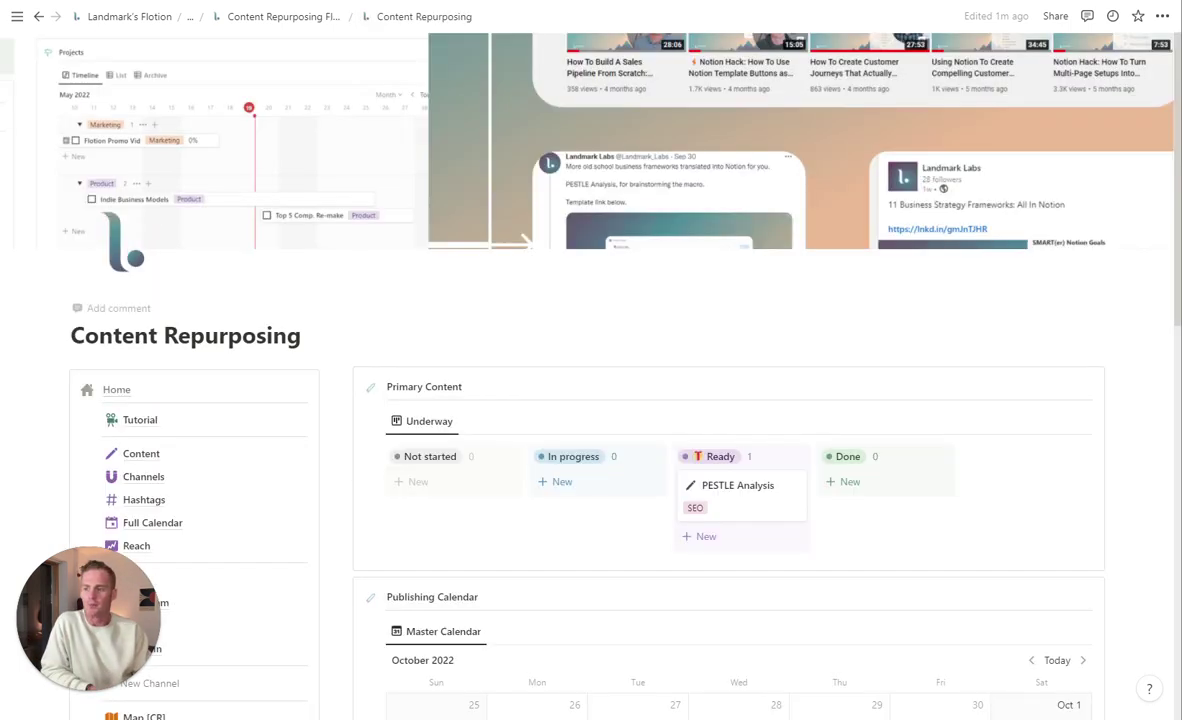
{"action": "scroll", "coordinate": [600, 380], "scroll_direction": "down", "scroll_amount": 1}
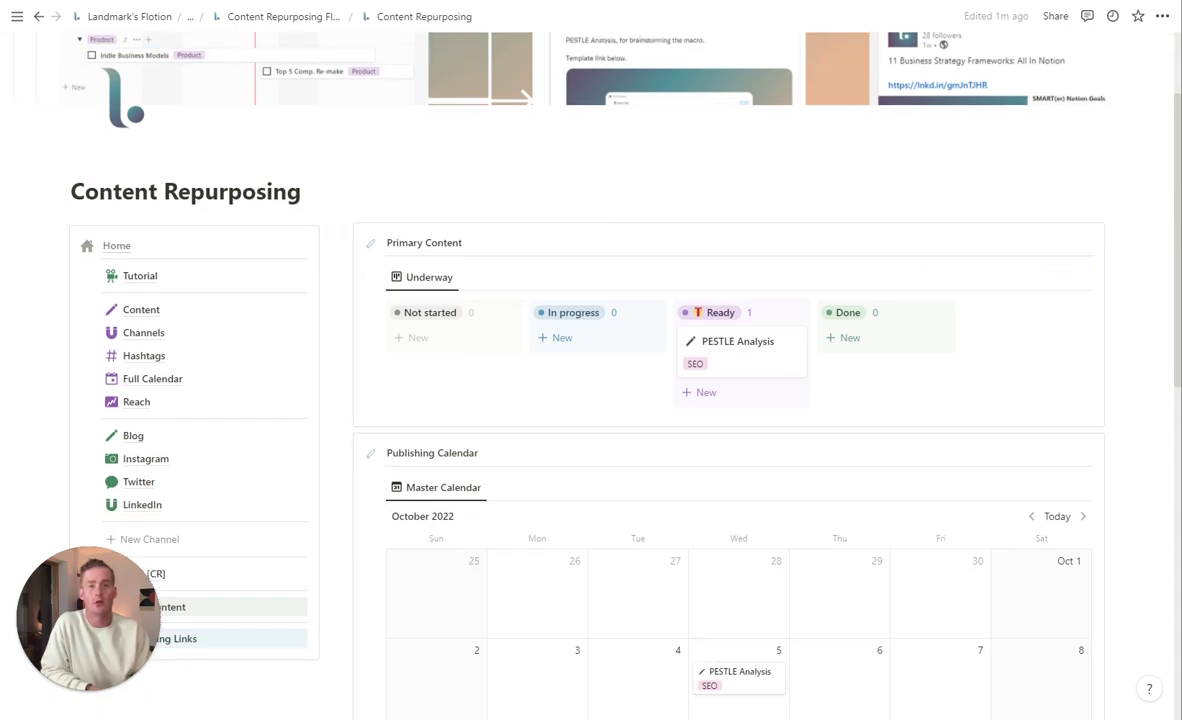